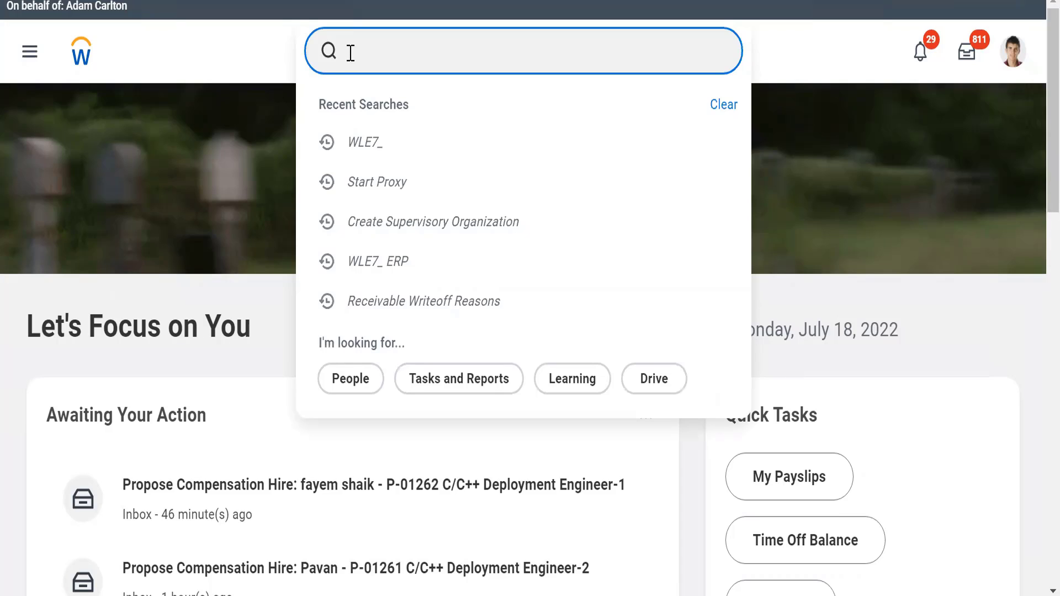
Step: Start the Create Supervisory Organization task using the reorganization WLE7_Alphabet (07/13/2022)
{"action": "type", "text": "Cre sup org"}
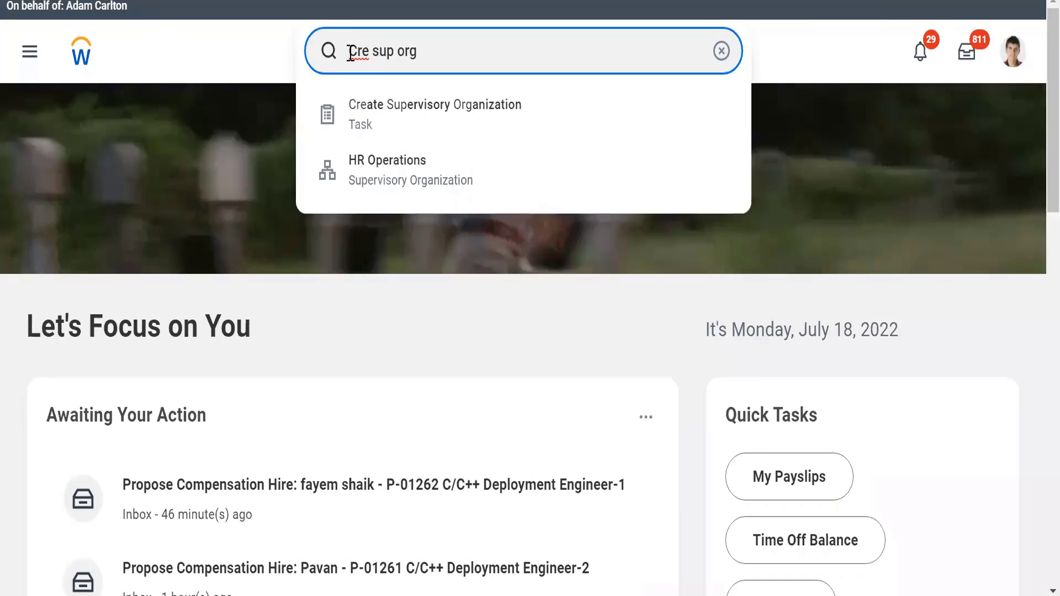
{"action": "left_click", "coordinate": [368, 116]}
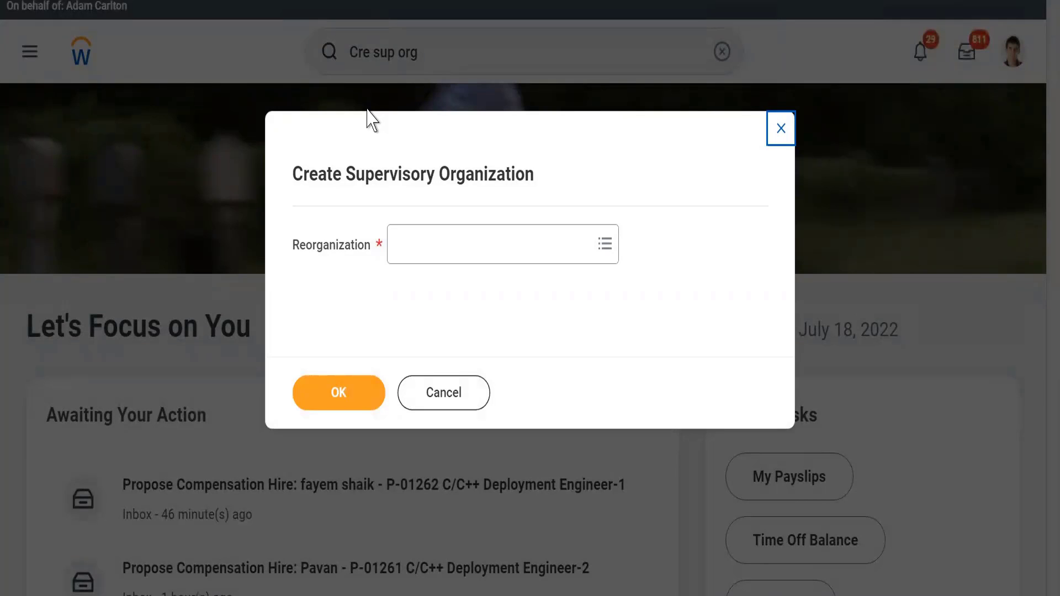
{"action": "left_click", "coordinate": [423, 263]}
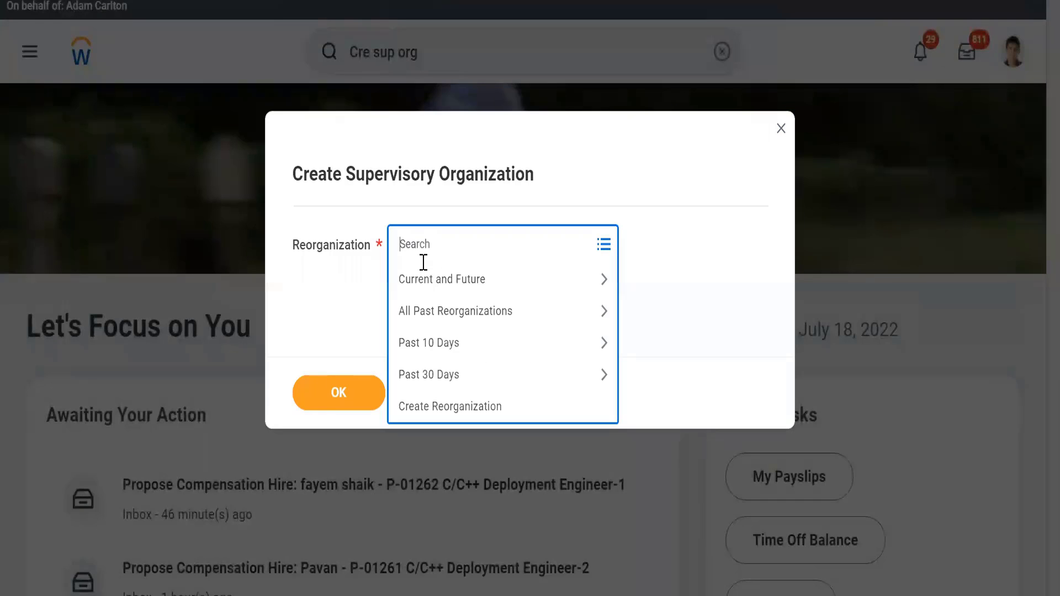
{"action": "type", "text": "WLE"}
{"action": "key", "text": "Return"}
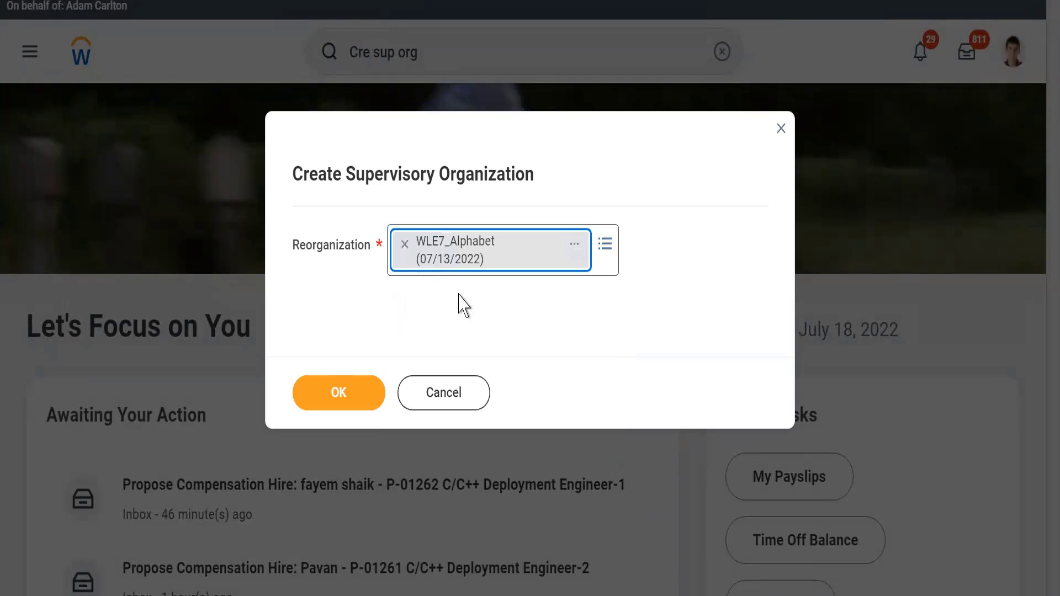
{"action": "left_click", "coordinate": [483, 313]}
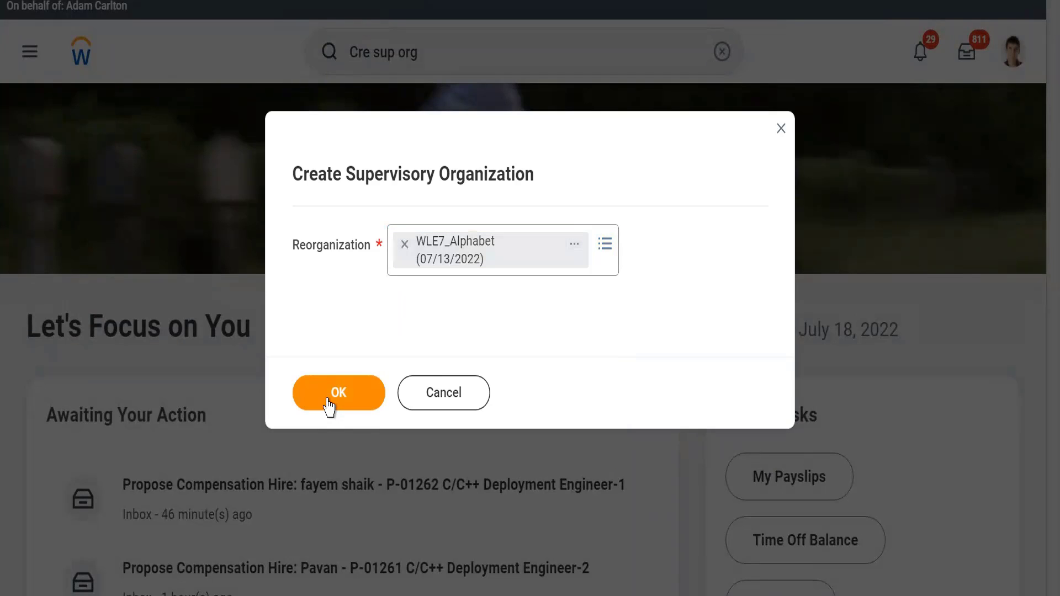
{"action": "left_click", "coordinate": [329, 407]}
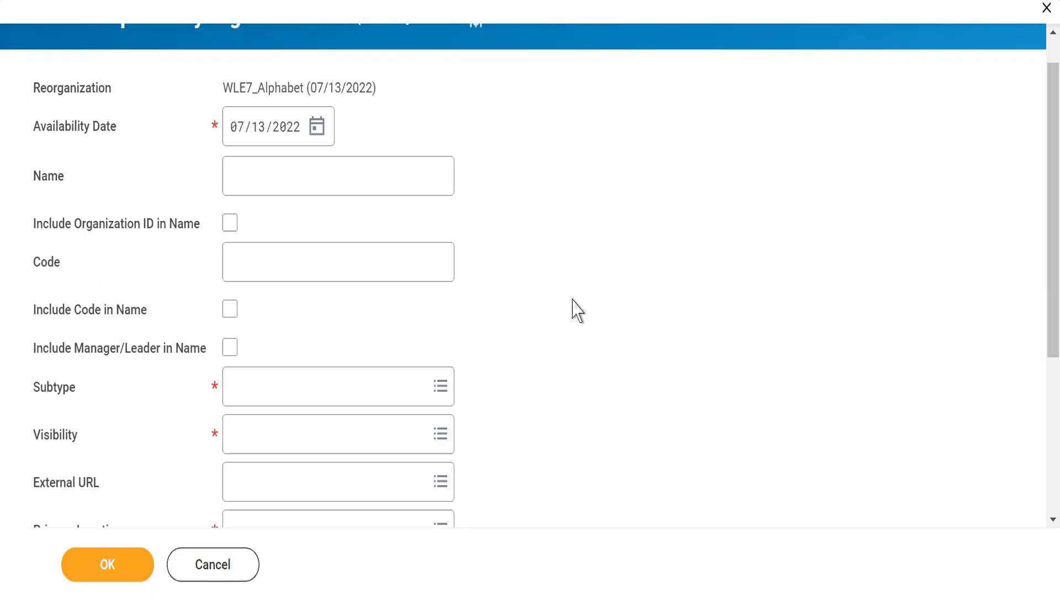
Step: Name the organization Technology with code WLE7_, and include both the code and the manager/leader in its name
{"action": "left_click", "coordinate": [265, 183]}
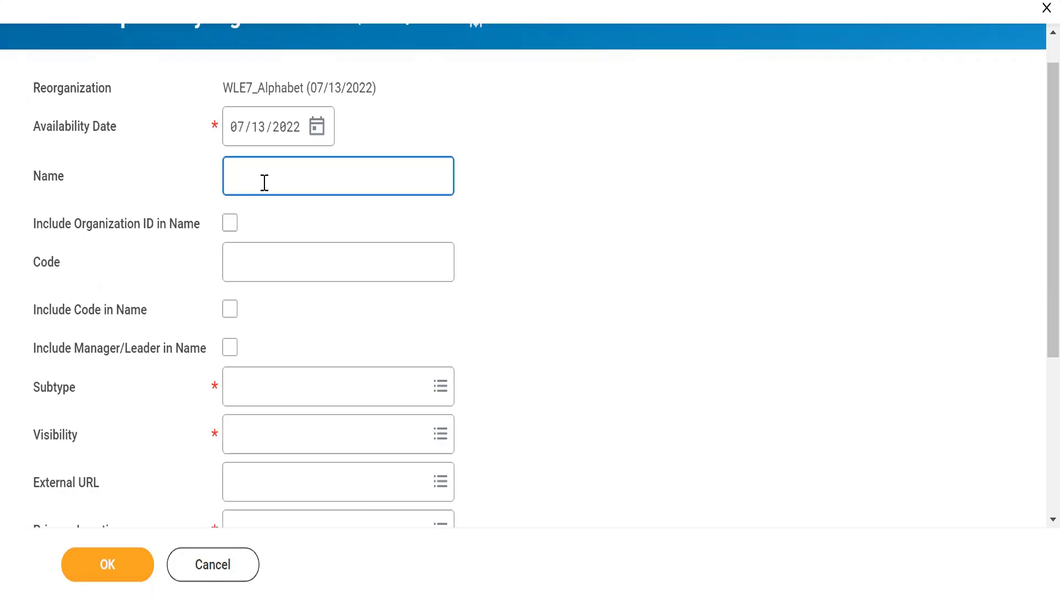
{"action": "type", "text": "Technology"}
{"action": "left_click", "coordinate": [249, 271]}
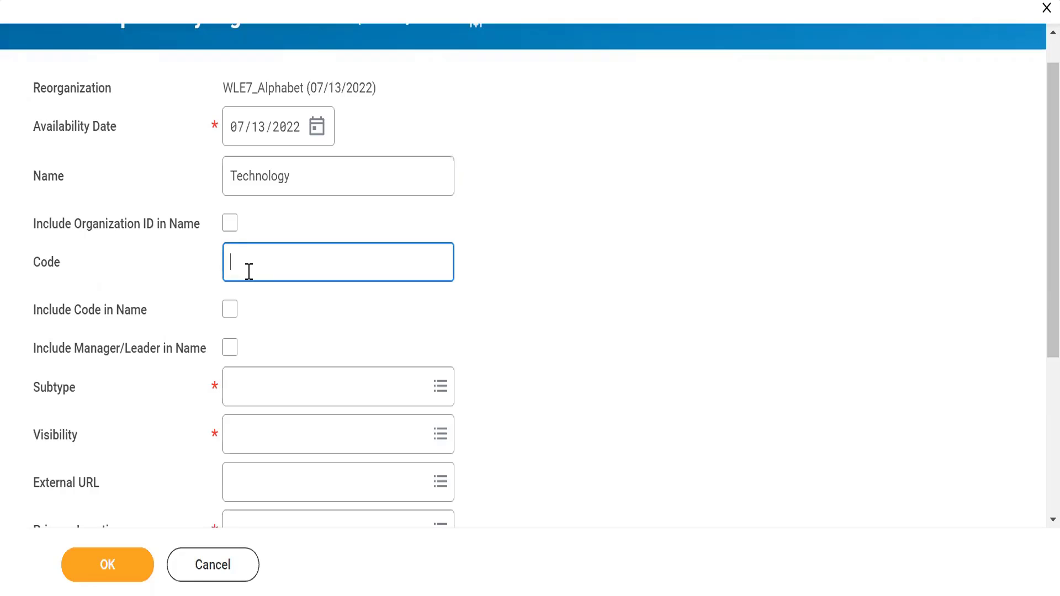
{"action": "type", "text": "WLE7_"}
{"action": "left_click", "coordinate": [230, 320]}
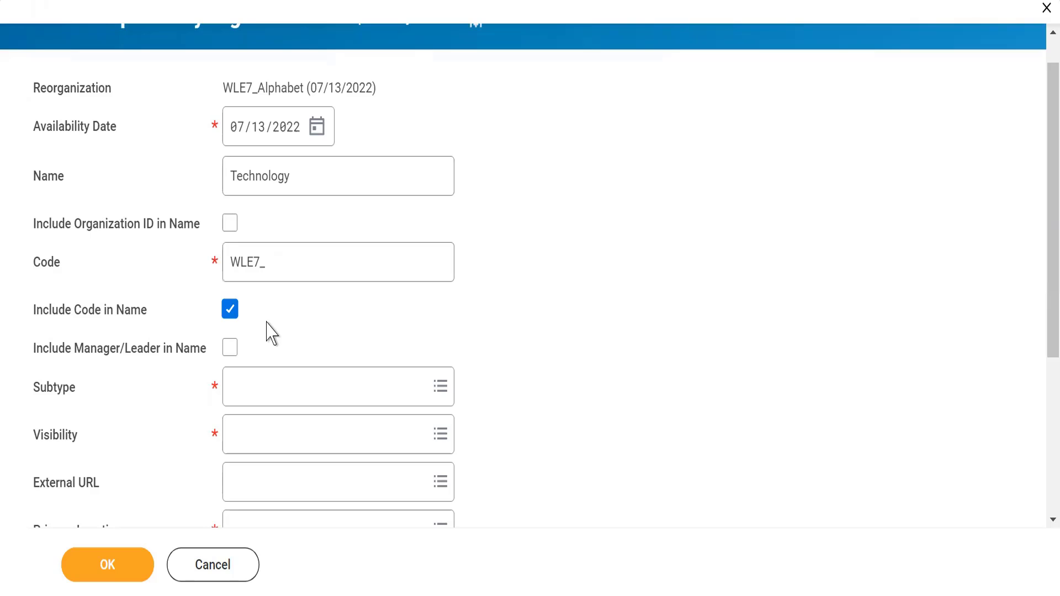
{"action": "left_click_drag", "start_coordinate": [30, 364], "coordinate": [193, 358]}
{"action": "left_click", "coordinate": [193, 358]}
{"action": "mouse_move", "coordinate": [233, 356]}
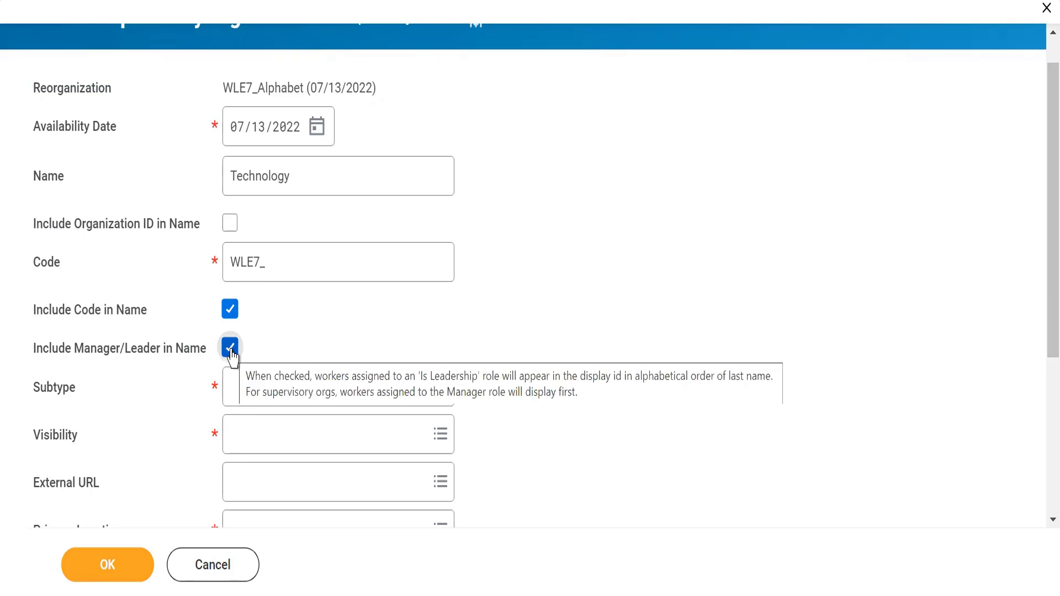
Step: Set the organization's subtype to Department and its visibility to Everyone
{"action": "left_click", "coordinate": [236, 394]}
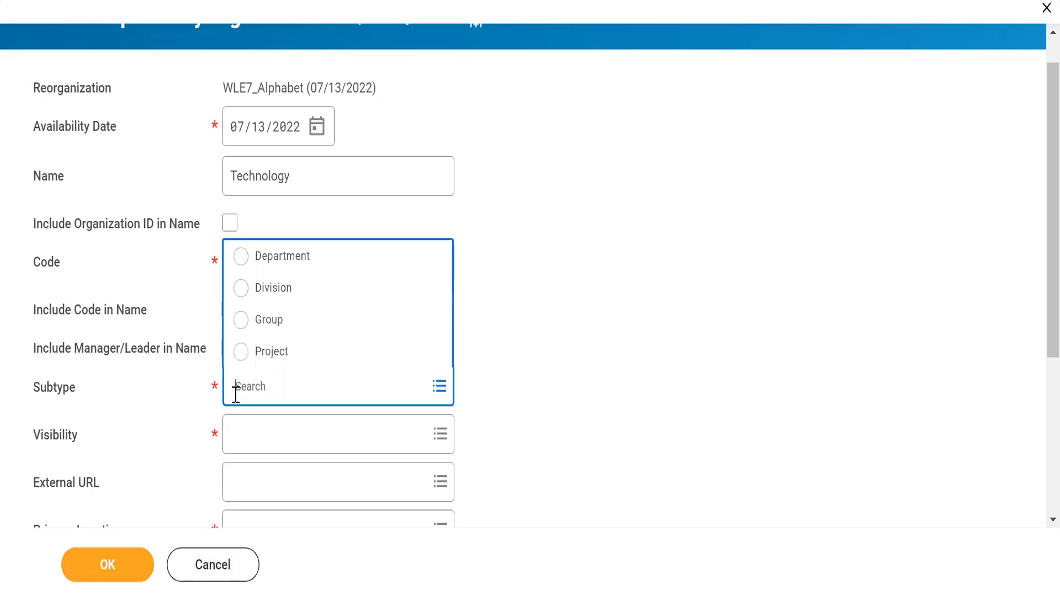
{"action": "left_click", "coordinate": [236, 261]}
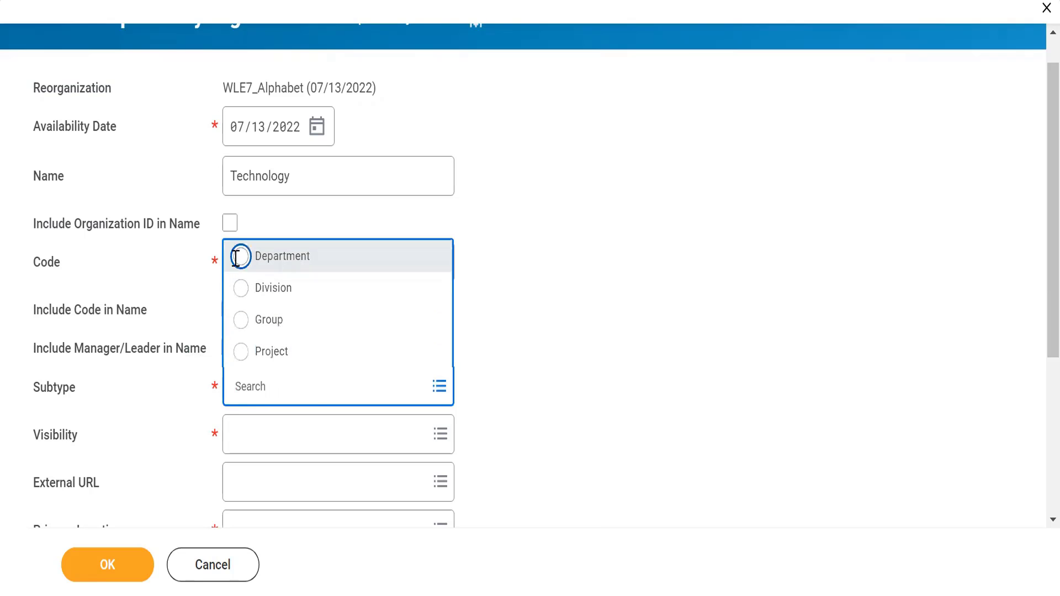
{"action": "scroll", "coordinate": [493, 319], "scroll_direction": "down", "scroll_amount": 4}
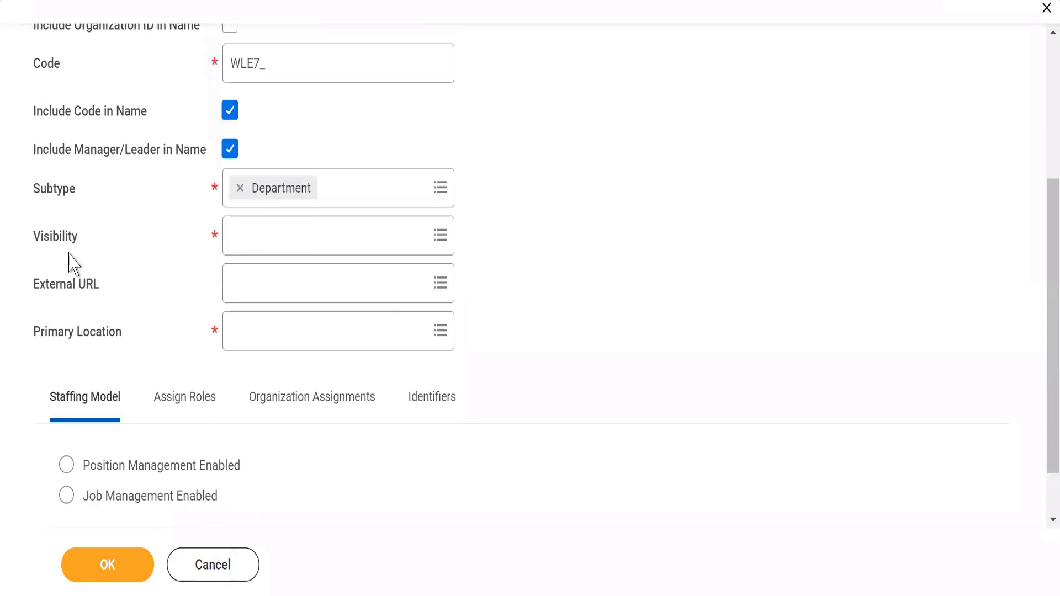
{"action": "left_click", "coordinate": [243, 239]}
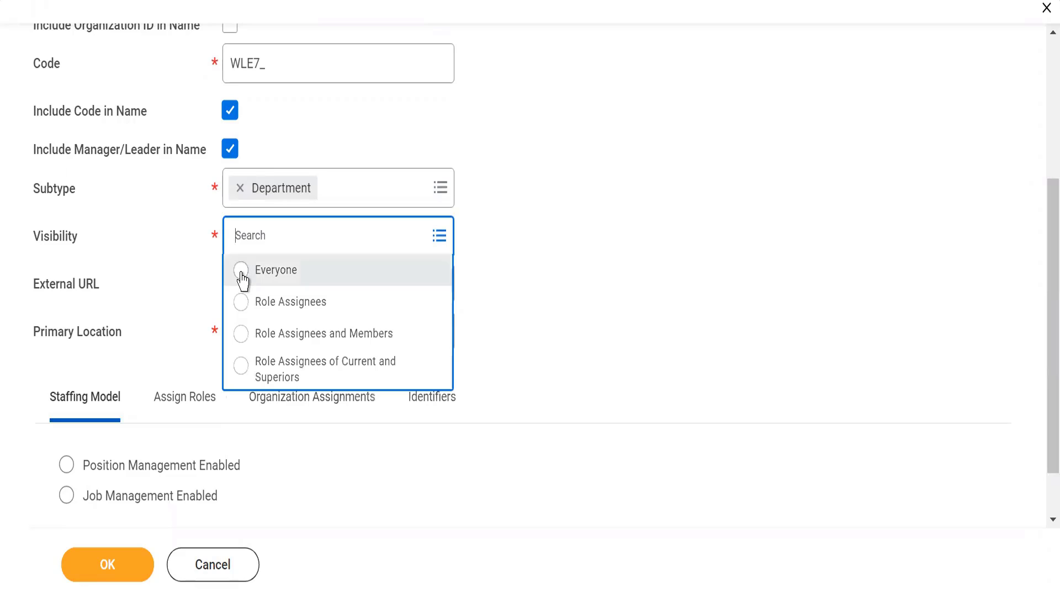
{"action": "left_click", "coordinate": [242, 271]}
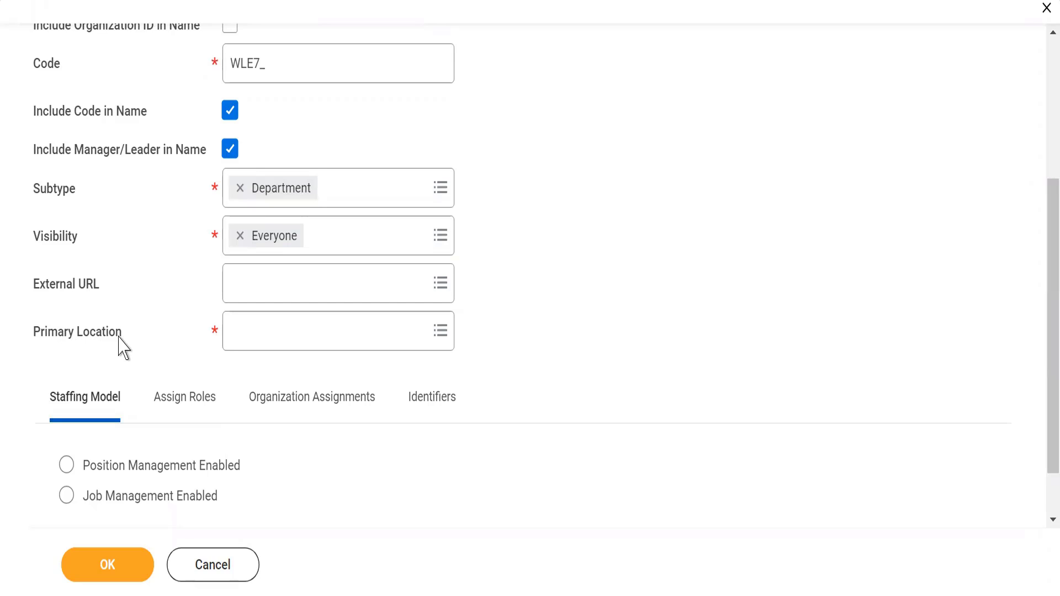
Step: Set the organization's primary location to WLE7_Mumbai
{"action": "left_click", "coordinate": [268, 338]}
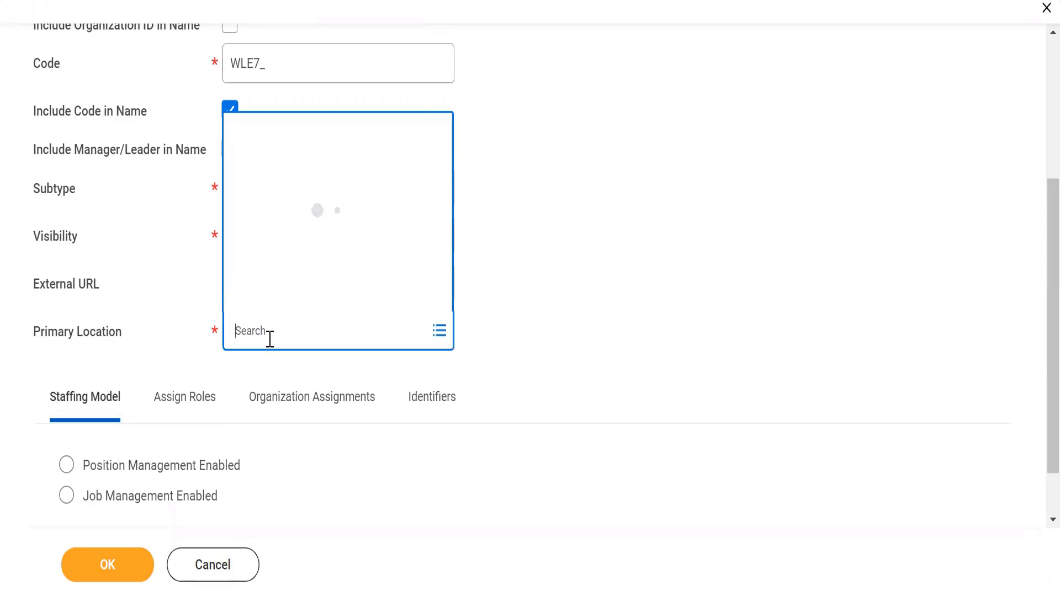
{"action": "type", "text": "WLE"}
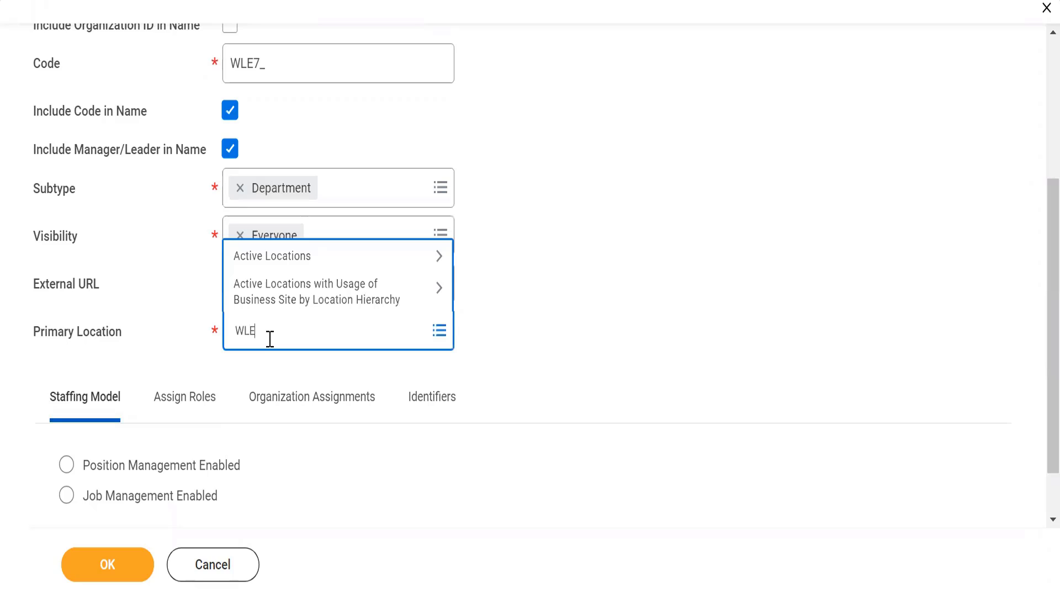
{"action": "type", "text": "7_"}
{"action": "key", "text": "Return"}
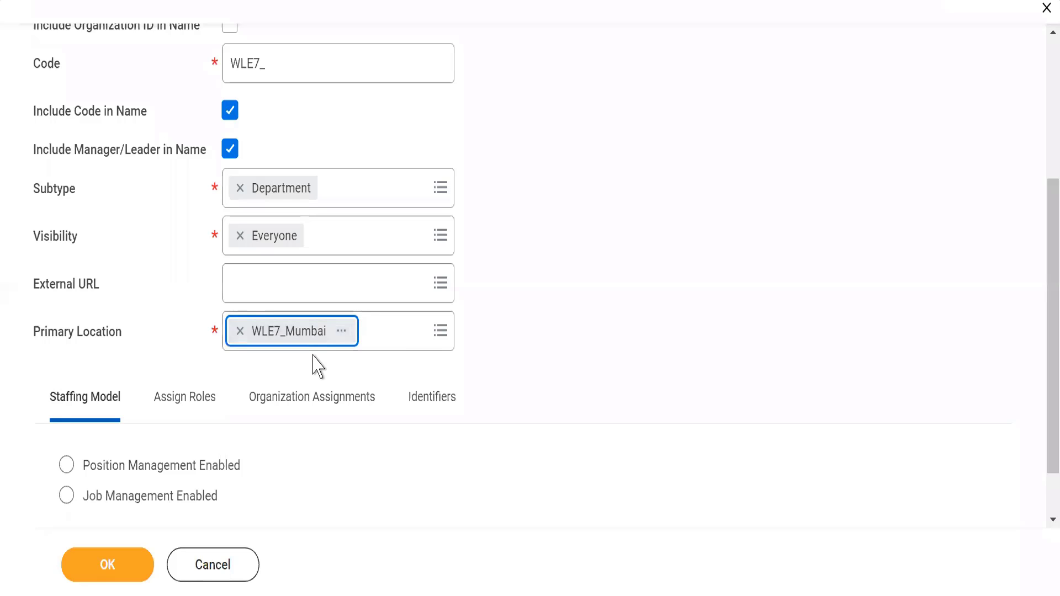
{"action": "left_click", "coordinate": [577, 311]}
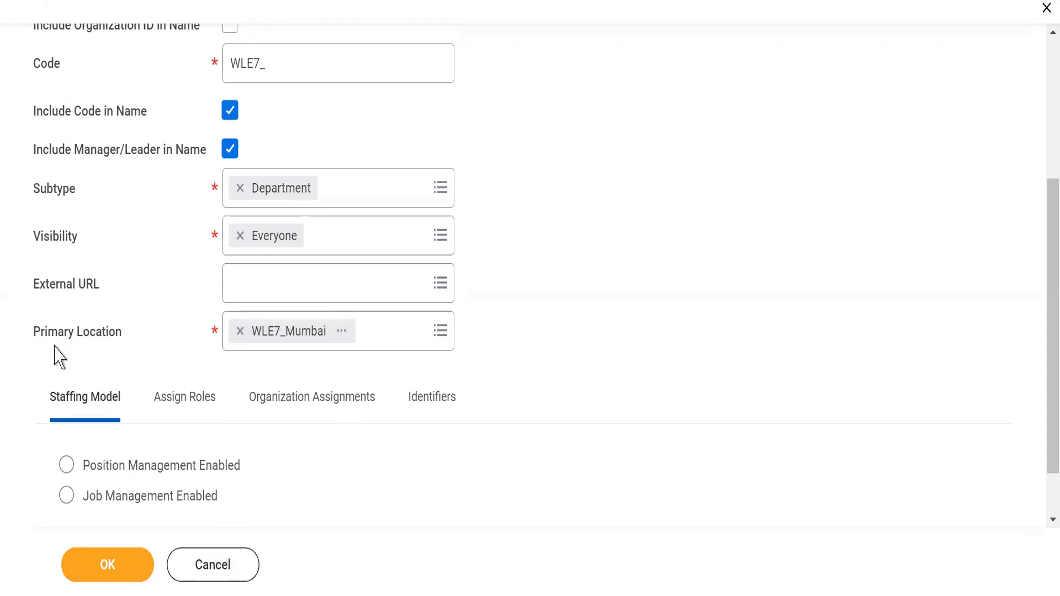
Step: Enable position management as the staffing model and review the organization's role assignments
{"action": "left_click", "coordinate": [67, 467]}
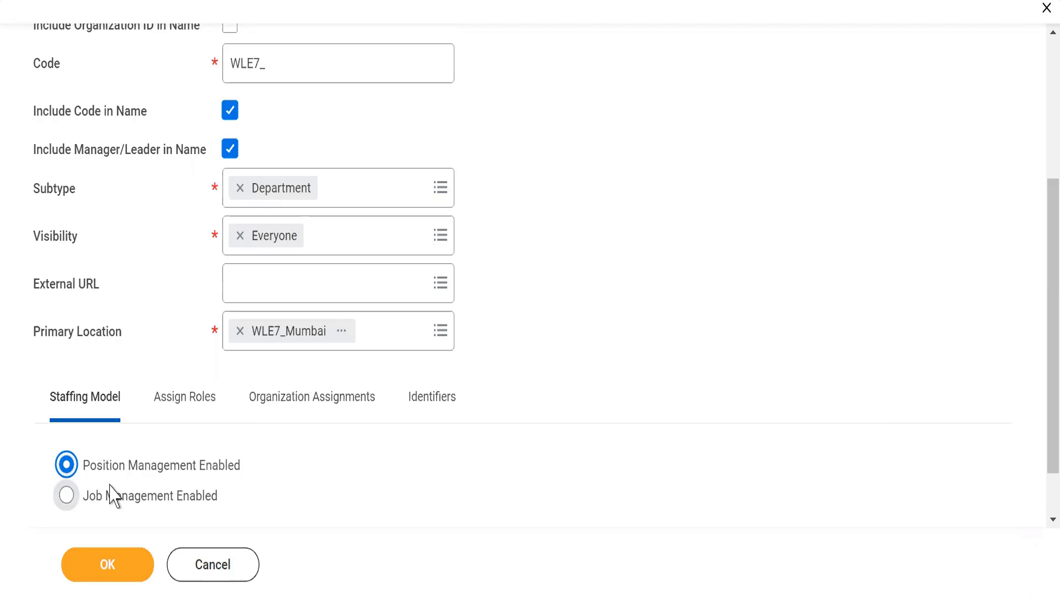
{"action": "left_click", "coordinate": [172, 409]}
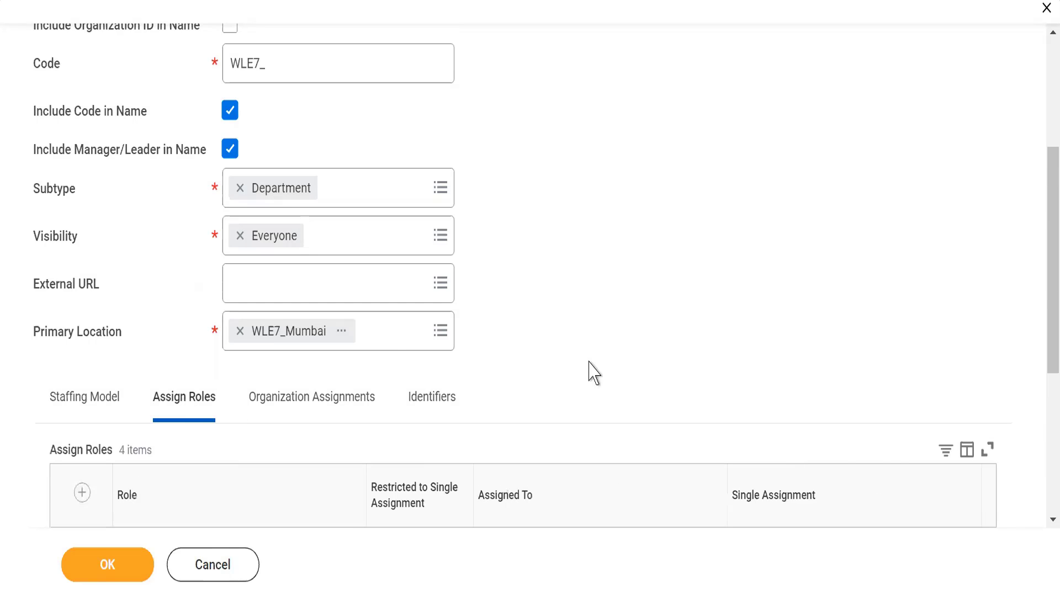
{"action": "scroll", "coordinate": [593, 374], "scroll_direction": "down", "scroll_amount": 2}
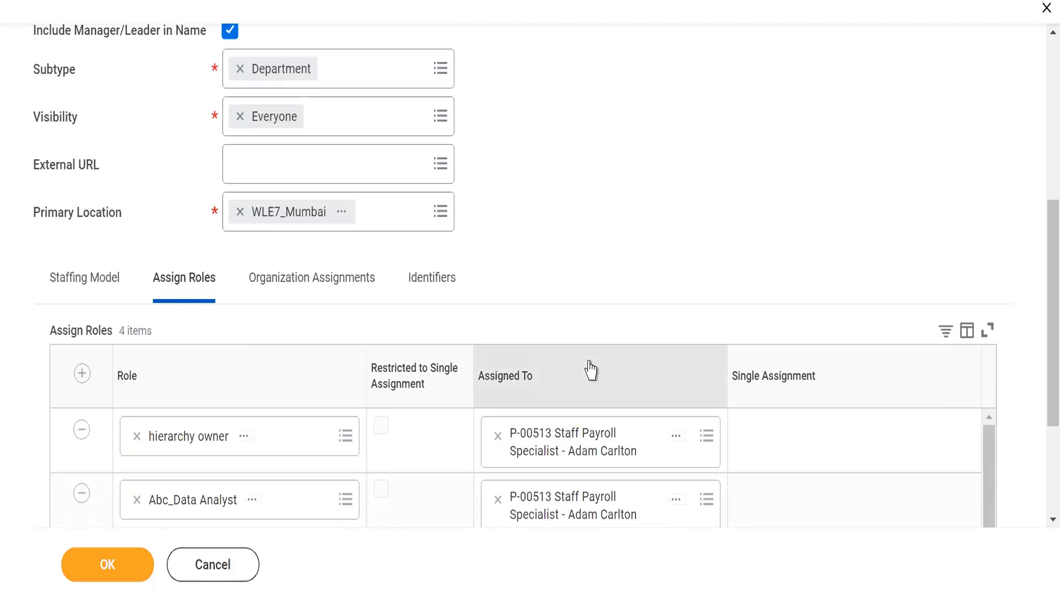
Step: In the organization assignments, set WLE7_ Alphabet inc Public Ltd. as the allowed organization for Company
{"action": "left_click", "coordinate": [271, 293]}
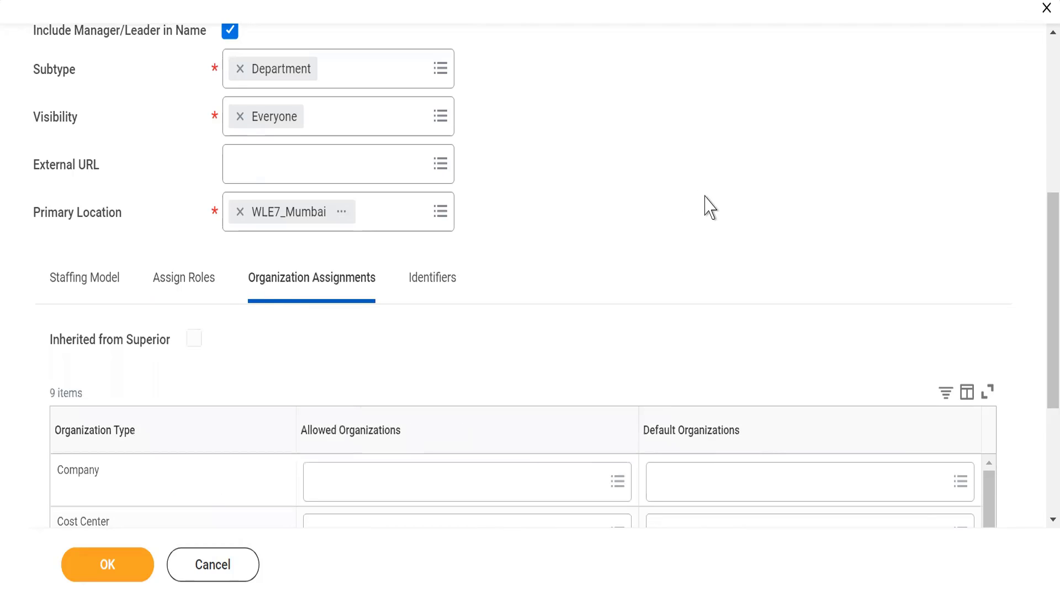
{"action": "left_click_drag", "start_coordinate": [1041, 256], "coordinate": [1042, 335]}
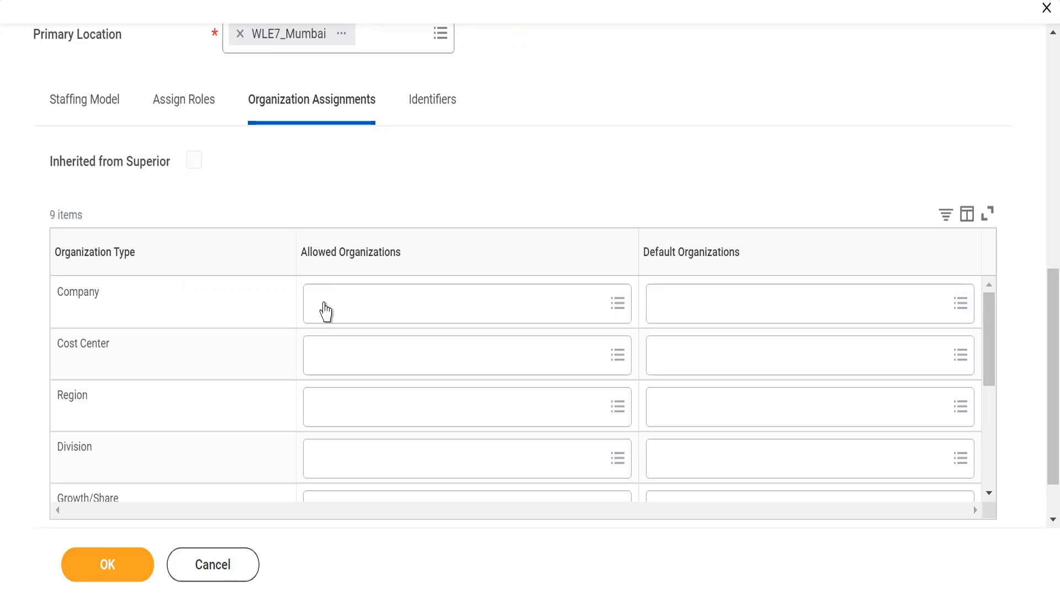
{"action": "left_click", "coordinate": [325, 312]}
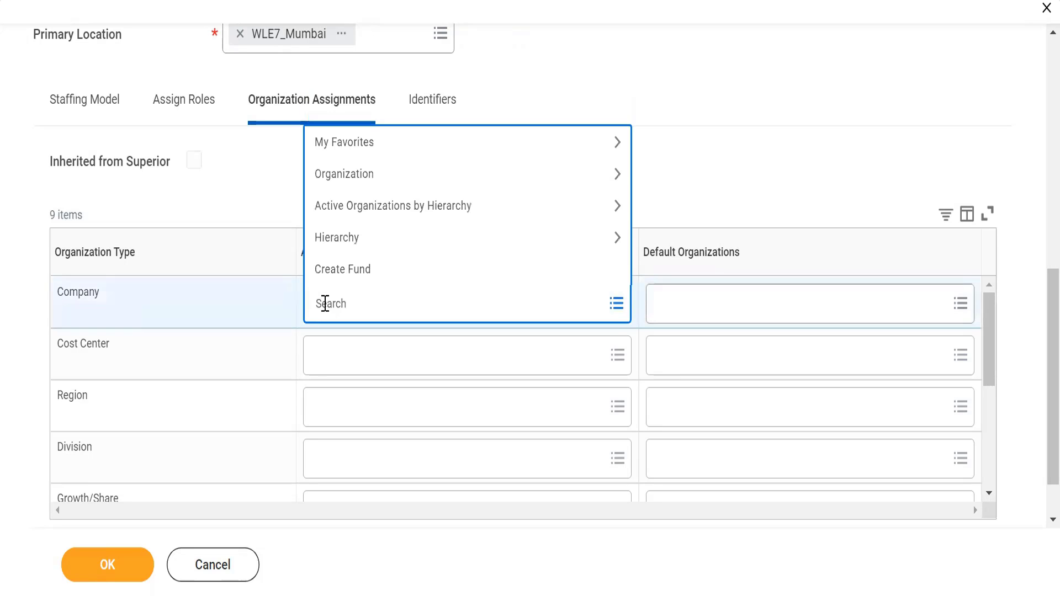
{"action": "type", "text": "WLE7_"}
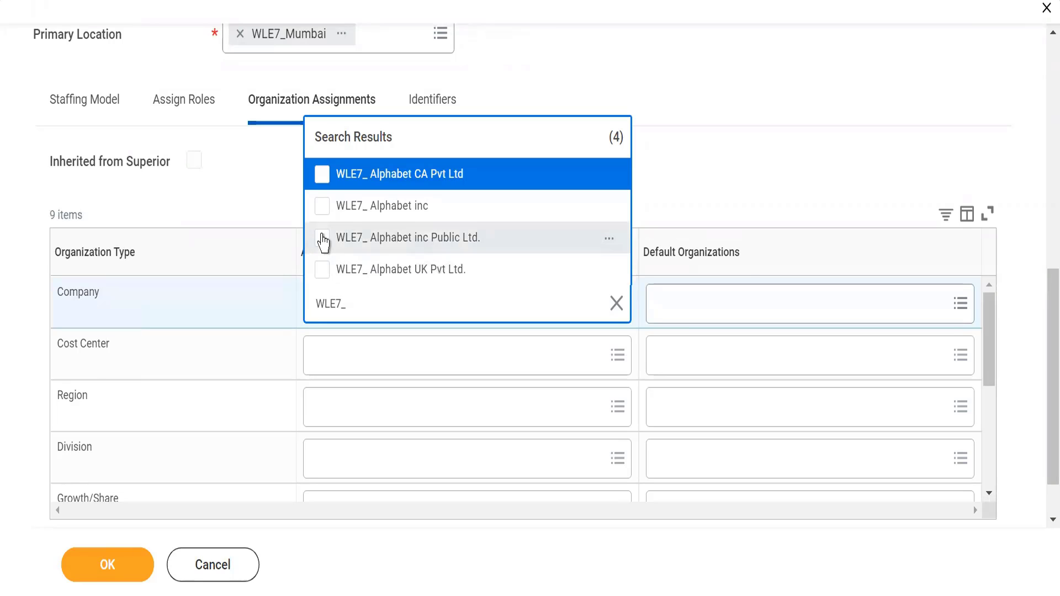
{"action": "left_click", "coordinate": [322, 240]}
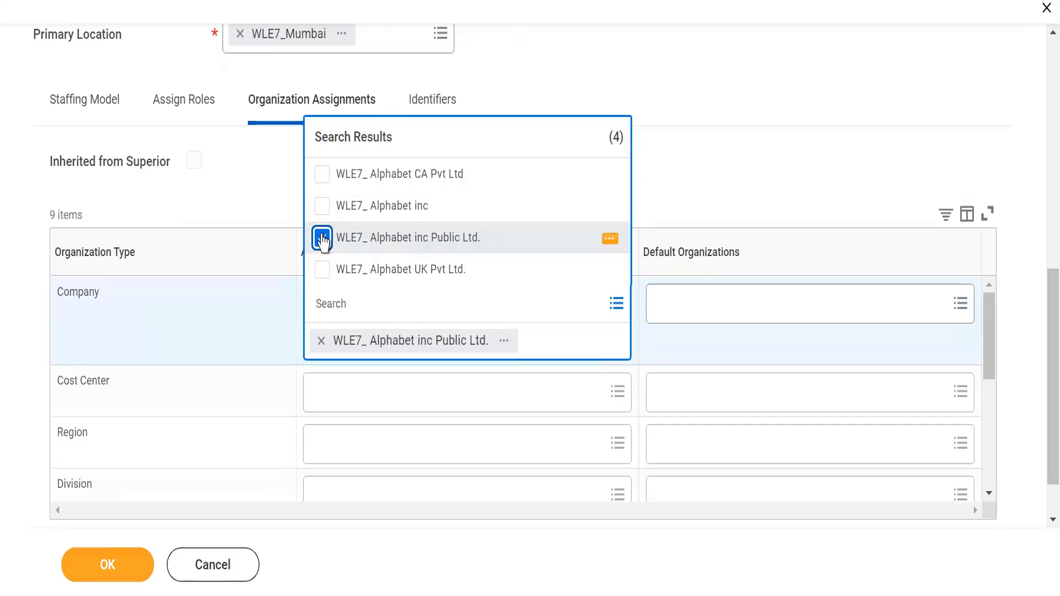
{"action": "left_click", "coordinate": [323, 242]}
{"action": "left_click", "coordinate": [324, 239]}
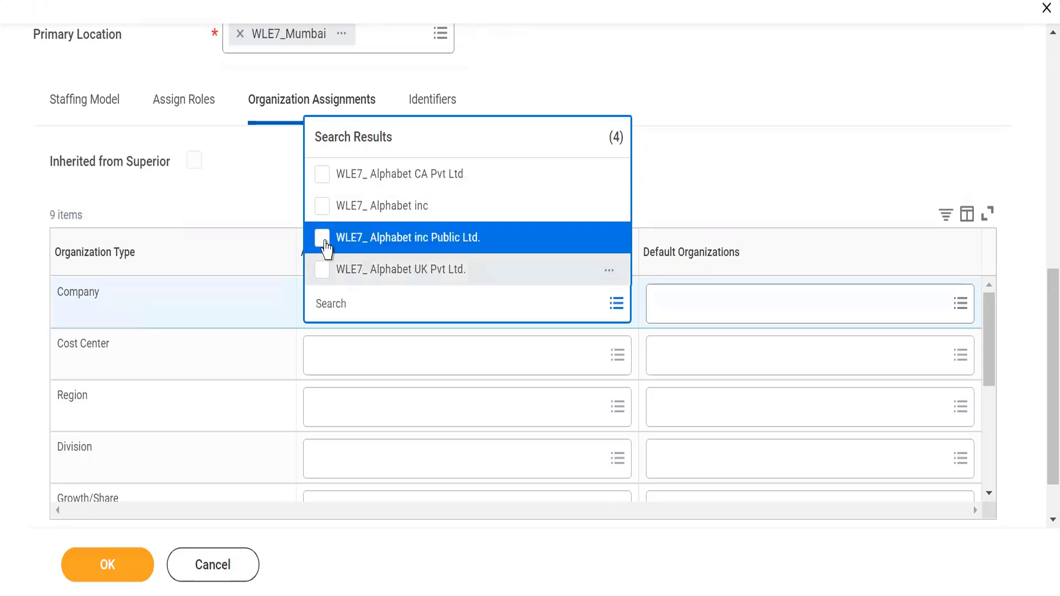
{"action": "left_click", "coordinate": [324, 240]}
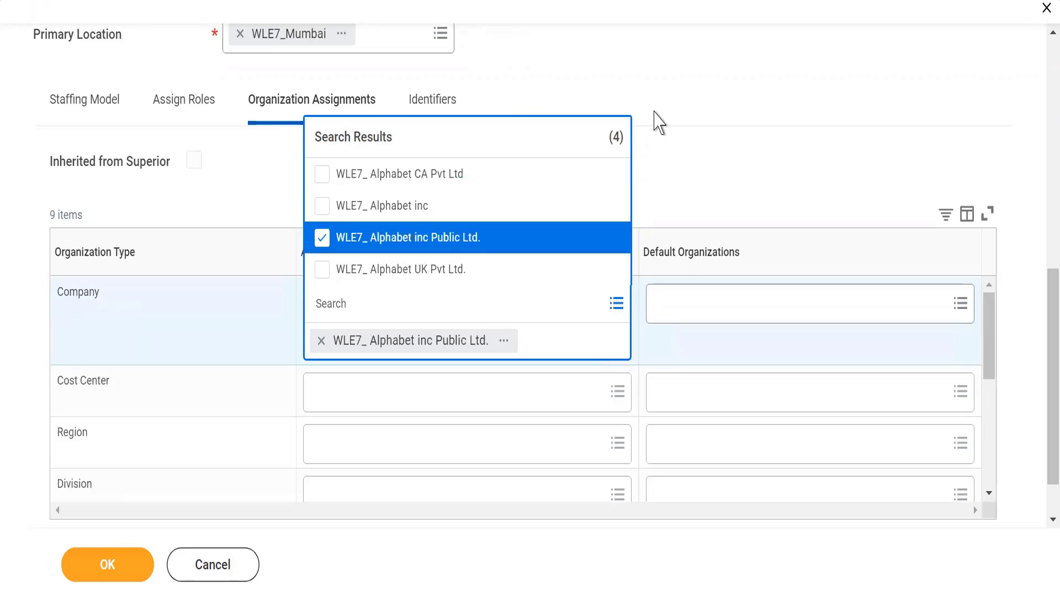
{"action": "left_click", "coordinate": [657, 119]}
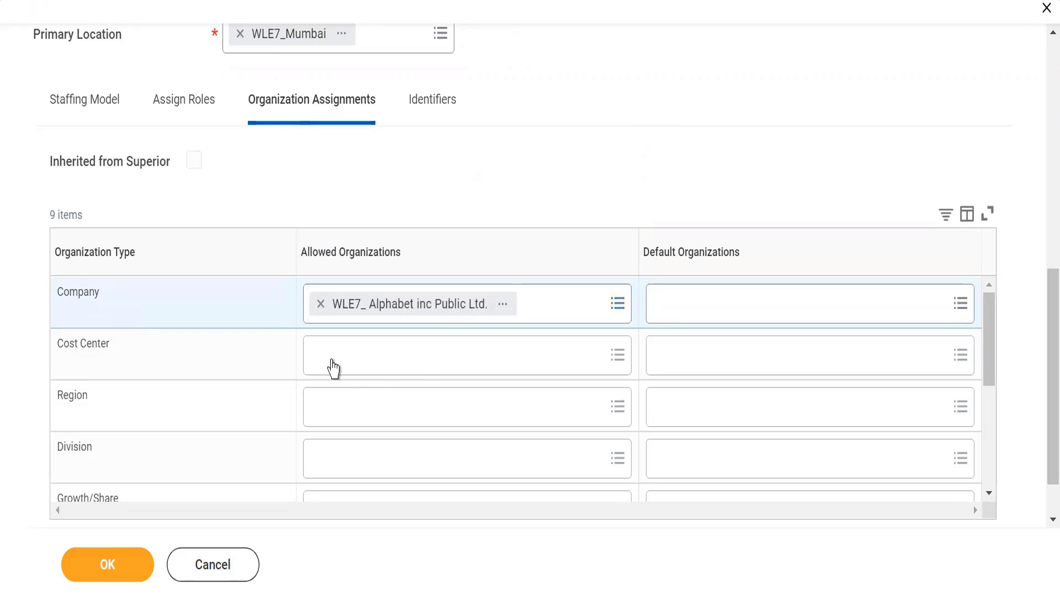
Step: Set the first WLE7_ Technology entry as the allowed organization for Cost Center
{"action": "left_click", "coordinate": [333, 365]}
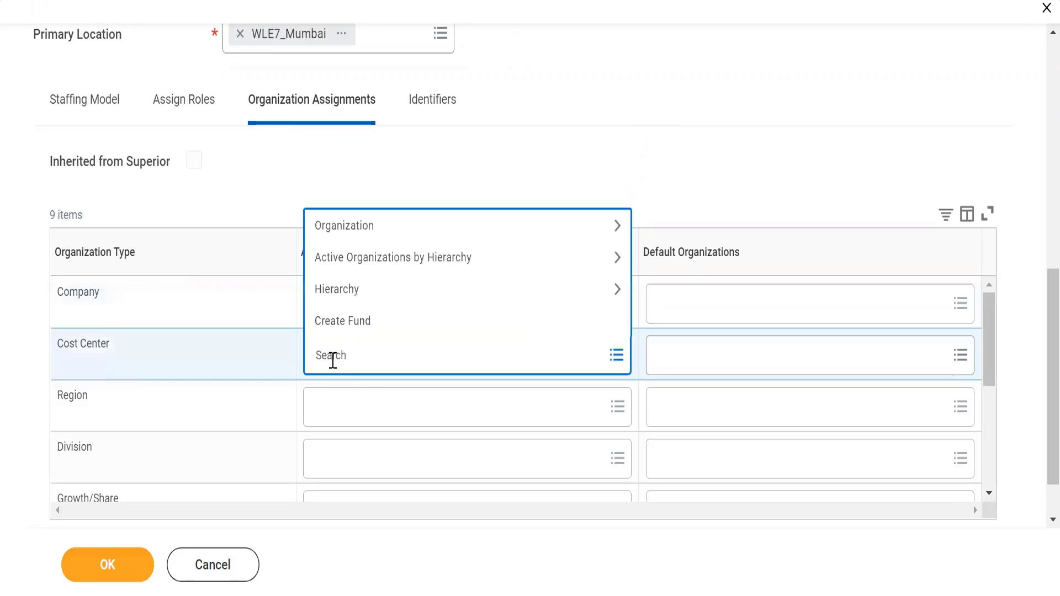
{"action": "type", "text": "WLE7_"}
{"action": "key", "text": "Return"}
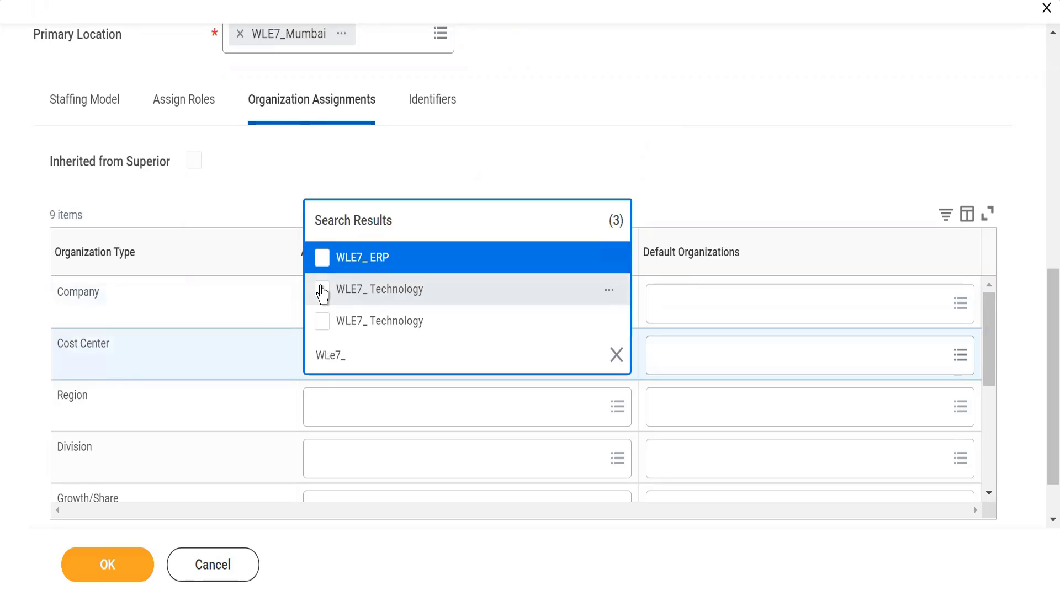
{"action": "left_click", "coordinate": [322, 292]}
{"action": "left_click", "coordinate": [644, 54]}
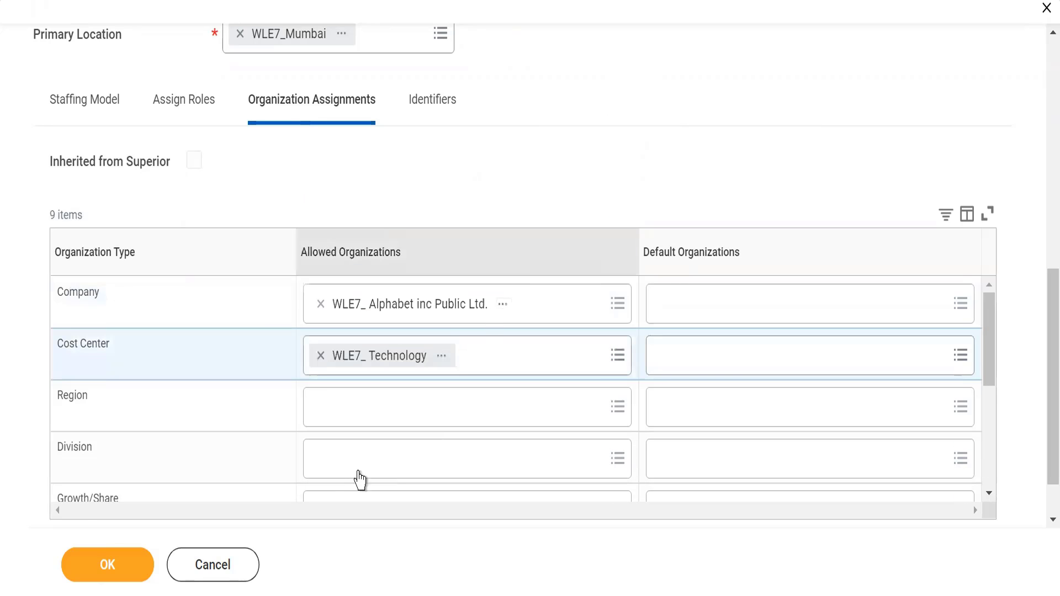
Step: Set WLE7_ APAC as the allowed organization for Region and submit the supervisory organization
{"action": "left_click", "coordinate": [324, 420]}
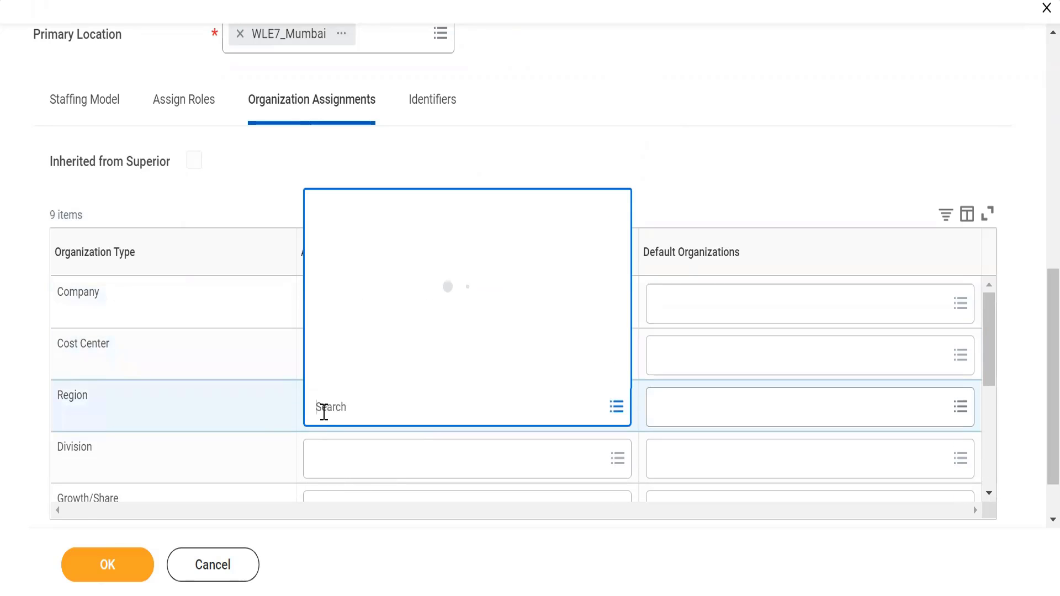
{"action": "type", "text": "WLE7_"}
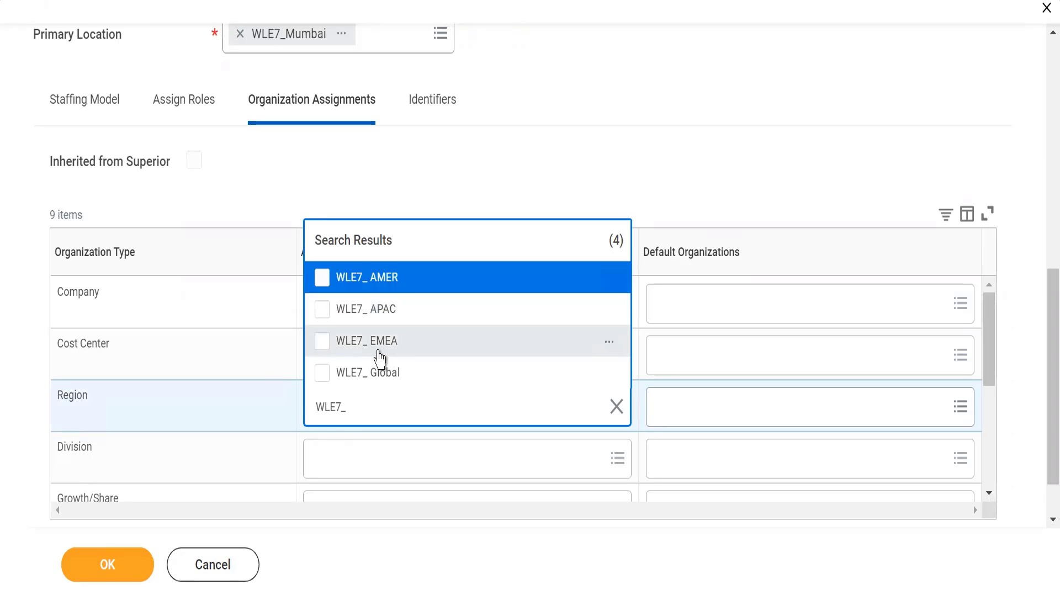
{"action": "left_click", "coordinate": [326, 314]}
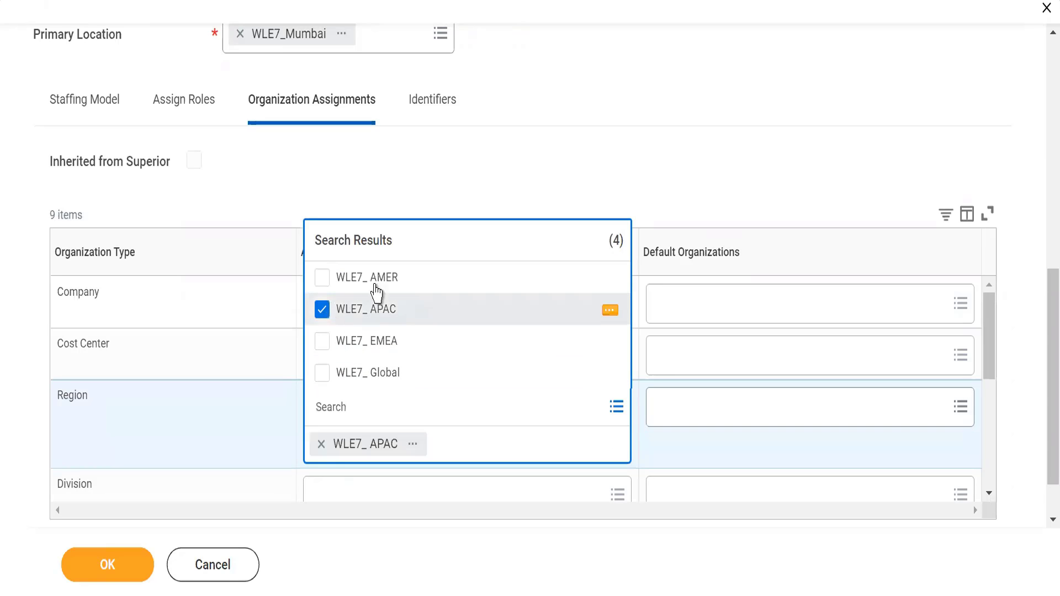
{"action": "left_click", "coordinate": [594, 137]}
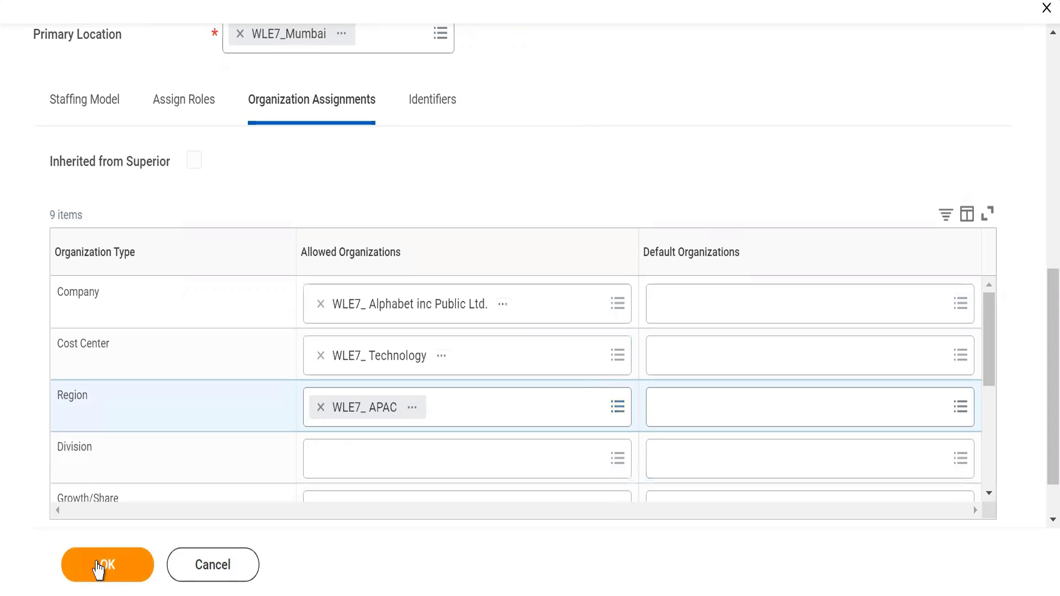
{"action": "left_click", "coordinate": [99, 570]}
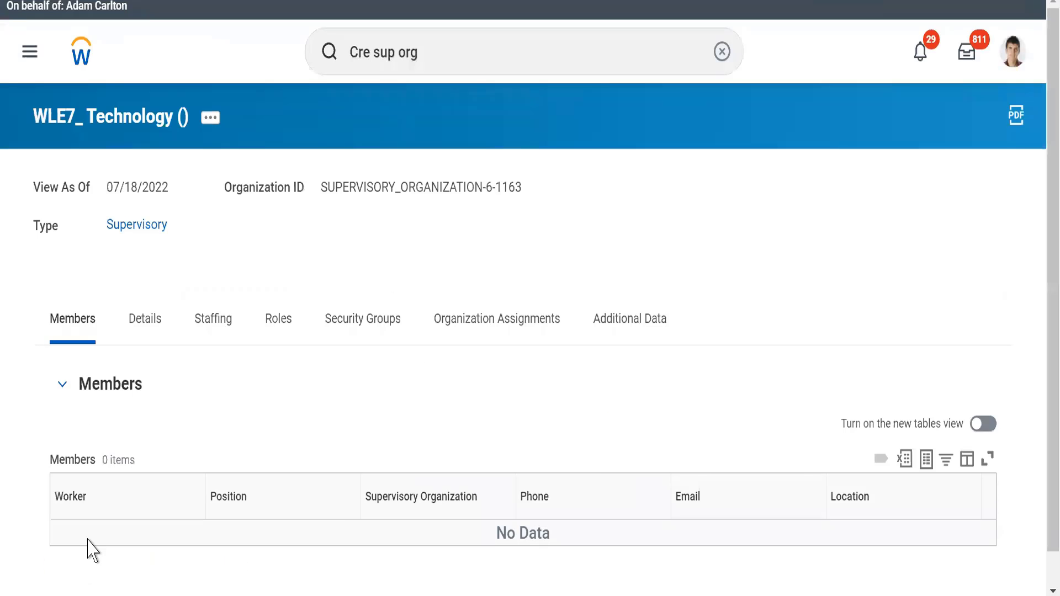
Step: Check the organization ID of the newly created WLE7_ Technology supervisory organization
{"action": "triple_click", "coordinate": [261, 272]}
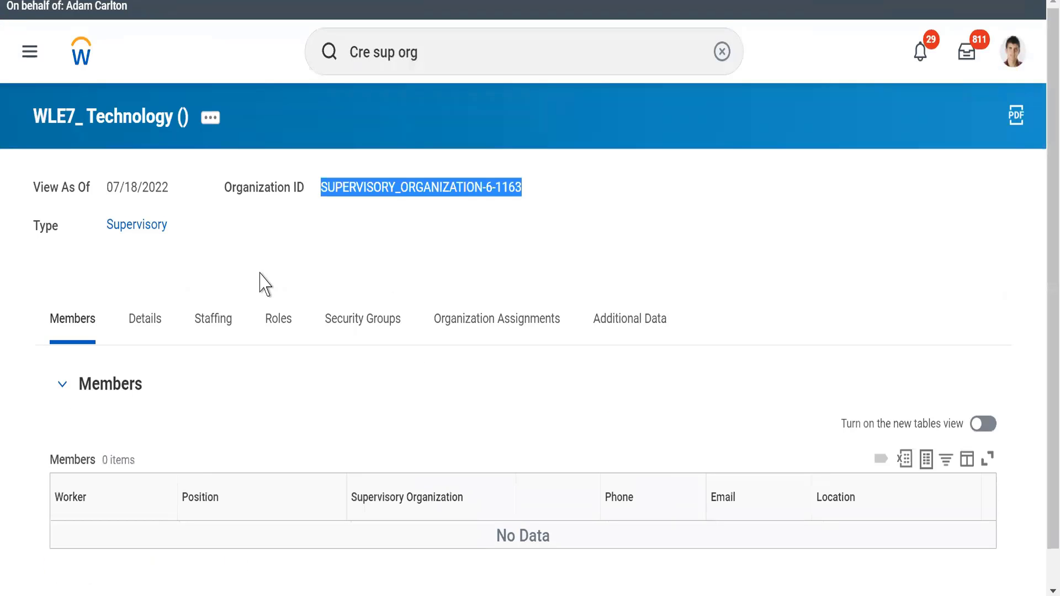
{"action": "left_click", "coordinate": [322, 207]}
{"action": "left_click_drag", "start_coordinate": [323, 189], "coordinate": [561, 188]}
{"action": "left_click", "coordinate": [206, 265]}
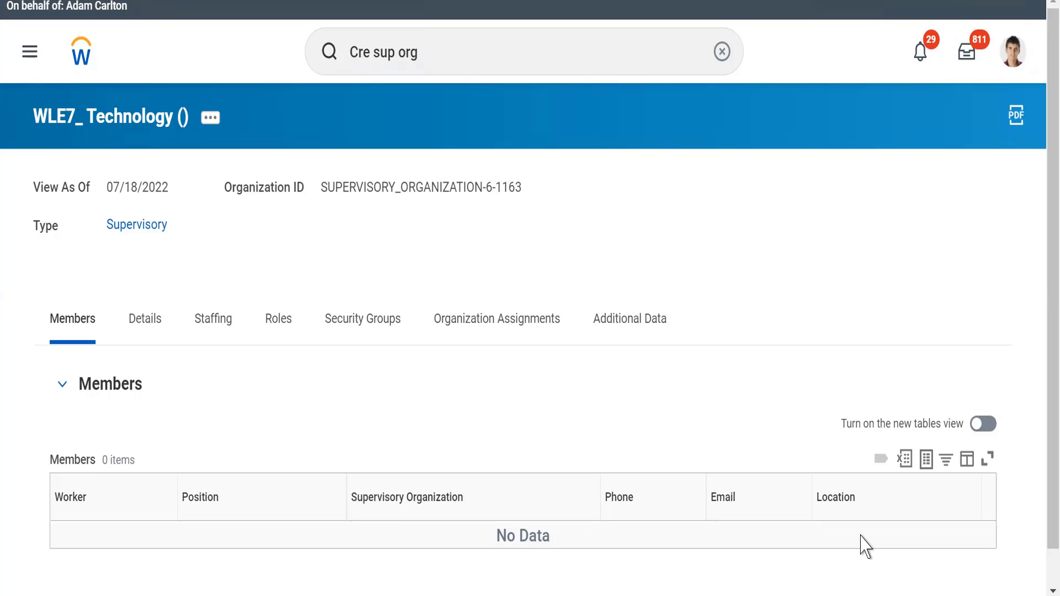
Step: Review the organization's details, including availability date, type, subtype, code and primary location
{"action": "left_click", "coordinate": [133, 335]}
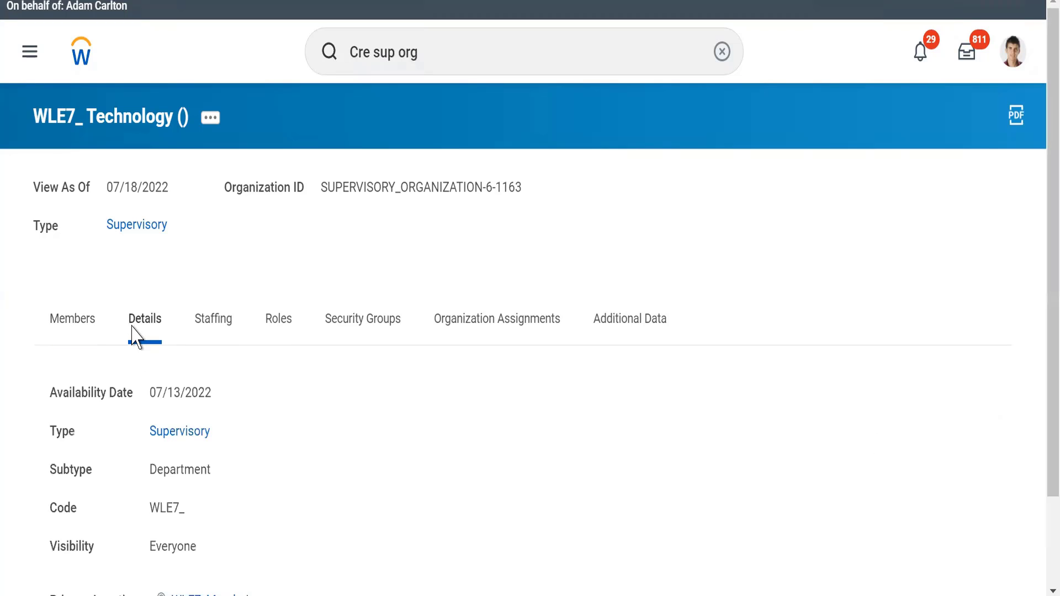
{"action": "scroll", "coordinate": [136, 337], "scroll_direction": "down", "scroll_amount": 1}
{"action": "scroll", "coordinate": [136, 337], "scroll_direction": "down", "scroll_amount": 1}
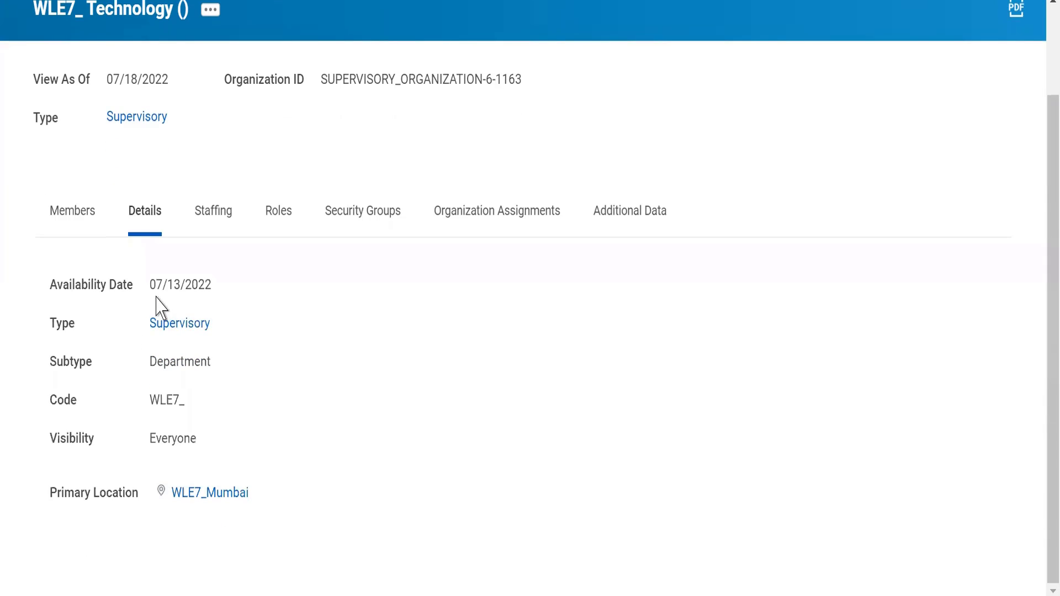
{"action": "left_click_drag", "start_coordinate": [153, 289], "coordinate": [243, 283]}
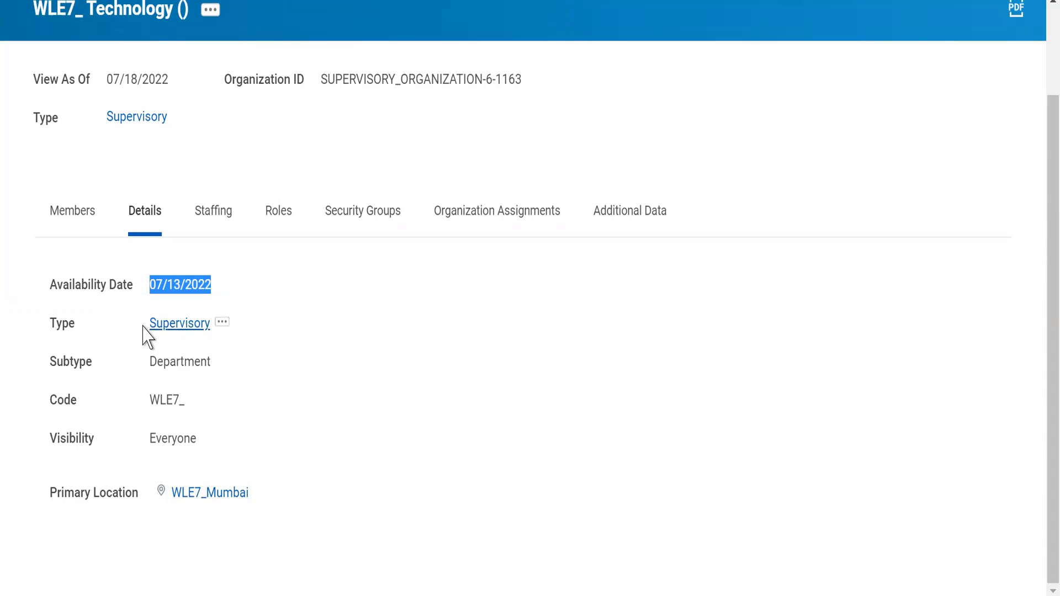
{"action": "mouse_move", "coordinate": [188, 334]}
{"action": "left_click_drag", "start_coordinate": [149, 363], "coordinate": [217, 373]}
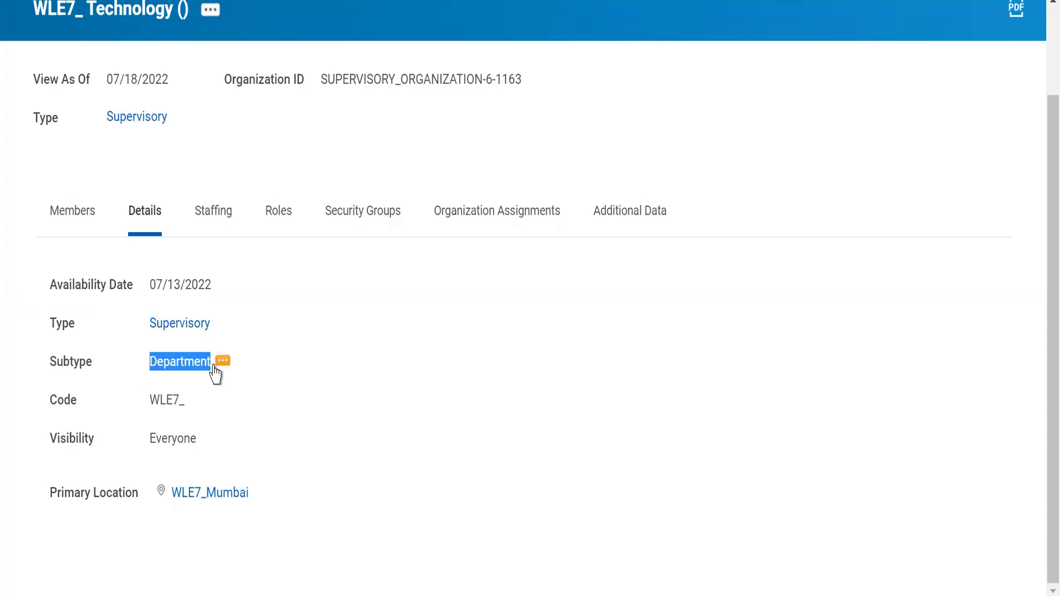
{"action": "left_click", "coordinate": [187, 401]}
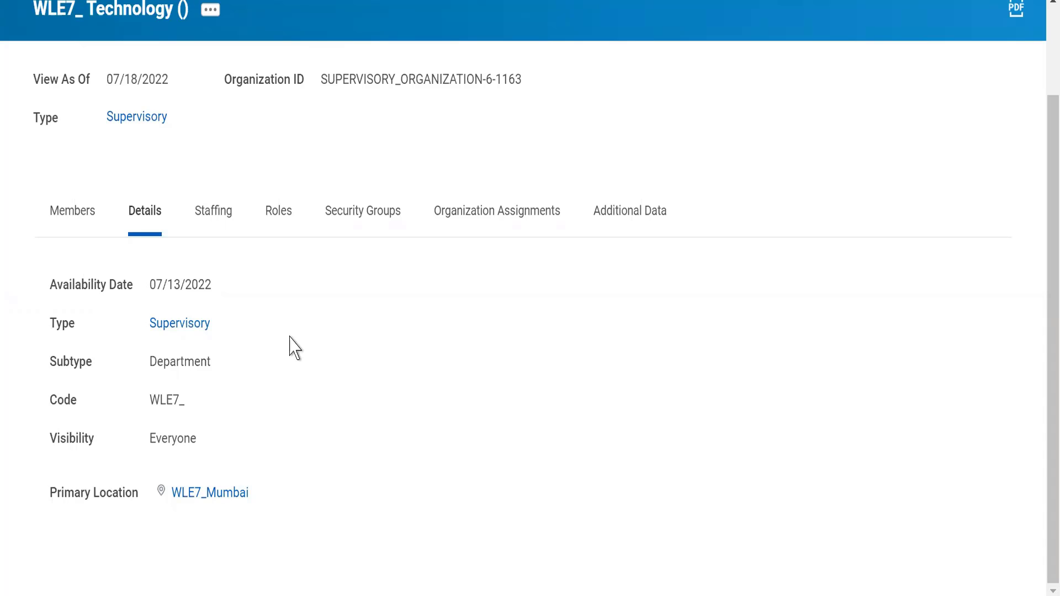
Step: Review the organization's staffing model, roles, security groups and allowed organization assignments
{"action": "left_click", "coordinate": [221, 212]}
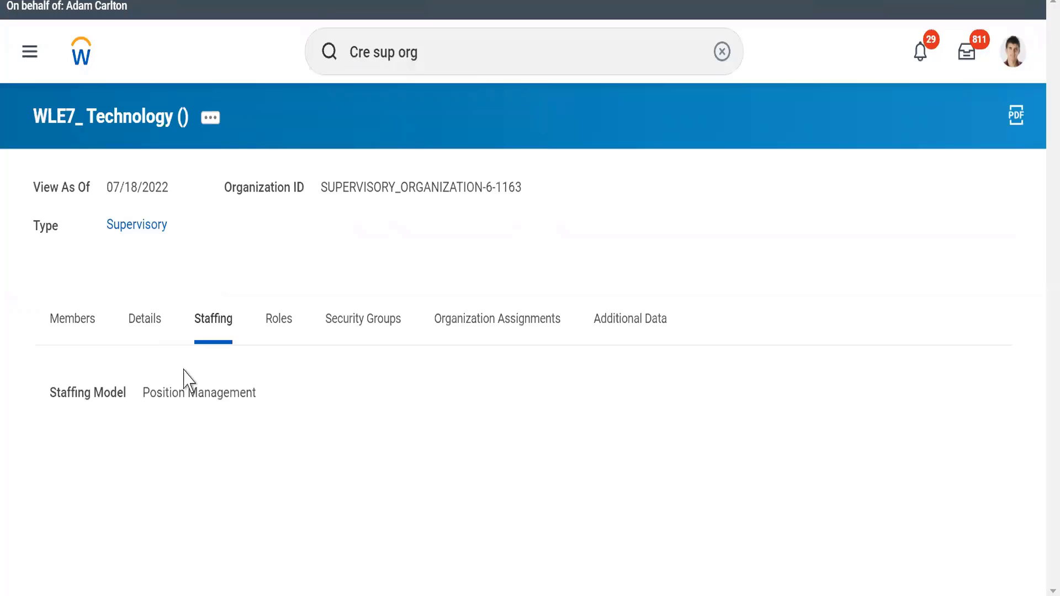
{"action": "left_click", "coordinate": [279, 317]}
{"action": "left_click", "coordinate": [356, 331]}
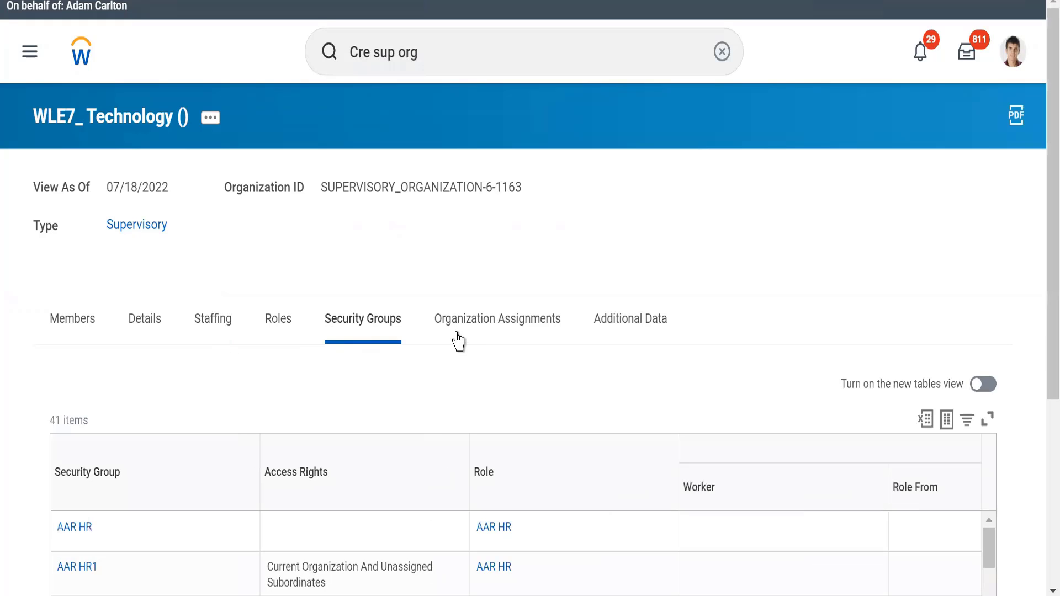
{"action": "left_click", "coordinate": [474, 333]}
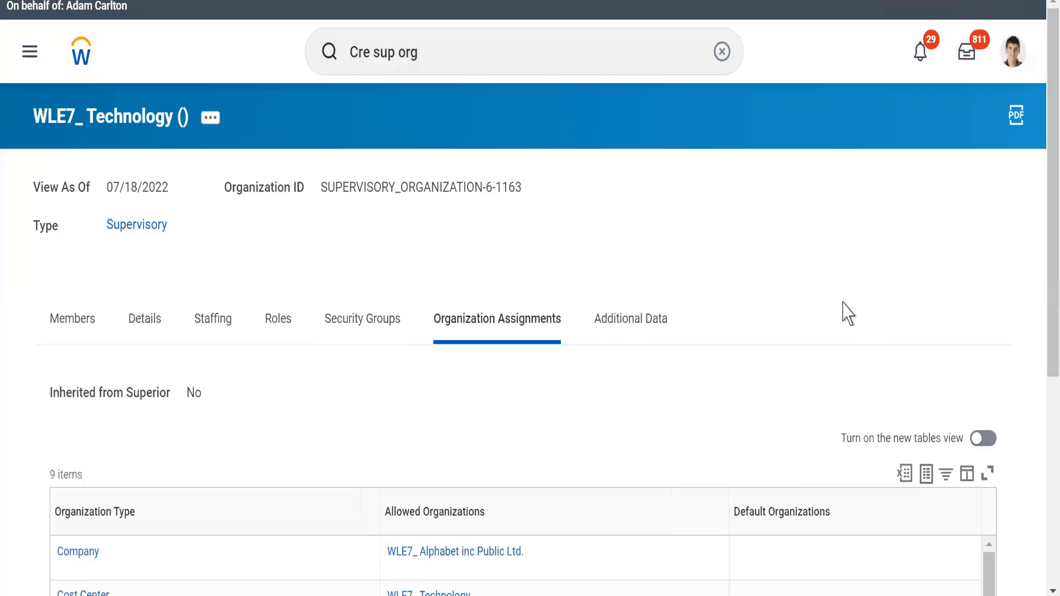
{"action": "scroll", "coordinate": [848, 314], "scroll_direction": "down", "scroll_amount": 4}
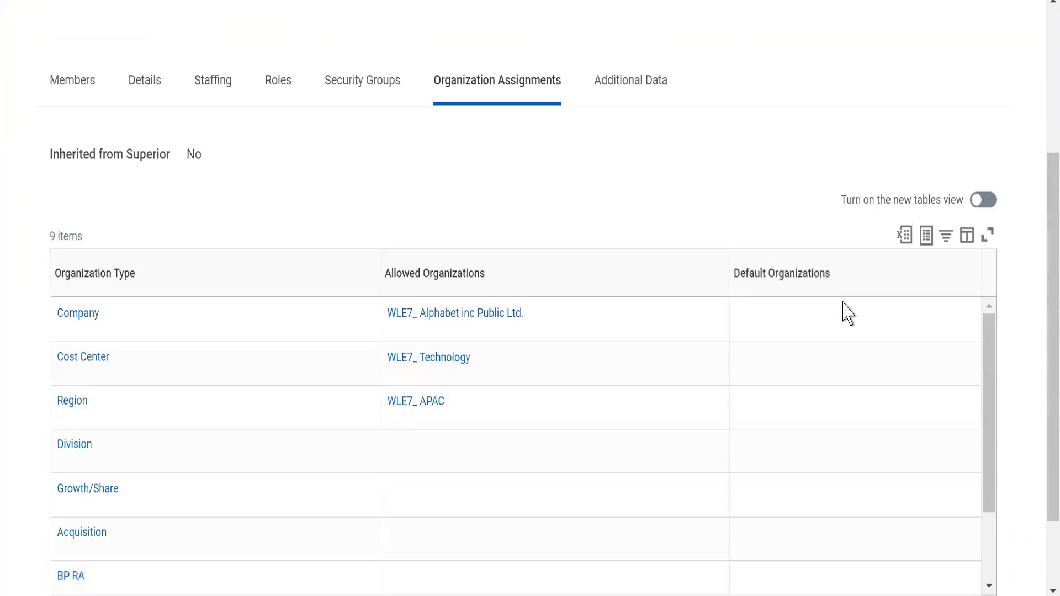
{"action": "scroll", "coordinate": [847, 312], "scroll_direction": "down", "scroll_amount": 1}
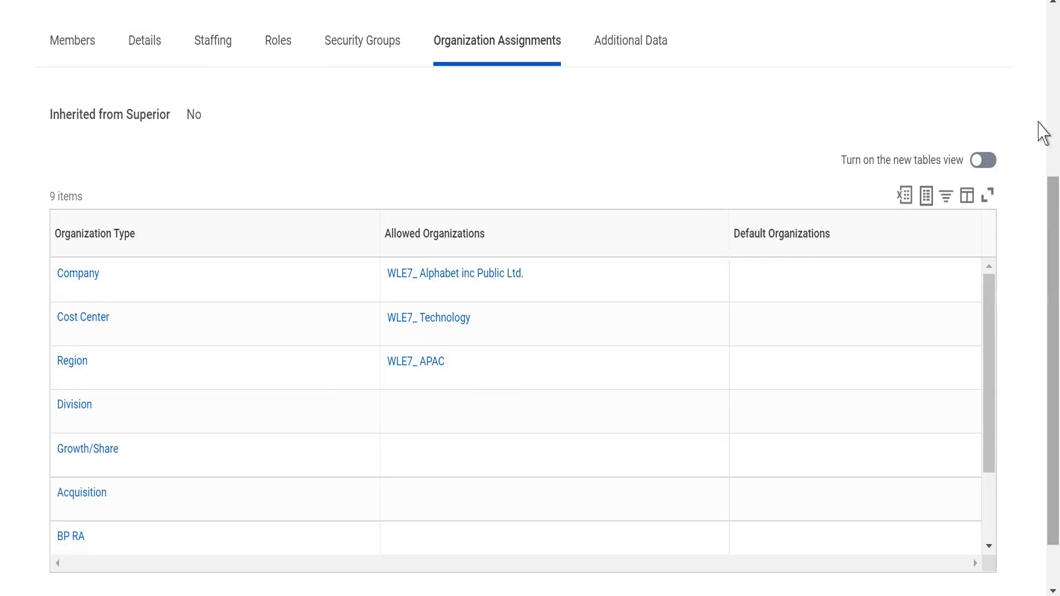
{"action": "scroll", "coordinate": [1043, 40], "scroll_direction": "up", "scroll_amount": 5}
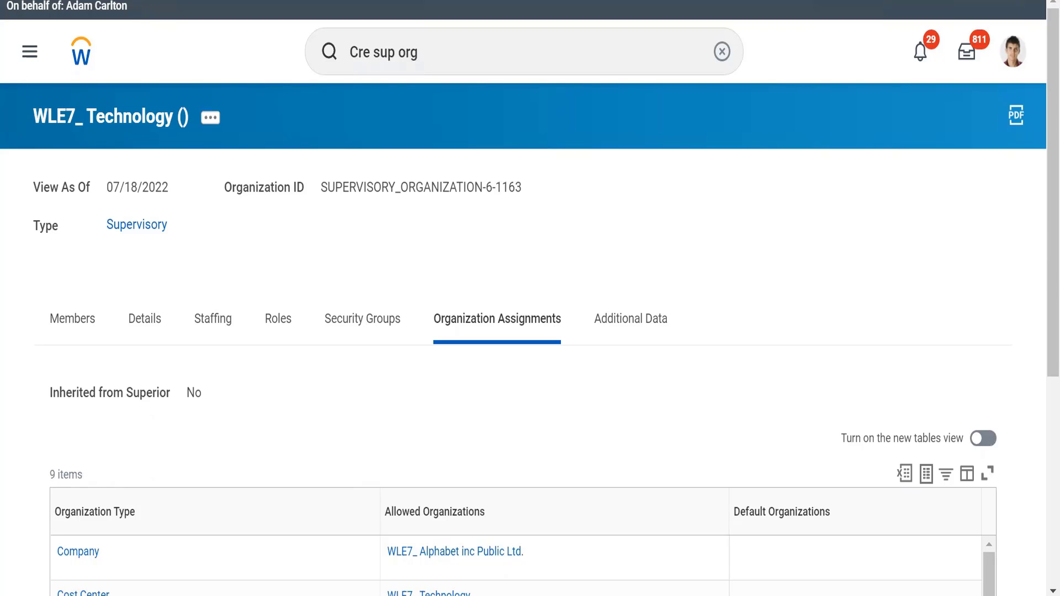
Step: Switch to the WD Class1 notes in Notepad and find the cost centre structure under the Create Cost Centre task
{"action": "key", "text": "alt+Tab"}
{"action": "left_click", "coordinate": [488, 391]}
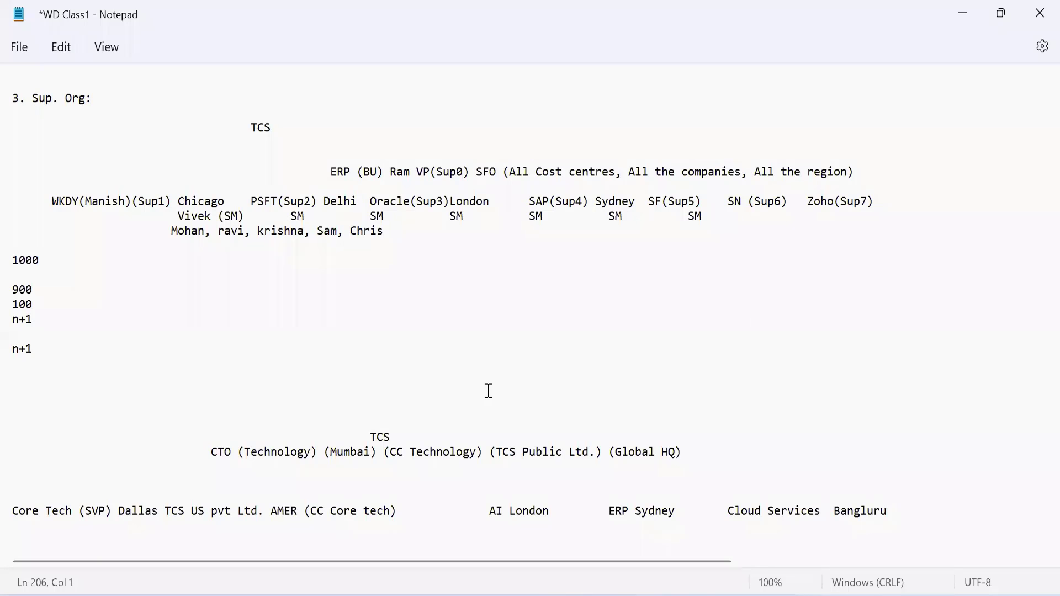
{"action": "key", "text": "Down"}
{"action": "key", "text": "Down"}
{"action": "key", "text": "Down"}
{"action": "key", "text": "Down"}
{"action": "key", "text": "Down"}
{"action": "key", "text": "Down"}
{"action": "key", "text": "Down"}
{"action": "key", "text": "Down"}
{"action": "key", "text": "Down"}
{"action": "key", "text": "Down"}
{"action": "key", "text": "Down"}
{"action": "key", "text": "Down"}
{"action": "key", "text": "Down"}
{"action": "key", "text": "Down"}
{"action": "key", "text": "Down"}
{"action": "key", "text": "Down"}
{"action": "key", "text": "Down"}
{"action": "key", "text": "Down"}
{"action": "key", "text": "Down"}
{"action": "key", "text": "Down"}
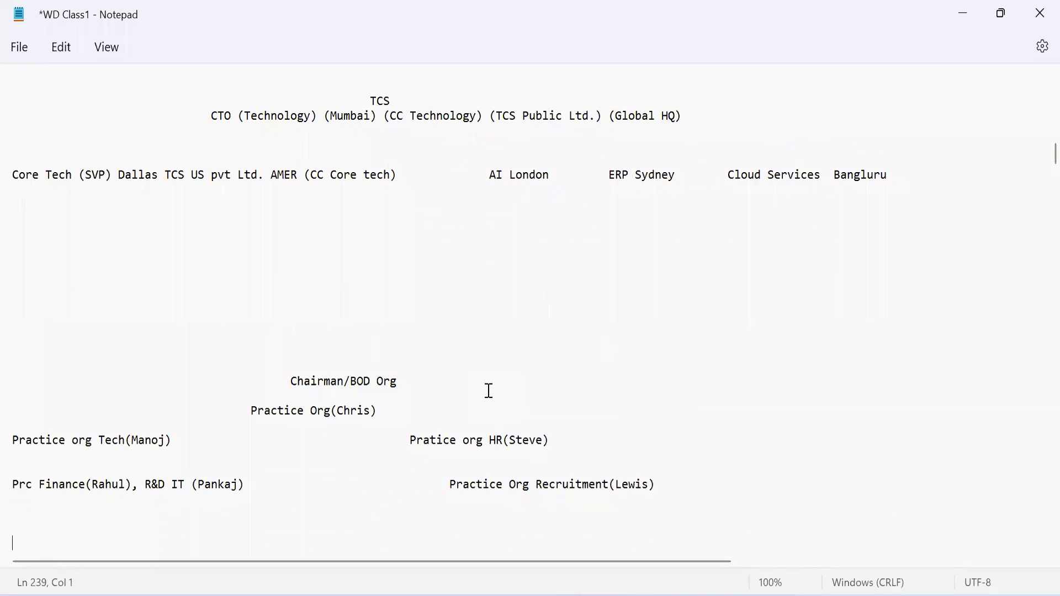
{"action": "key", "text": "Up"}
{"action": "key", "text": "Up"}
{"action": "key", "text": "Up"}
{"action": "key", "text": "Up"}
{"action": "key", "text": "Up"}
{"action": "key", "text": "Up"}
{"action": "key", "text": "Up"}
{"action": "key", "text": "Up"}
{"action": "key", "text": "Up"}
{"action": "key", "text": "Up"}
{"action": "key", "text": "Up"}
{"action": "key", "text": "Up"}
{"action": "key", "text": "Up"}
{"action": "key", "text": "Up"}
{"action": "key", "text": "Up"}
{"action": "key", "text": "Up"}
{"action": "key", "text": "Up"}
{"action": "key", "text": "Up"}
{"action": "key", "text": "Up"}
{"action": "key", "text": "Up"}
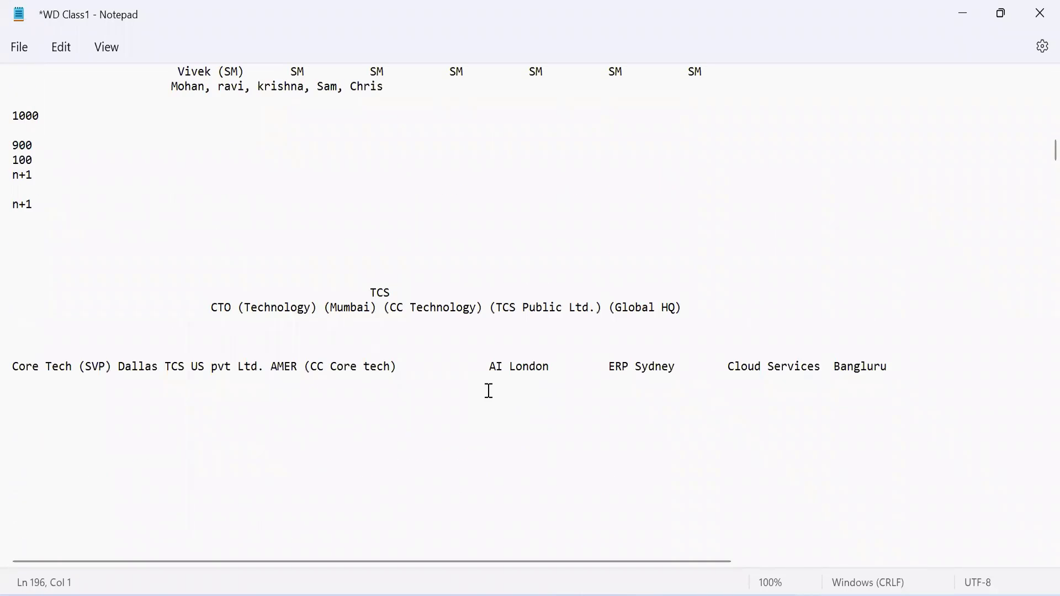
{"action": "key", "text": "Up"}
{"action": "key", "text": "Up"}
{"action": "key", "text": "Up"}
{"action": "key", "text": "Up"}
{"action": "key", "text": "Up"}
{"action": "key", "text": "Up"}
{"action": "key", "text": "Up"}
{"action": "key", "text": "Up"}
{"action": "key", "text": "Up"}
{"action": "key", "text": "Up"}
{"action": "key", "text": "Up"}
{"action": "key", "text": "Up"}
{"action": "key", "text": "Up"}
{"action": "key", "text": "Up"}
{"action": "key", "text": "Up"}
{"action": "key", "text": "Up"}
{"action": "key", "text": "Up"}
{"action": "key", "text": "Up"}
{"action": "key", "text": "Up"}
{"action": "key", "text": "Up"}
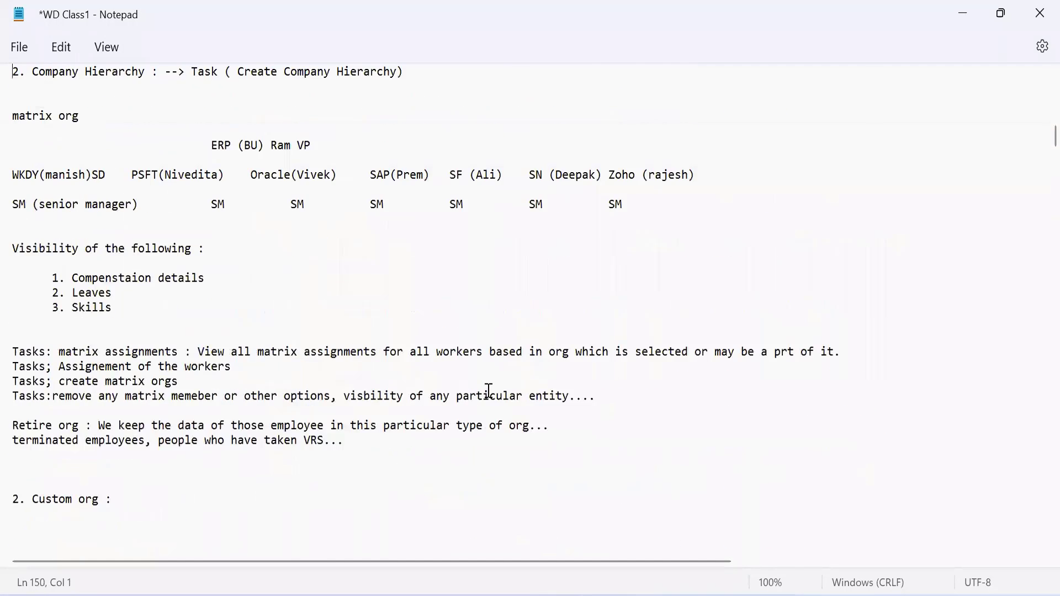
{"action": "key", "text": "Up"}
{"action": "key", "text": "Up"}
{"action": "key", "text": "Up"}
{"action": "key", "text": "Up"}
{"action": "key", "text": "Up"}
{"action": "key", "text": "Up"}
{"action": "key", "text": "Up"}
{"action": "key", "text": "Up"}
{"action": "key", "text": "Up"}
{"action": "key", "text": "Up"}
{"action": "key", "text": "Up"}
{"action": "key", "text": "Up"}
{"action": "key", "text": "Up"}
{"action": "key", "text": "Up"}
{"action": "key", "text": "Up"}
{"action": "key", "text": "Up"}
{"action": "key", "text": "Up"}
{"action": "key", "text": "Up"}
{"action": "key", "text": "Up"}
{"action": "key", "text": "Up"}
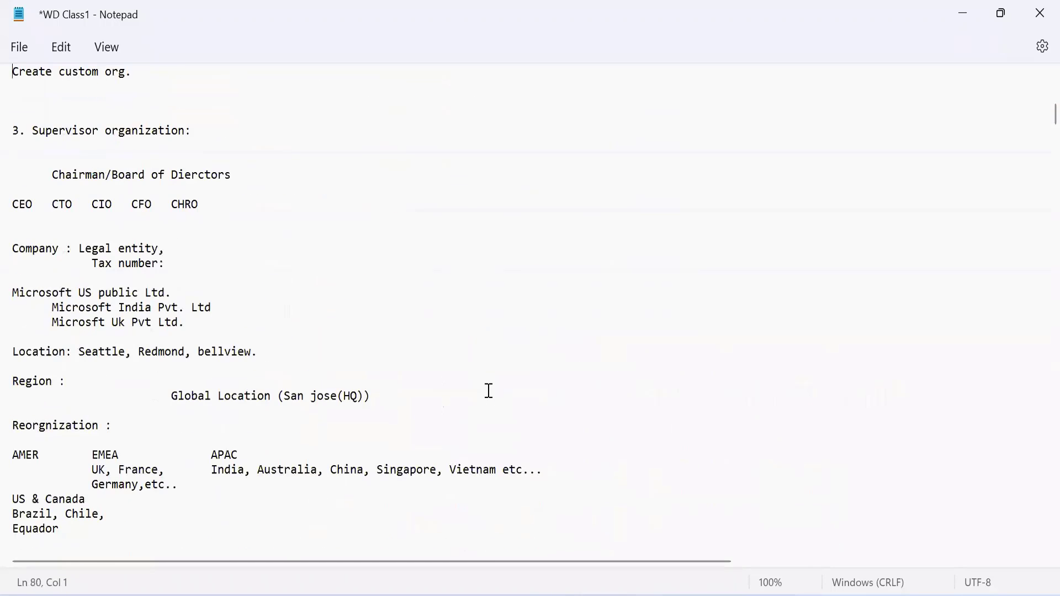
{"action": "key", "text": "Up"}
{"action": "key", "text": "Up"}
{"action": "key", "text": "Up"}
{"action": "key", "text": "Up"}
{"action": "key", "text": "Up"}
{"action": "key", "text": "Up"}
{"action": "key", "text": "Up"}
{"action": "key", "text": "Up"}
{"action": "key", "text": "Up"}
{"action": "key", "text": "Up"}
{"action": "key", "text": "Up"}
{"action": "key", "text": "Up"}
{"action": "key", "text": "Up"}
{"action": "key", "text": "Up"}
{"action": "key", "text": "Up"}
{"action": "key", "text": "Up"}
{"action": "key", "text": "Up"}
{"action": "key", "text": "Up"}
{"action": "key", "text": "Up"}
{"action": "key", "text": "Up"}
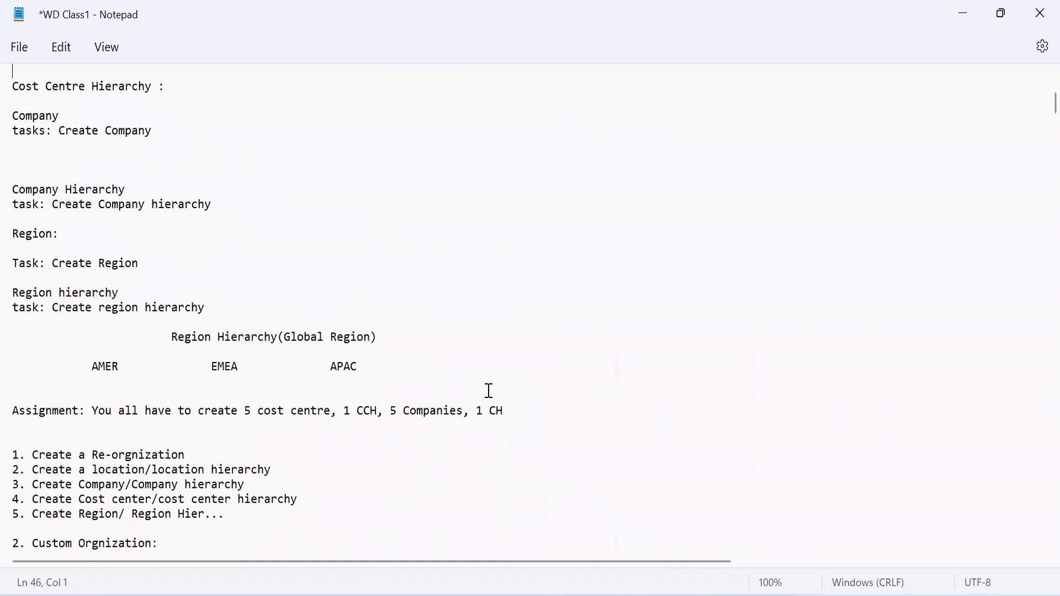
{"action": "key", "text": "Up"}
{"action": "key", "text": "Up"}
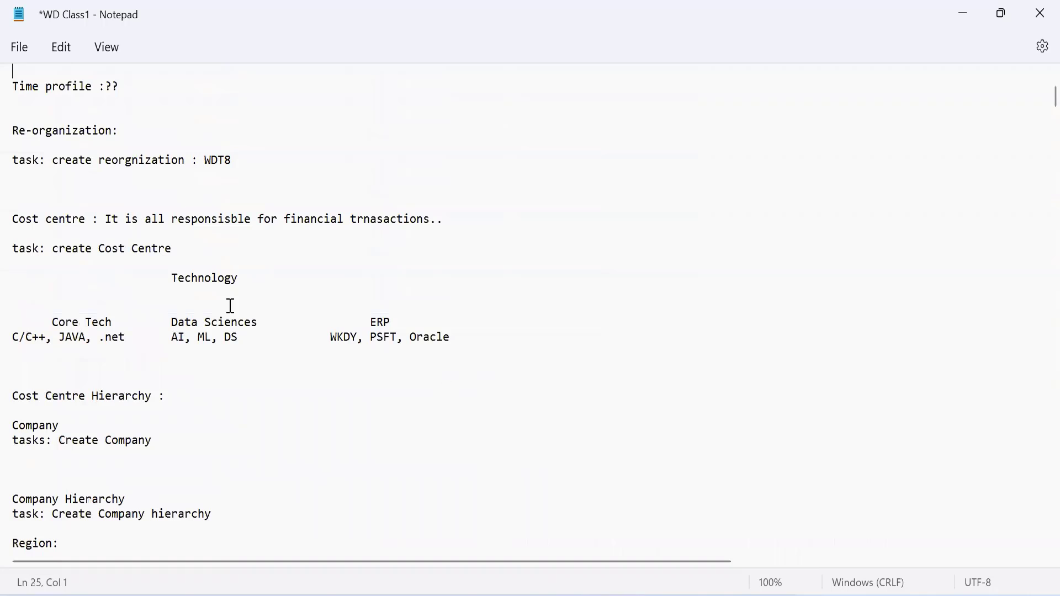
Step: Examine how the Technology cost centre branches into Core Tech, Data Sciences and ERP in the notes
{"action": "triple_click", "coordinate": [178, 280]}
{"action": "double_click", "coordinate": [177, 279]}
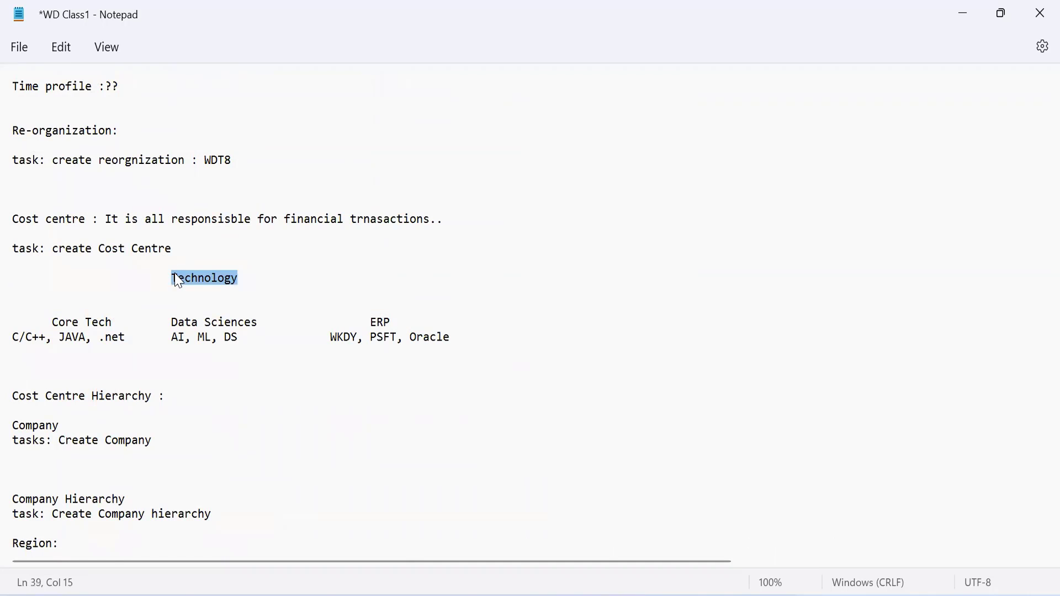
{"action": "left_click", "coordinate": [51, 323]}
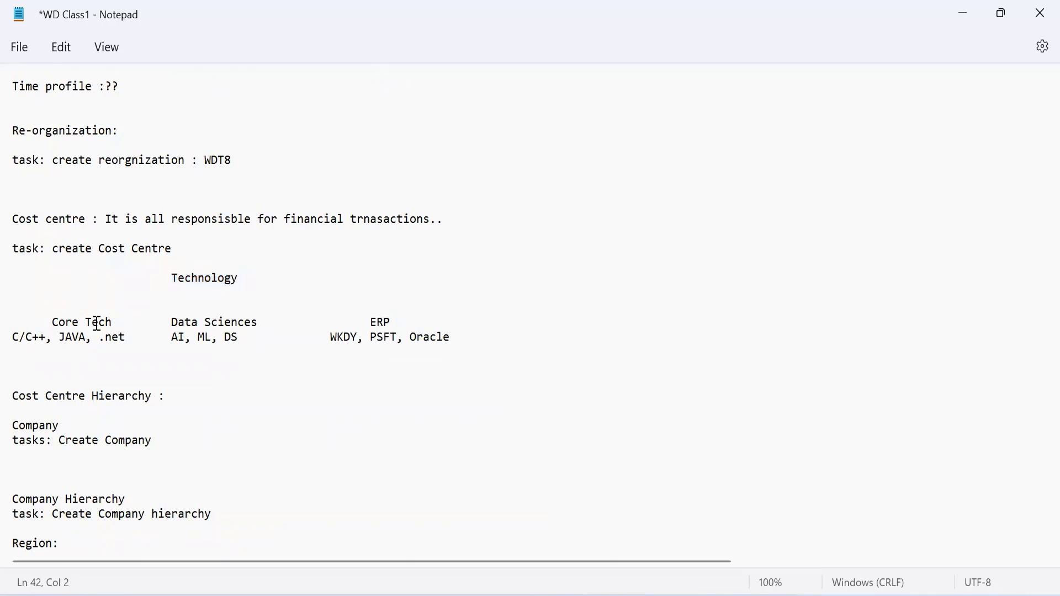
{"action": "left_click_drag", "start_coordinate": [96, 324], "coordinate": [258, 324]}
{"action": "left_click", "coordinate": [369, 322]}
{"action": "left_click_drag", "start_coordinate": [399, 321], "coordinate": [407, 321]}
{"action": "left_click", "coordinate": [95, 317]}
{"action": "left_click", "coordinate": [169, 331]}
{"action": "left_click", "coordinate": [365, 322]}
{"action": "double_click", "coordinate": [366, 321]}
{"action": "double_click", "coordinate": [197, 281]}
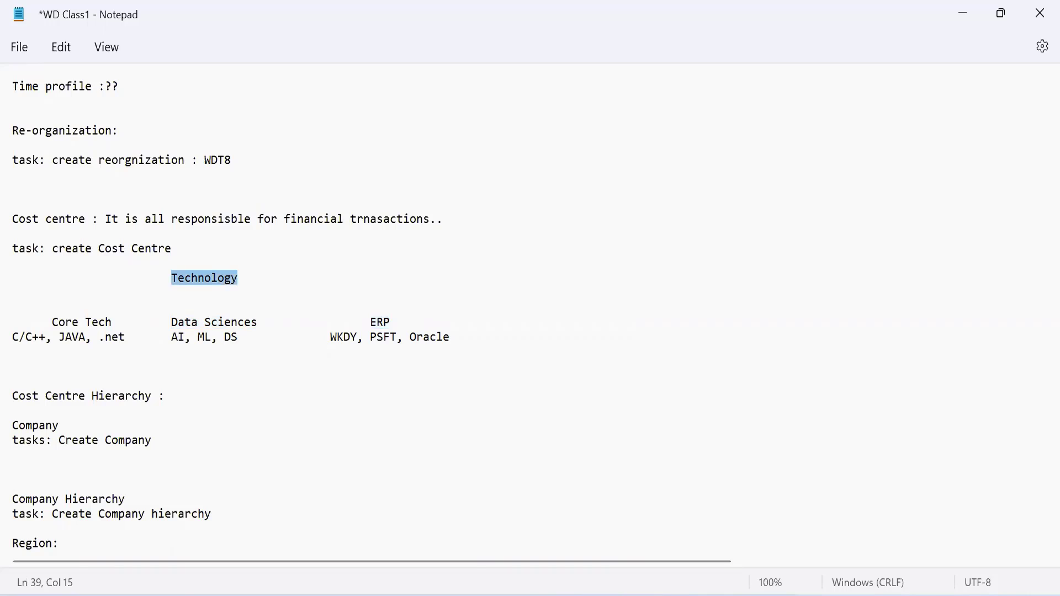
Step: Switch back to Workday and start the Create Subordinate reorganization task for the WLE7_ Technology organization
{"action": "mouse_move", "coordinate": [712, 595]}
{"action": "left_click", "coordinate": [713, 525]}
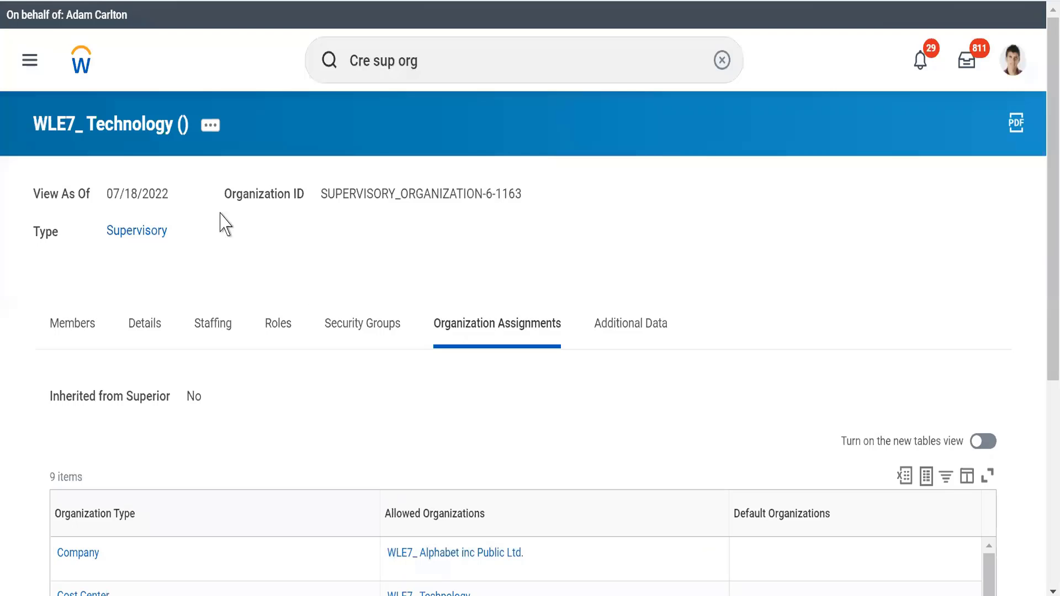
{"action": "left_click", "coordinate": [210, 126]}
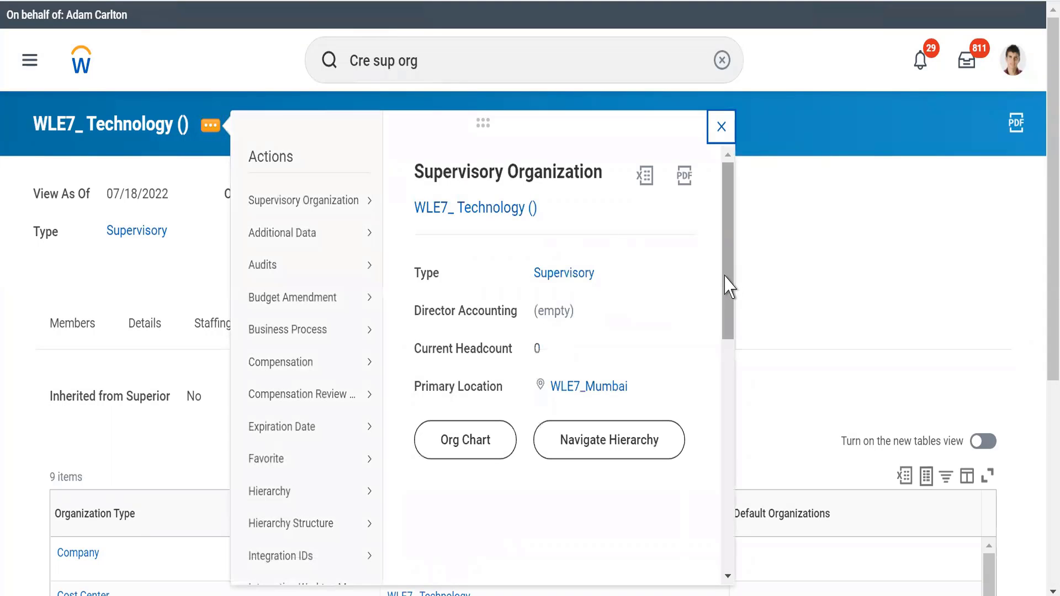
{"action": "left_click_drag", "start_coordinate": [726, 283], "coordinate": [727, 493]}
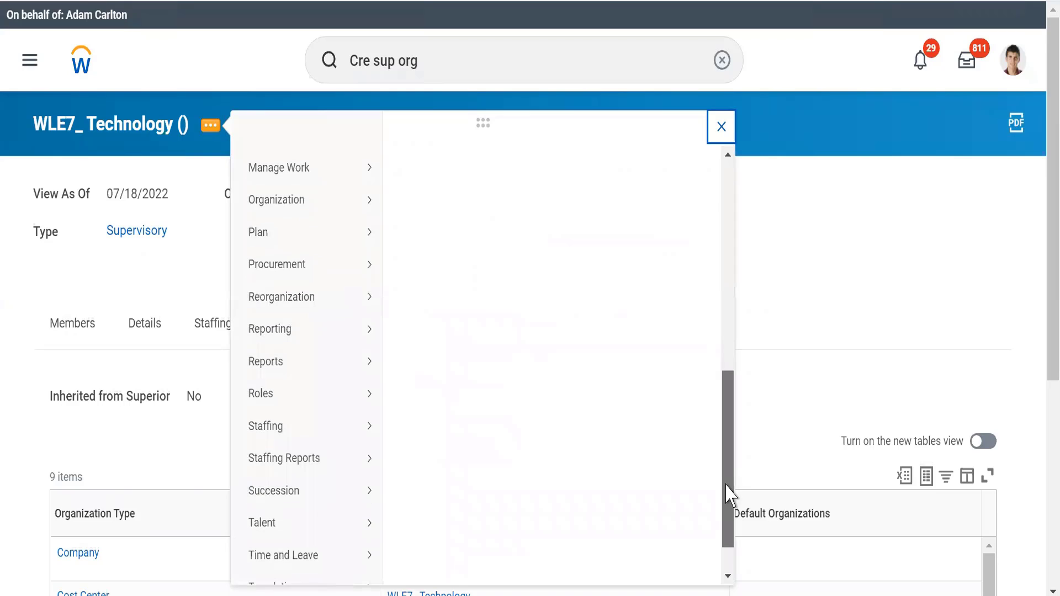
{"action": "mouse_move", "coordinate": [315, 298]}
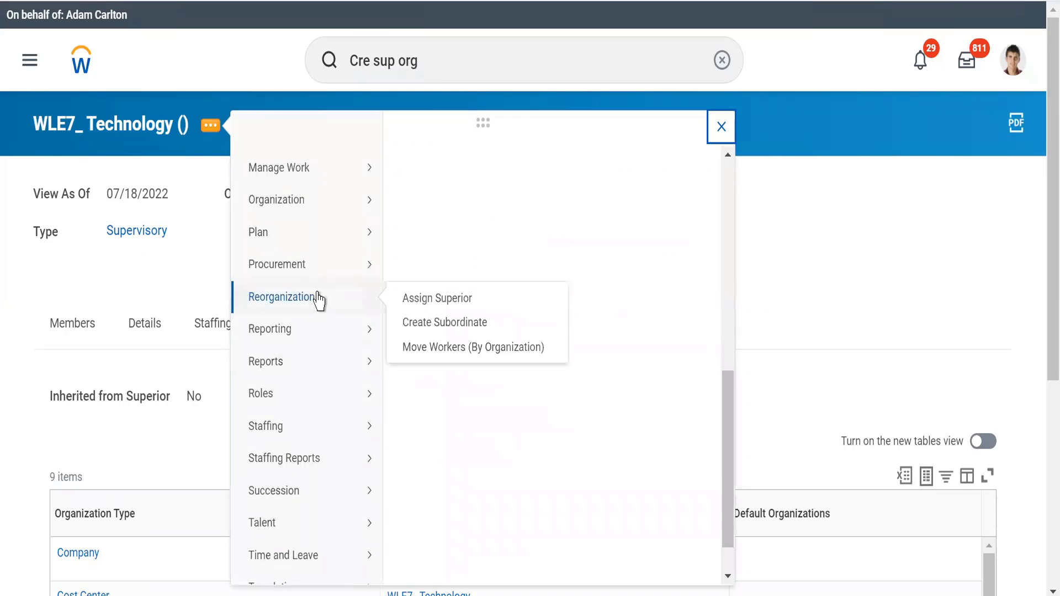
{"action": "left_click", "coordinate": [440, 326]}
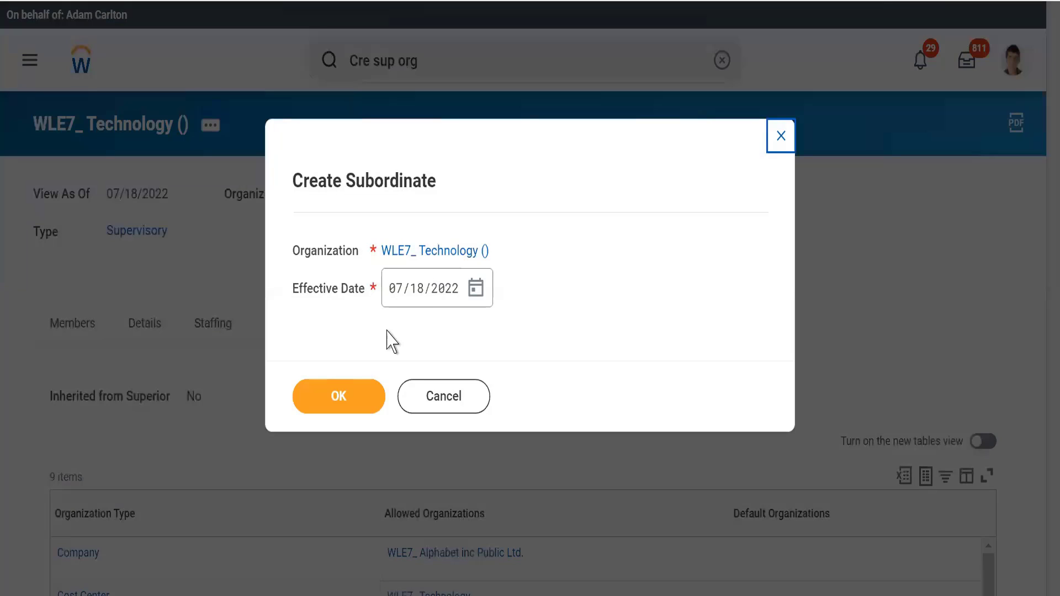
Step: Set the effective date of the new subordinate organization to 07/19/2022
{"action": "left_click", "coordinate": [476, 292]}
{"action": "left_click", "coordinate": [476, 293]}
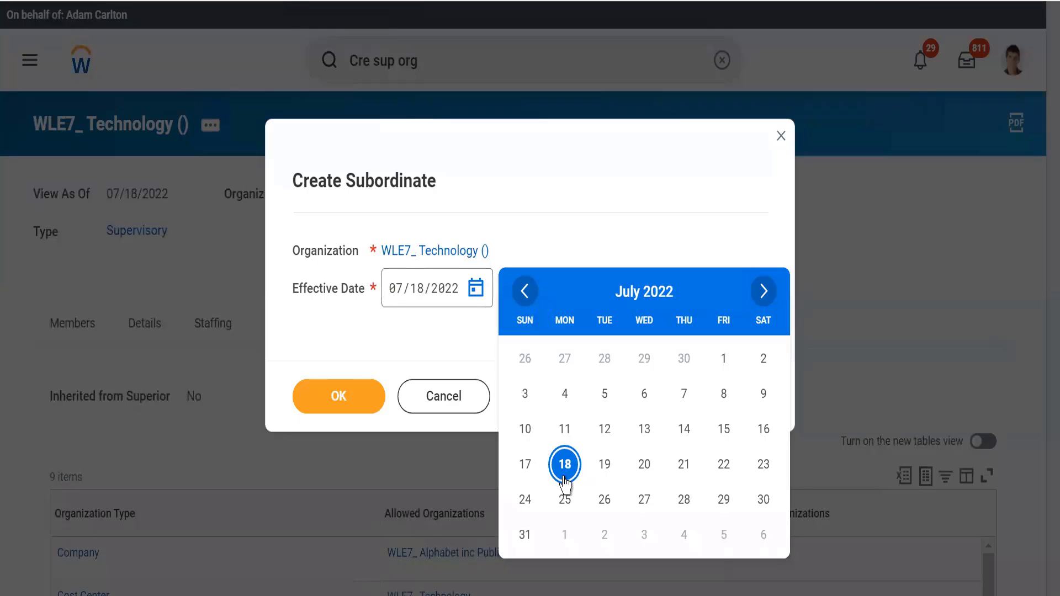
{"action": "left_click", "coordinate": [605, 475]}
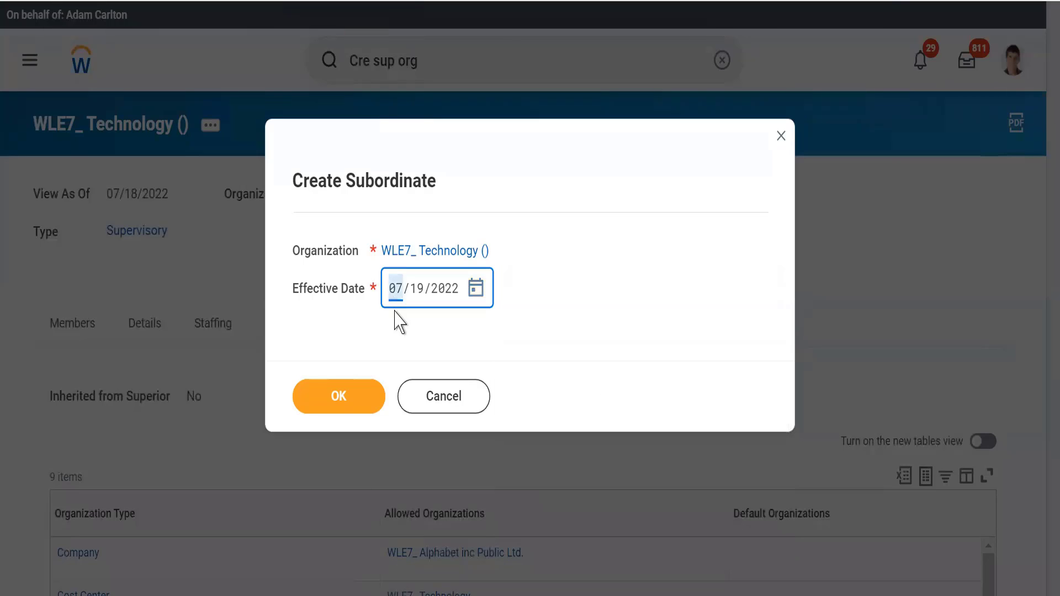
Step: Confirm the effective date, open the Create Subordinate form and review its notice about a future effective date
{"action": "left_click", "coordinate": [329, 397]}
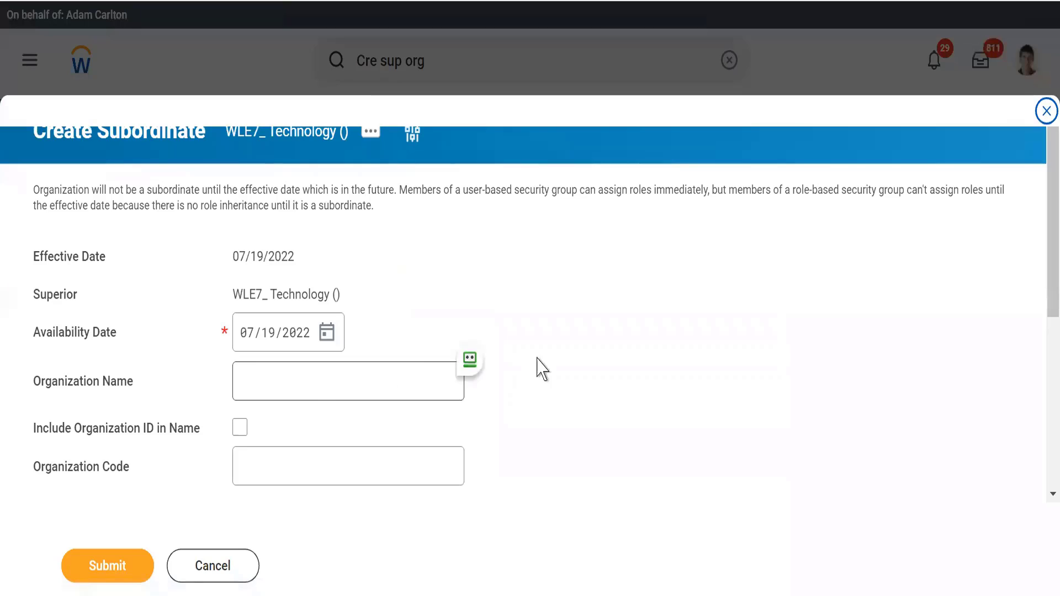
{"action": "left_click", "coordinate": [283, 380]}
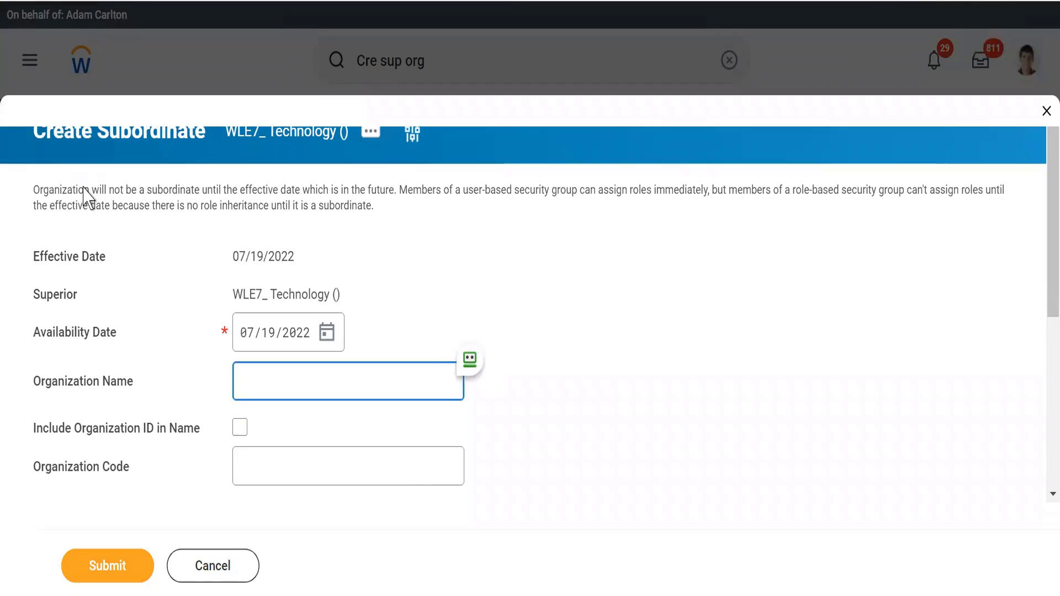
{"action": "left_click_drag", "start_coordinate": [187, 184], "coordinate": [379, 208]}
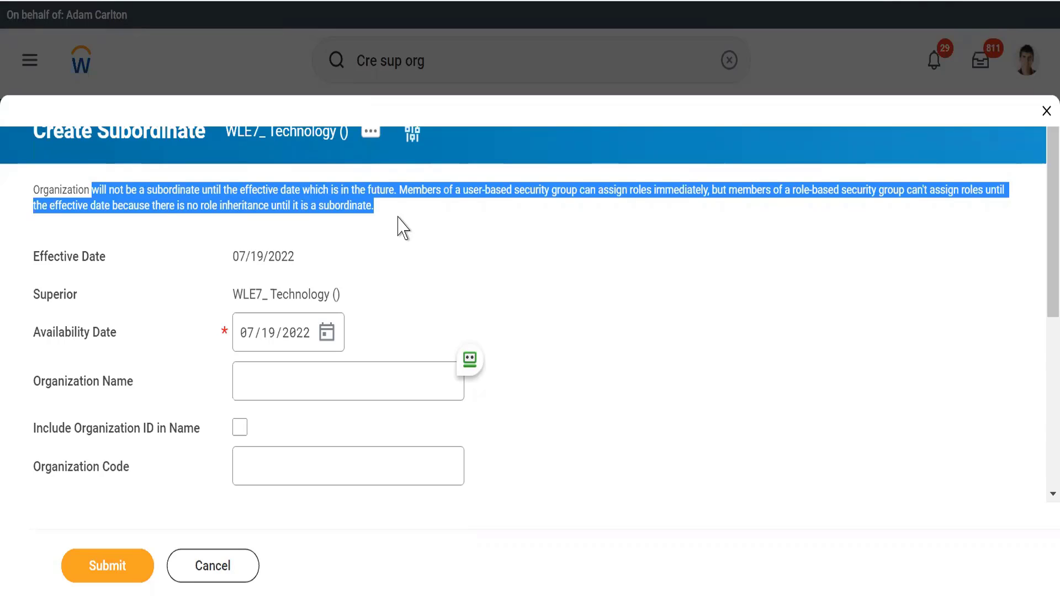
{"action": "left_click", "coordinate": [393, 334]}
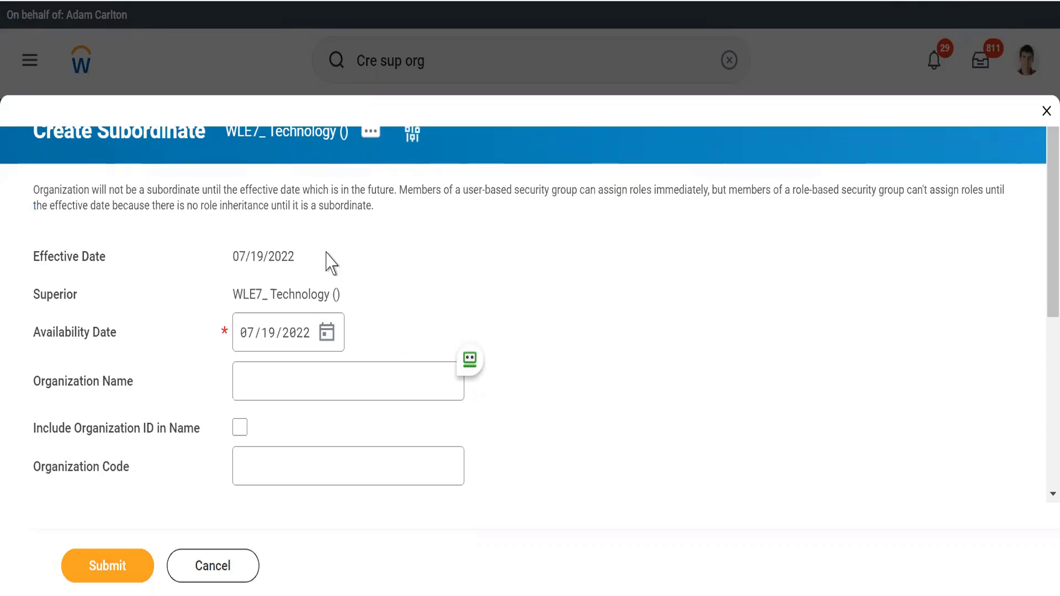
{"action": "triple_click", "coordinate": [370, 194]}
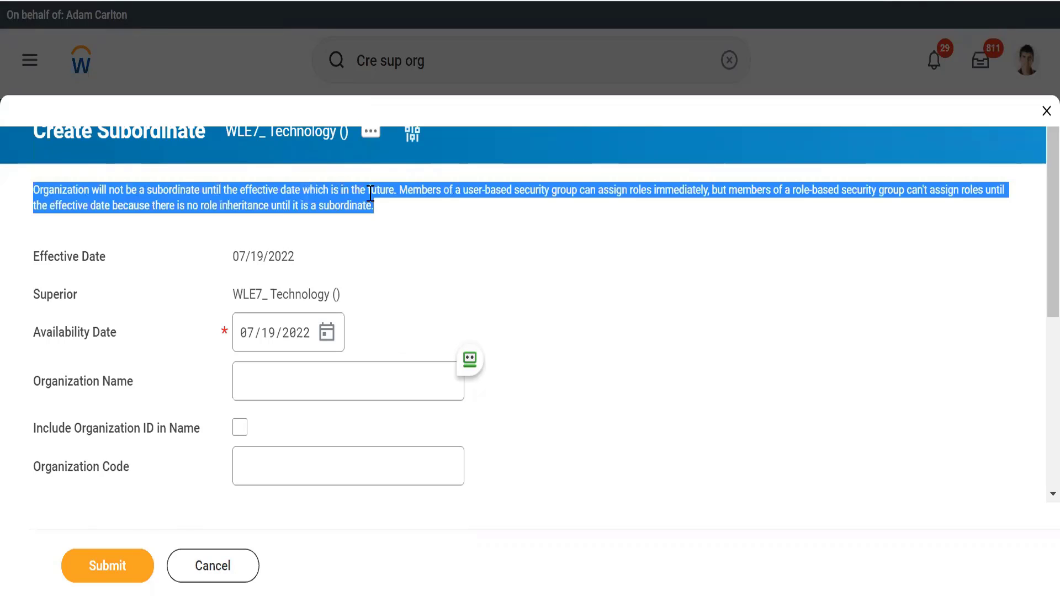
Step: Set the Availability Date of the new subordinate organization to 07/18/2022
{"action": "left_click", "coordinate": [327, 337]}
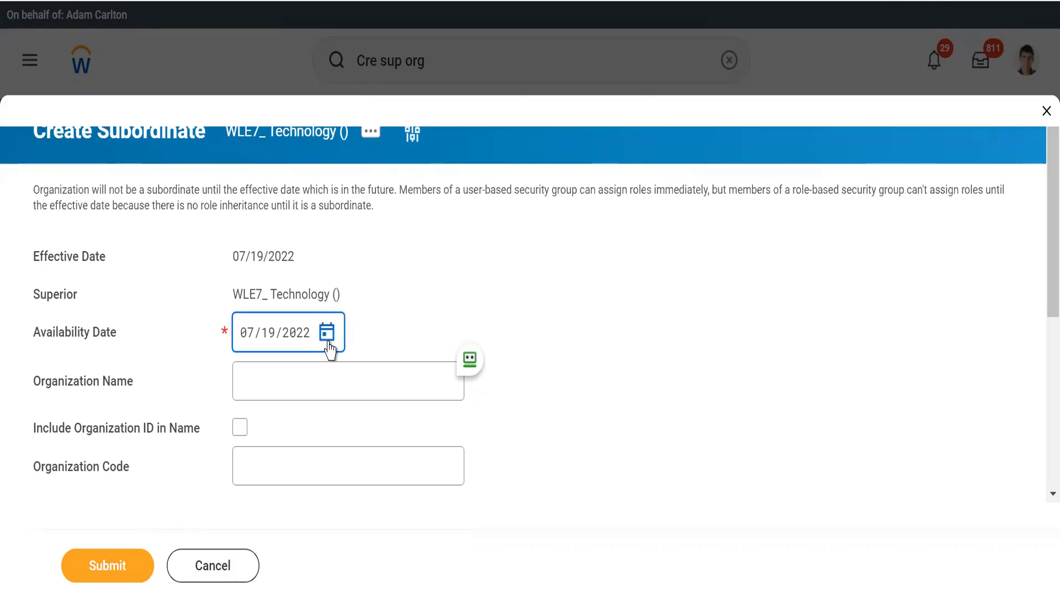
{"action": "left_click", "coordinate": [416, 256]}
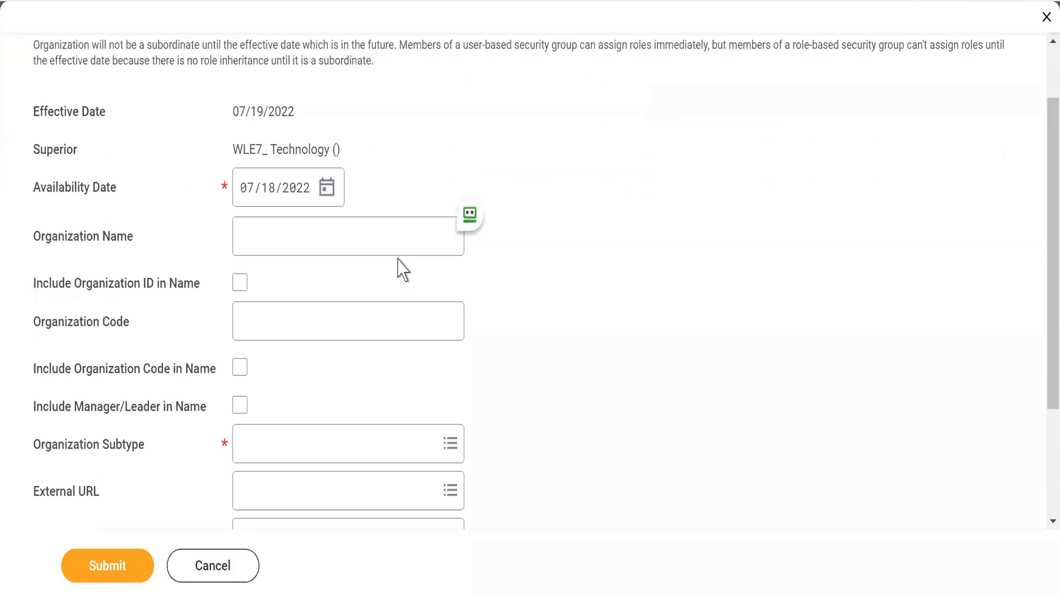
{"action": "scroll", "coordinate": [398, 257], "scroll_direction": "up", "scroll_amount": 2}
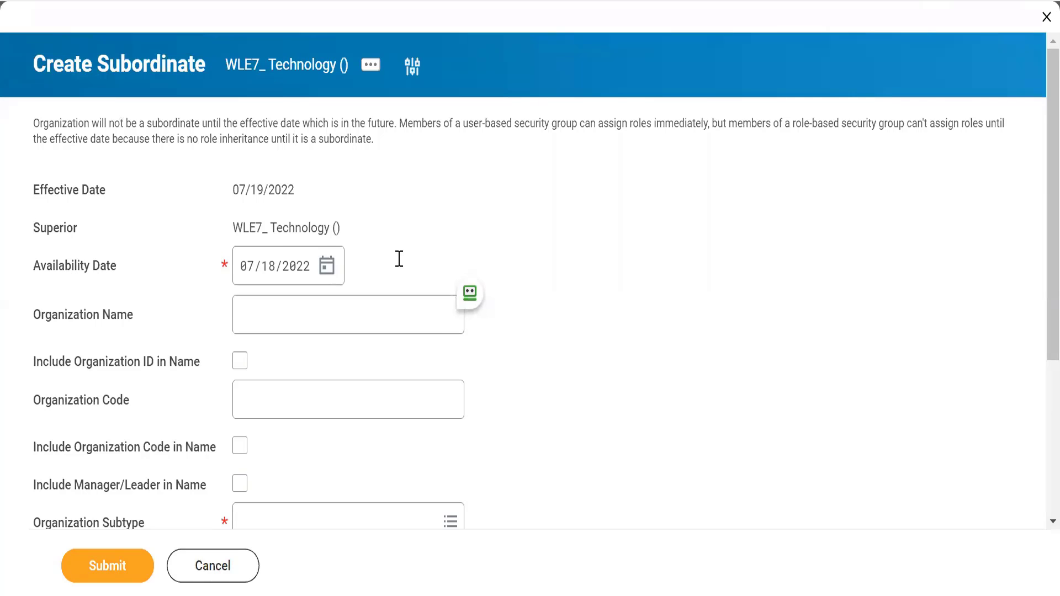
{"action": "scroll", "coordinate": [398, 259], "scroll_direction": "down", "scroll_amount": 1}
Step: Enter ERP as the organization name and review the alert on the Availability Date
{"action": "left_click", "coordinate": [265, 291]}
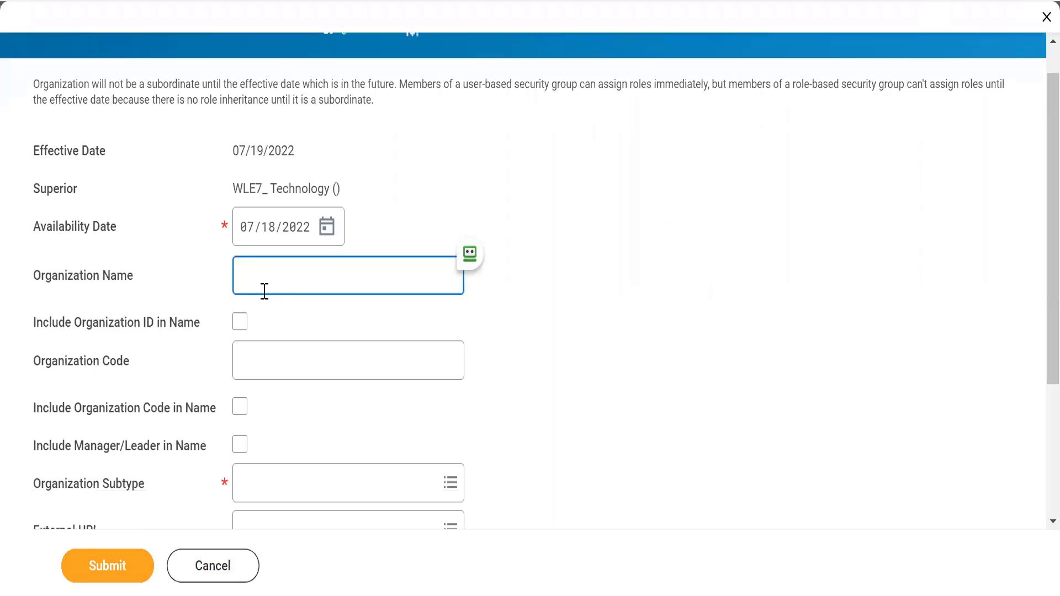
{"action": "type", "text": "ERP"}
{"action": "key", "text": "Tab"}
{"action": "key", "text": "Tab"}
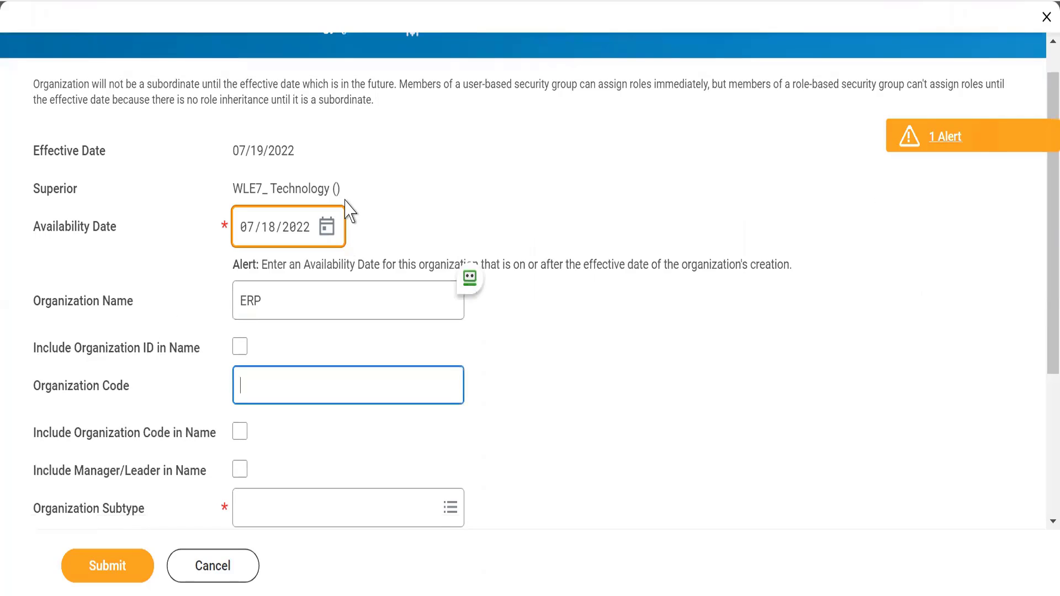
{"action": "left_click", "coordinate": [418, 213]}
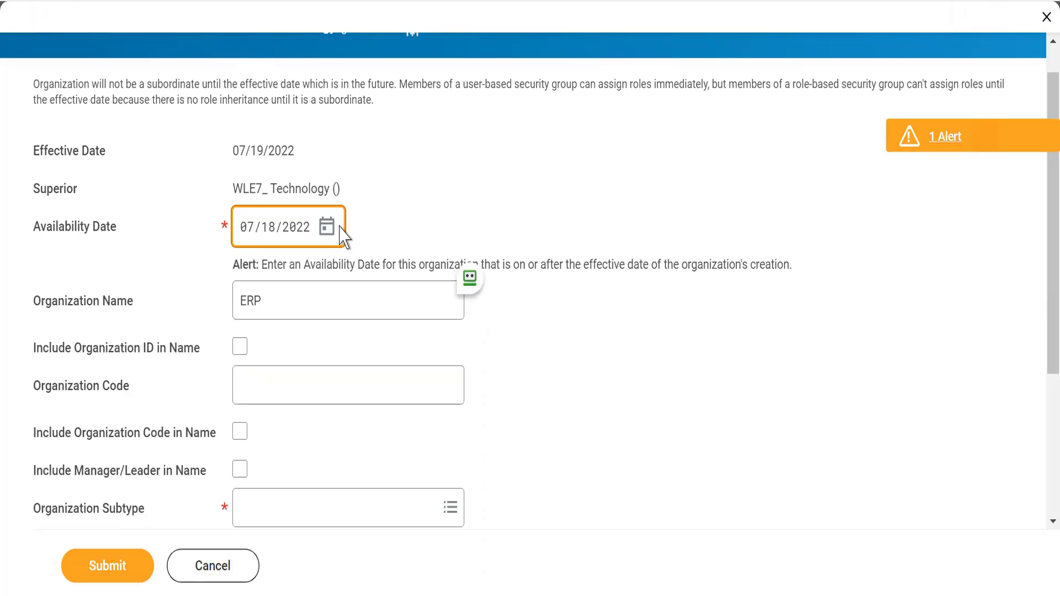
{"action": "triple_click", "coordinate": [333, 264]}
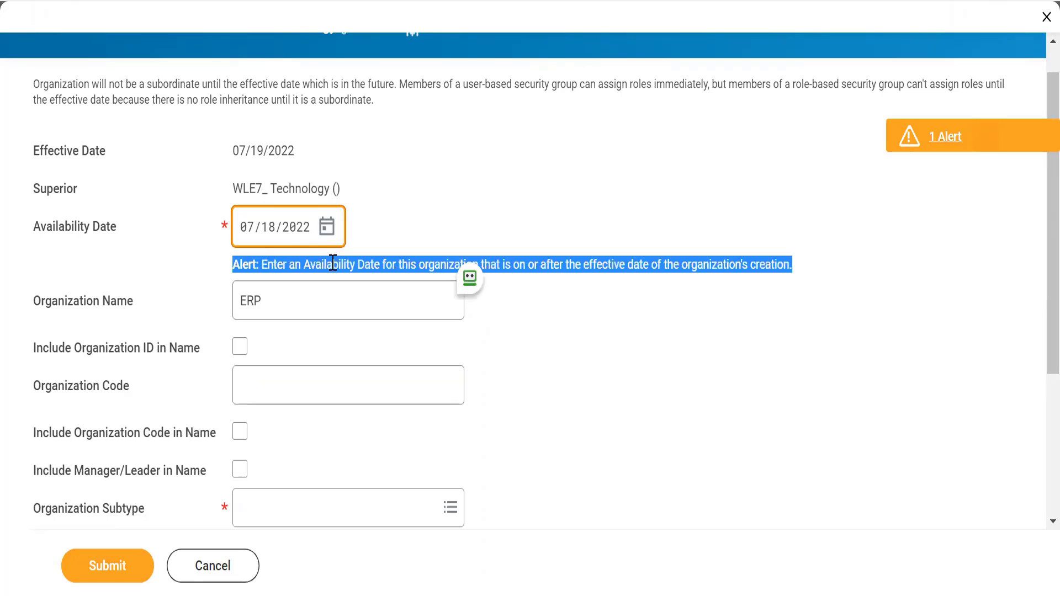
{"action": "left_click", "coordinate": [414, 213]}
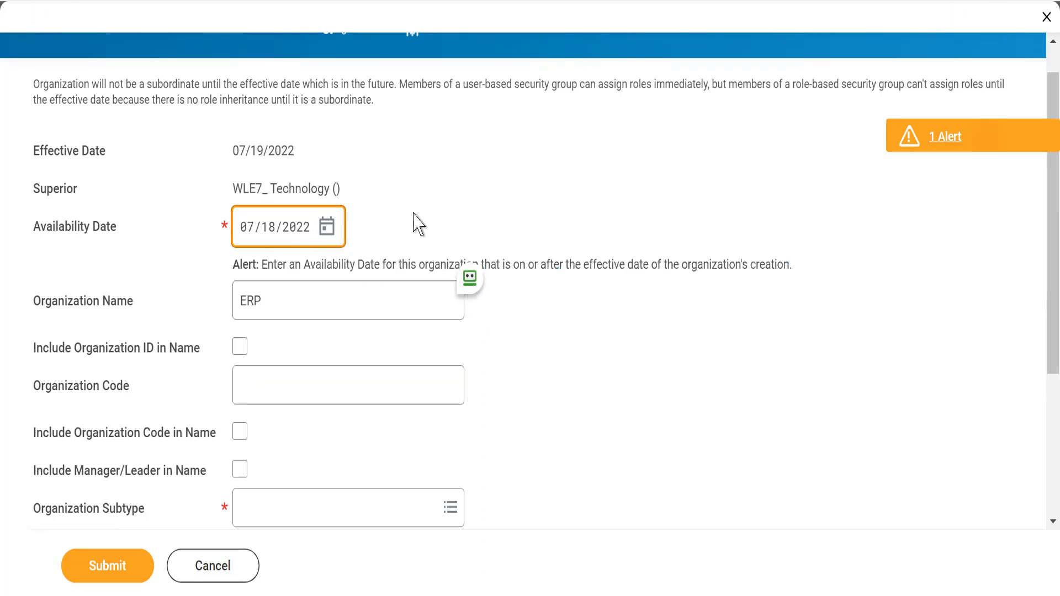
Step: Set the organization code to WLE7_ and include both the organization code and the manager/leader in the name
{"action": "scroll", "coordinate": [418, 224], "scroll_direction": "down", "scroll_amount": 2}
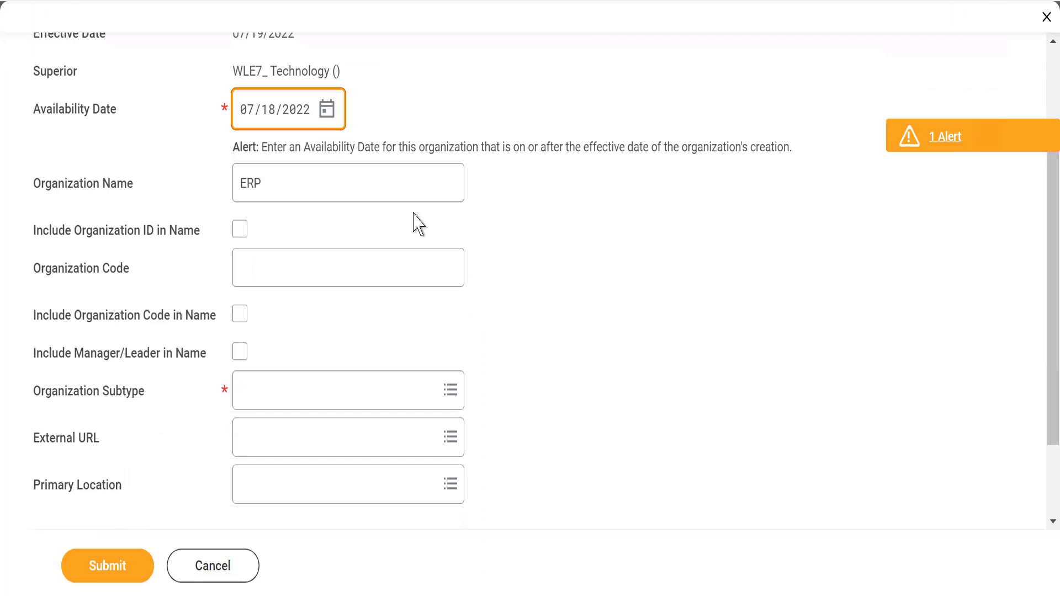
{"action": "left_click", "coordinate": [270, 266]}
{"action": "type", "text": "W"}
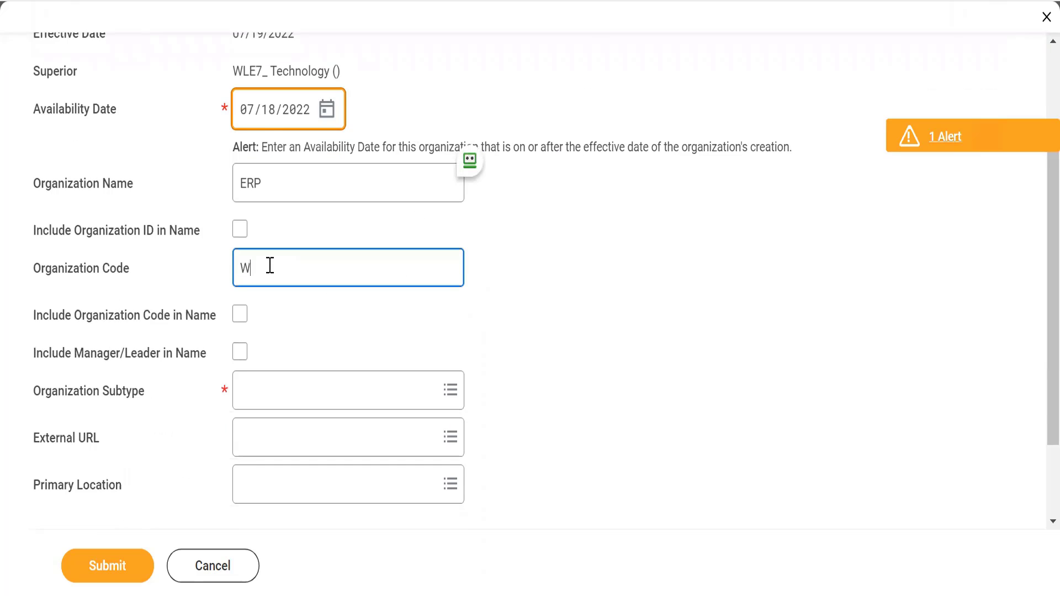
{"action": "type", "text": "LE7_"}
{"action": "left_click", "coordinate": [241, 317]}
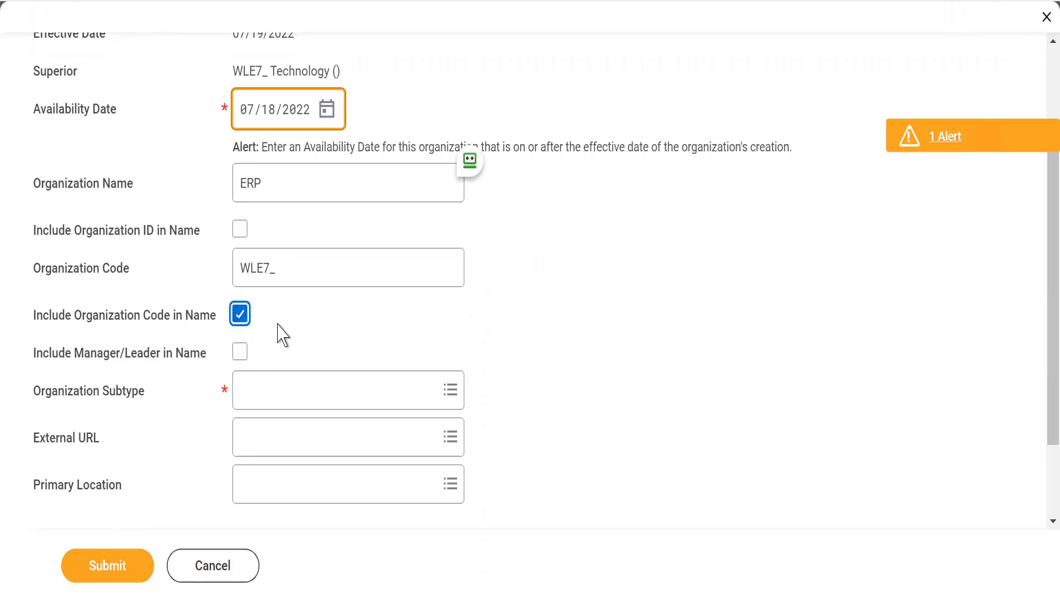
{"action": "left_click", "coordinate": [240, 353]}
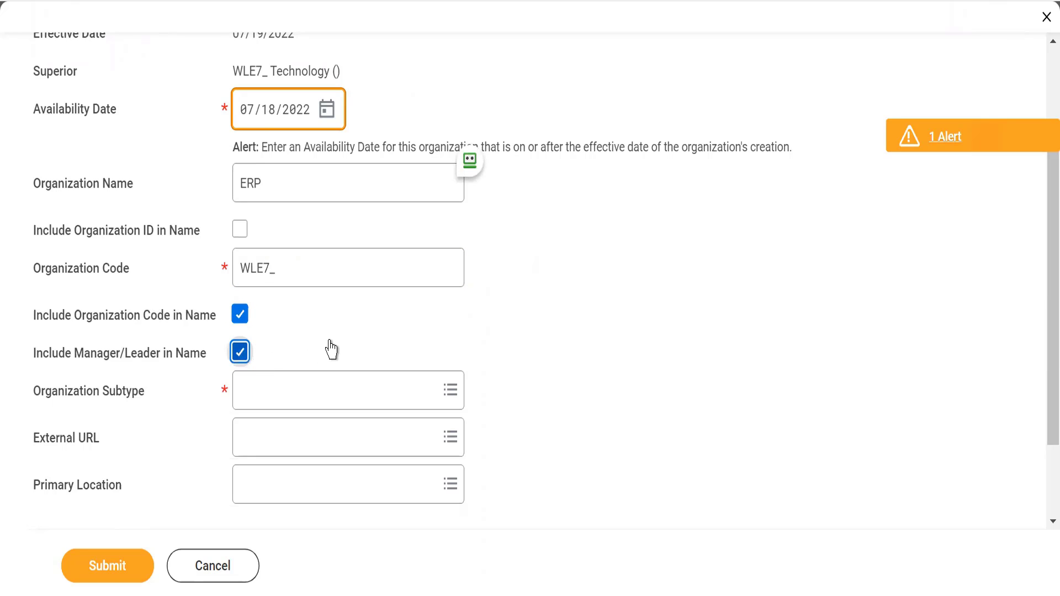
Step: Choose Department as the organization subtype and submit the ERP subordinate organization
{"action": "left_click", "coordinate": [247, 390]}
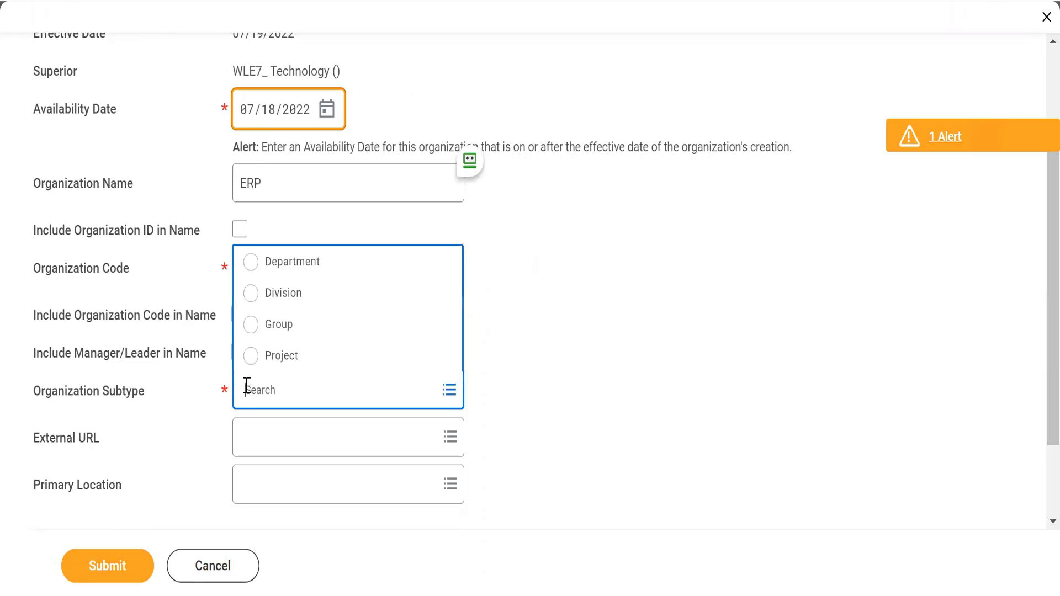
{"action": "left_click", "coordinate": [252, 265]}
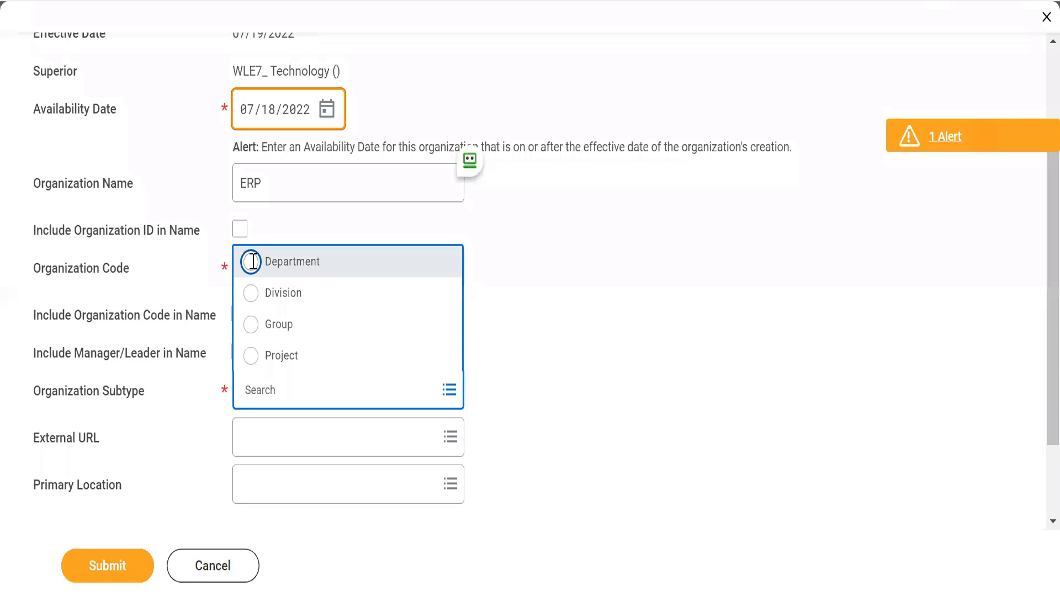
{"action": "scroll", "coordinate": [421, 314], "scroll_direction": "down", "scroll_amount": 2}
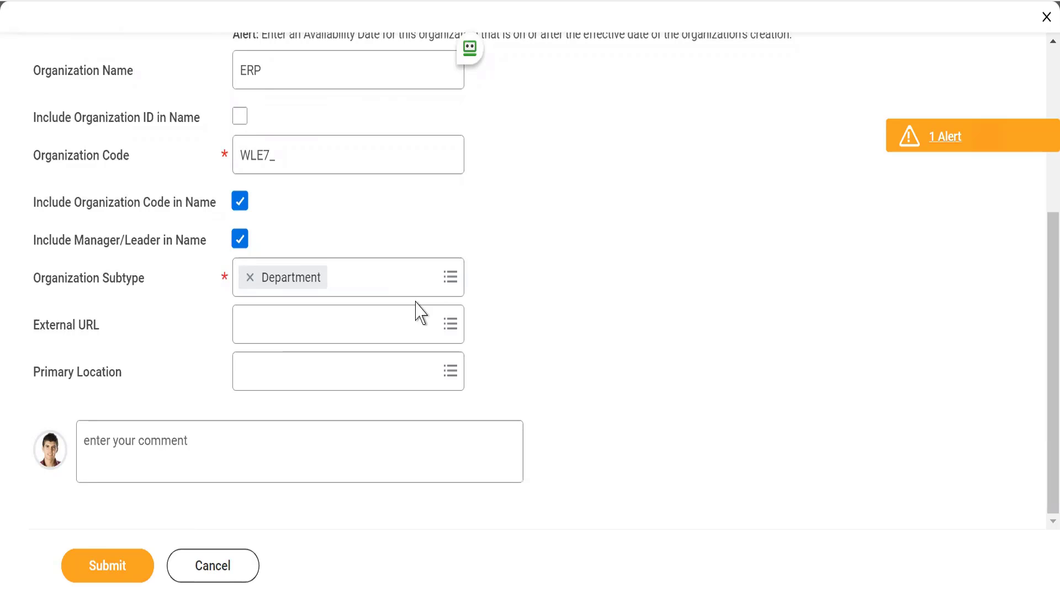
{"action": "left_click", "coordinate": [121, 572]}
{"action": "left_click", "coordinate": [124, 574]}
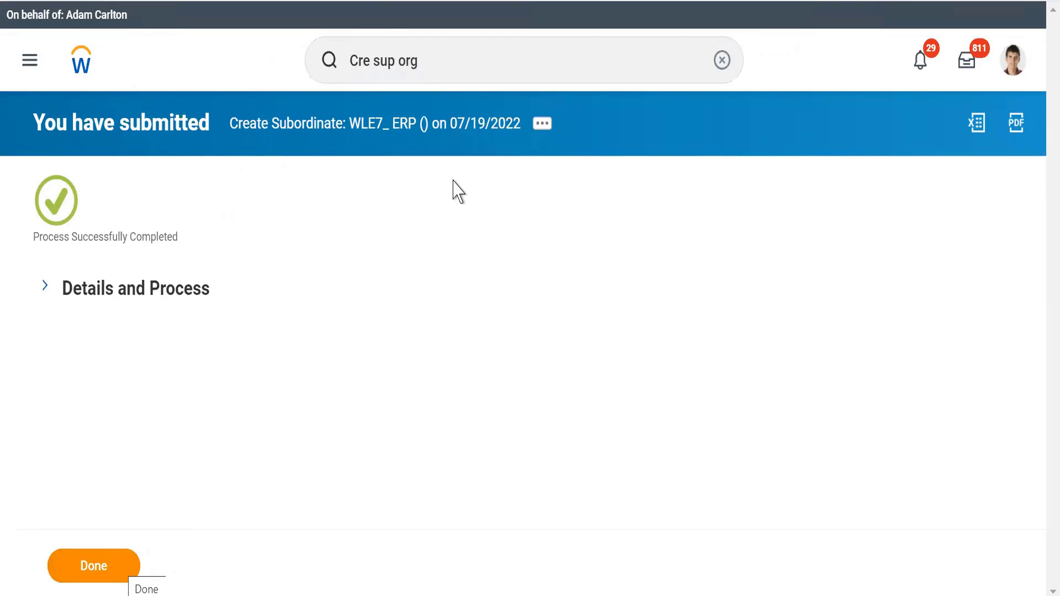
Step: Search for WLE7 and open the WLE7_ Technology supervisory organization
{"action": "left_click", "coordinate": [458, 62]}
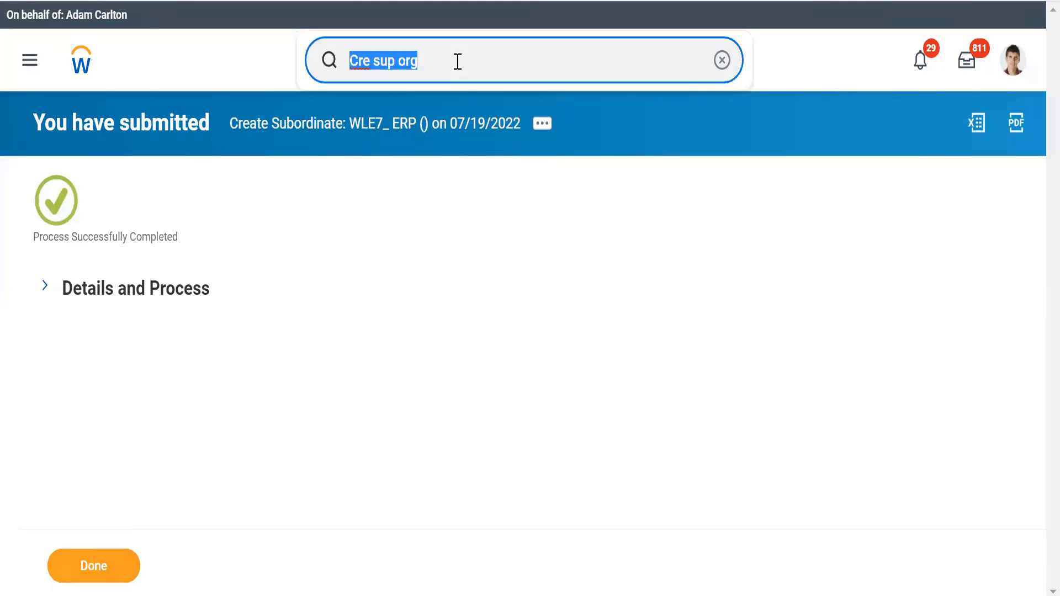
{"action": "key", "text": "BackSpace"}
{"action": "type", "text": "WLE7"}
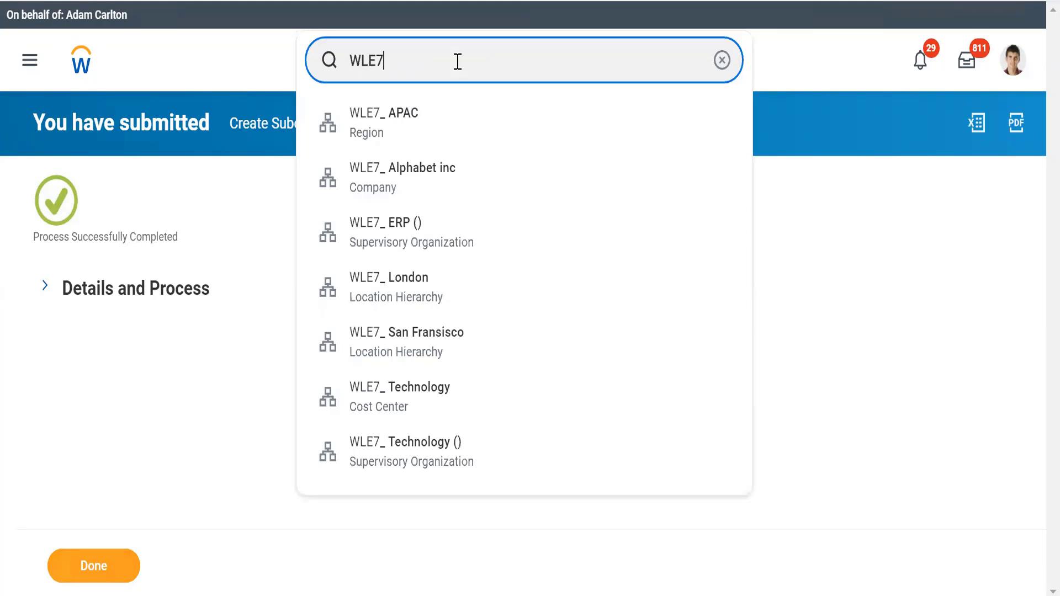
{"action": "left_click", "coordinate": [387, 469]}
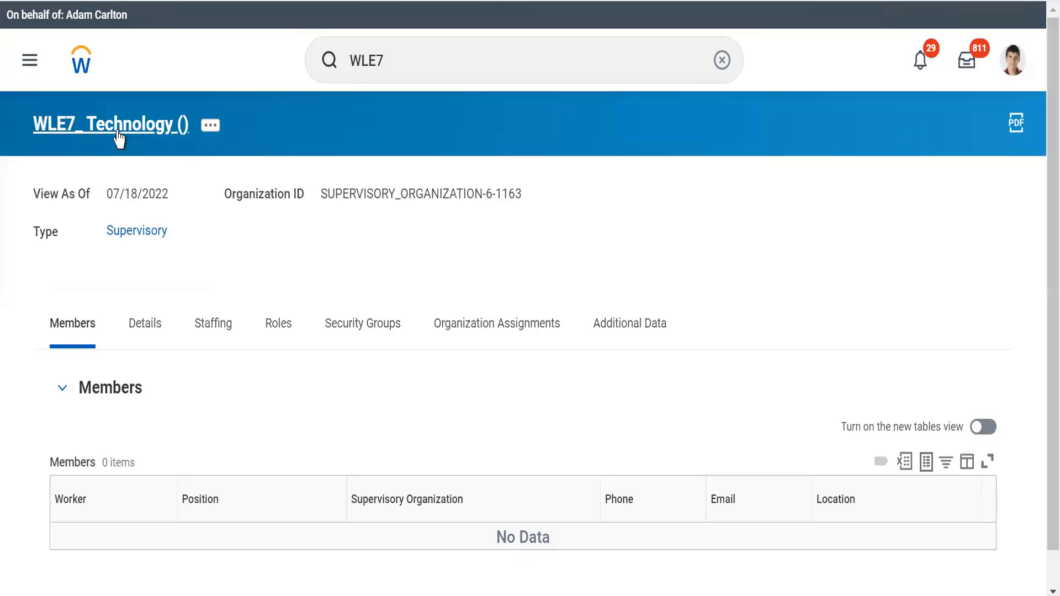
Step: Start another Create Subordinate reorganization task for the WLE7_ Technology organization
{"action": "left_click", "coordinate": [402, 45]}
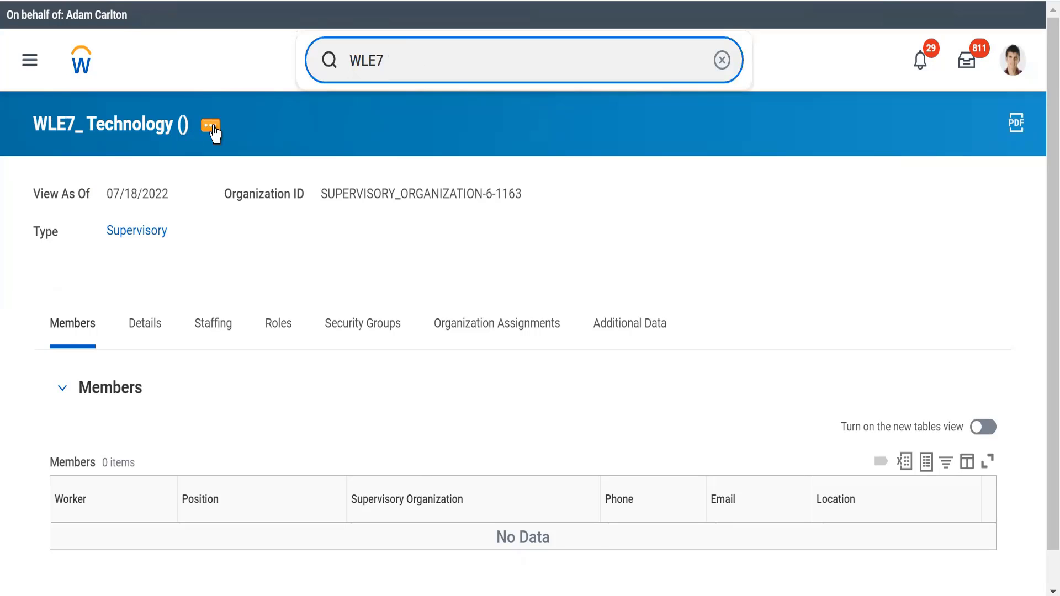
{"action": "left_click", "coordinate": [158, 131]}
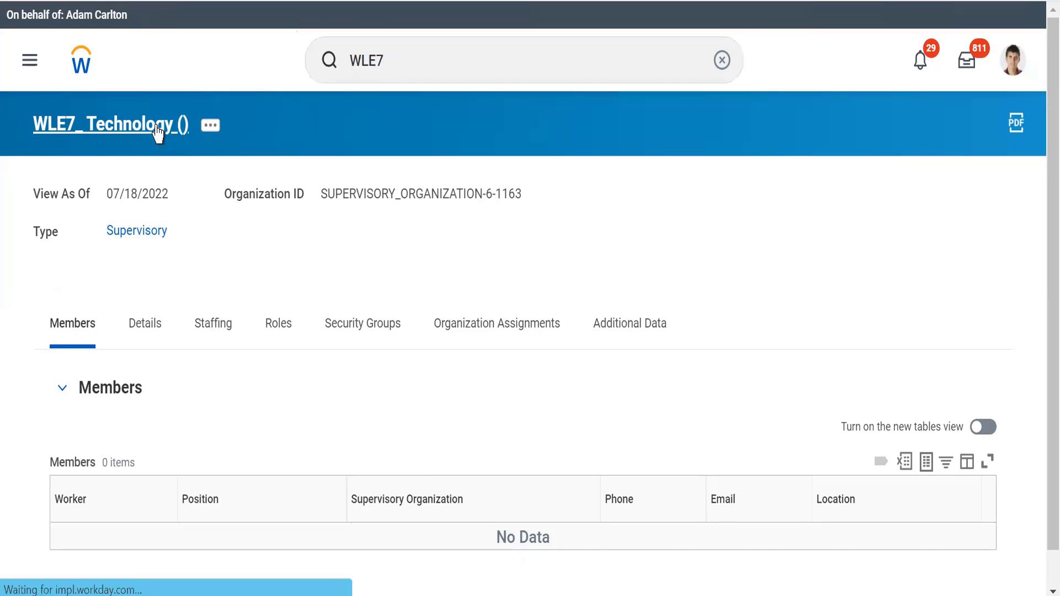
{"action": "left_click", "coordinate": [210, 127]}
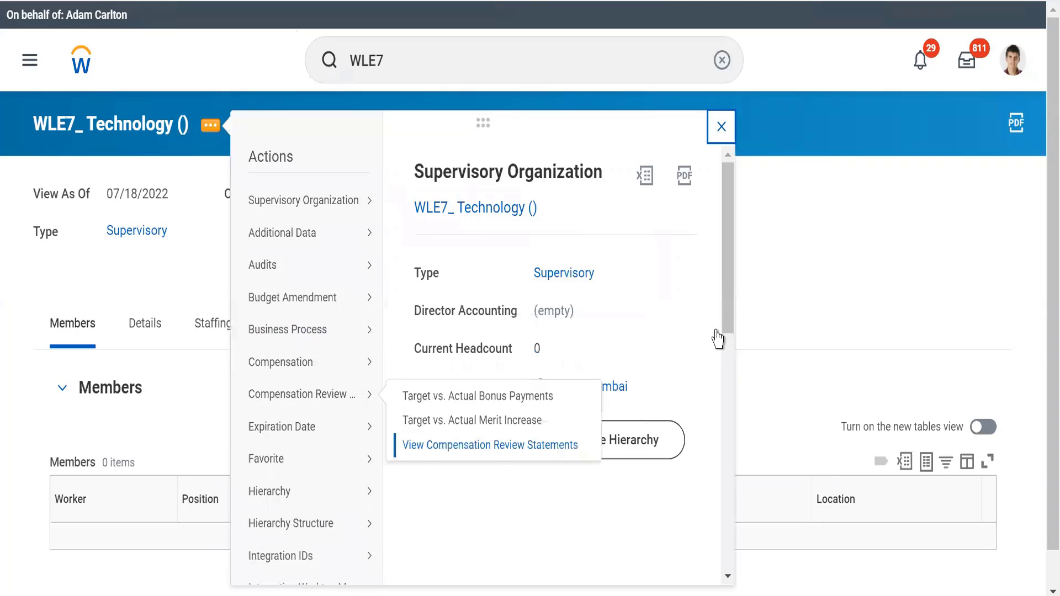
{"action": "left_click_drag", "start_coordinate": [724, 296], "coordinate": [737, 481]}
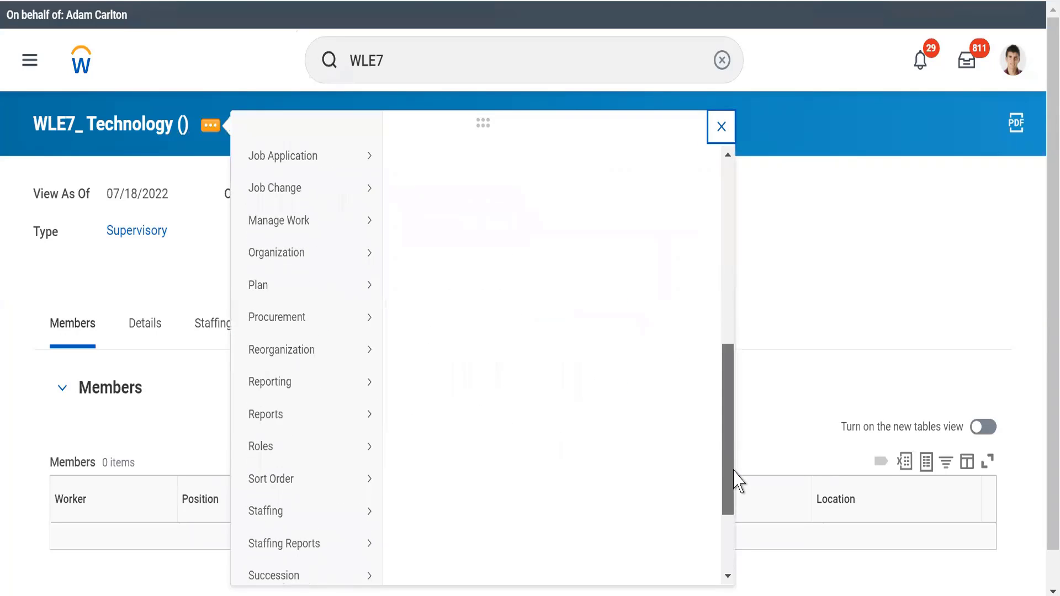
{"action": "mouse_move", "coordinate": [282, 354]}
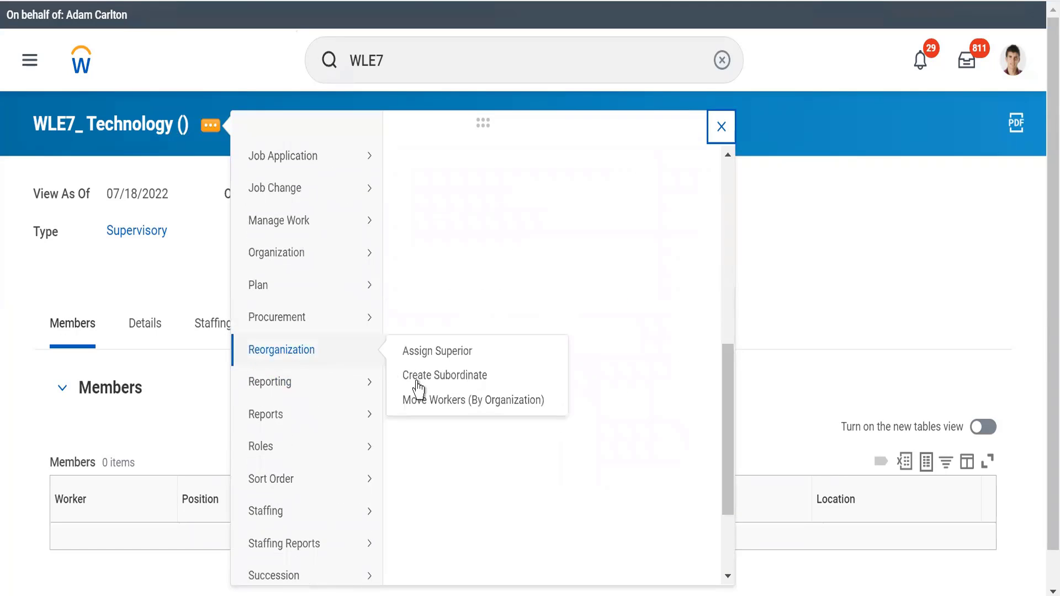
{"action": "left_click", "coordinate": [434, 375]}
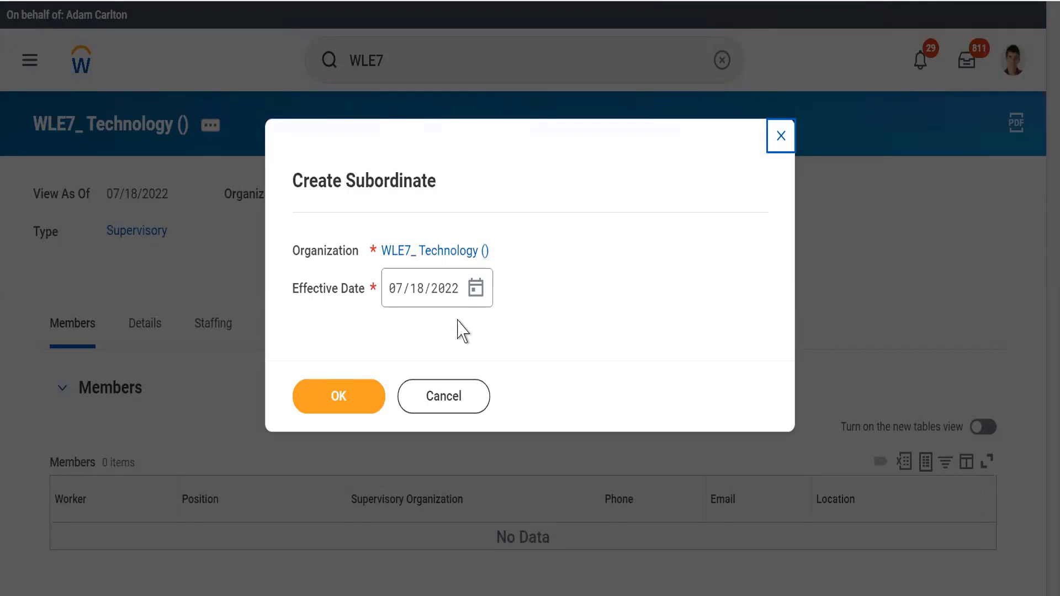
Step: Pick 07/18/2022 as the effective date of the second subordinate organization and continue to its form
{"action": "left_click", "coordinate": [473, 296]}
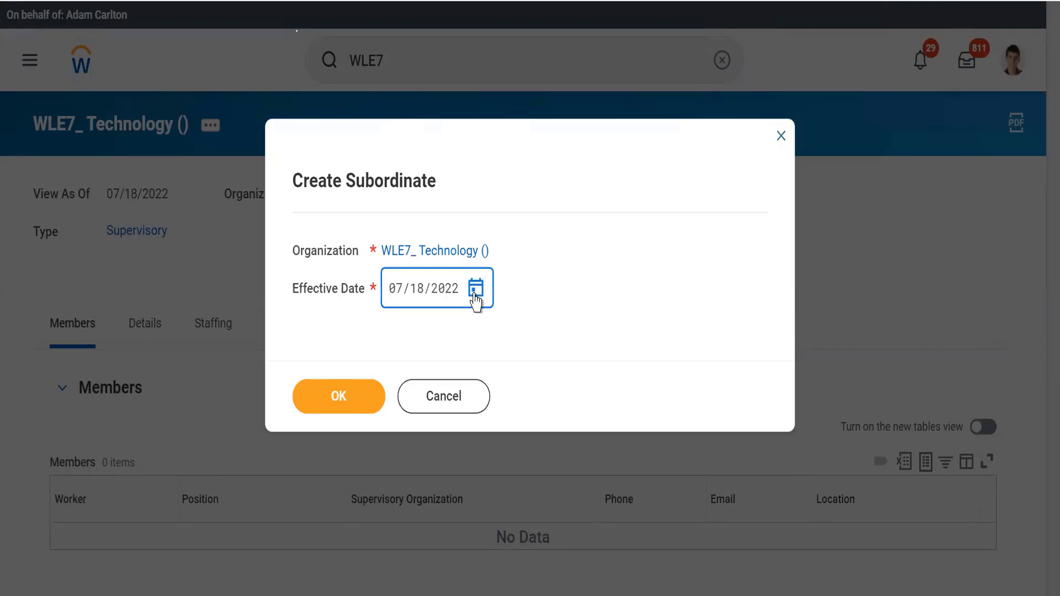
{"action": "left_click", "coordinate": [476, 299]}
{"action": "left_click", "coordinate": [563, 464]}
{"action": "left_click", "coordinate": [326, 398]}
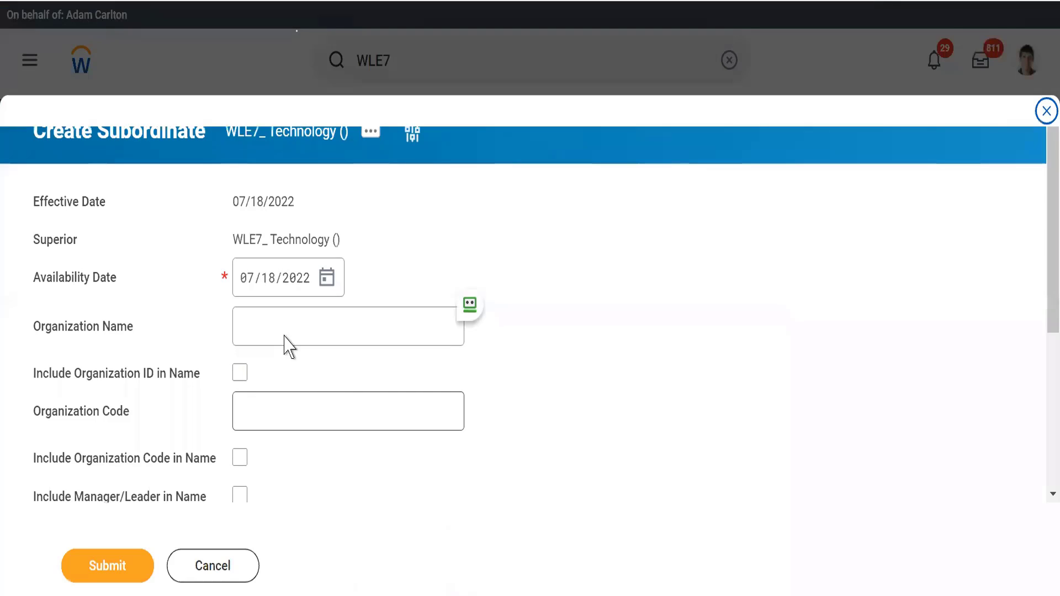
Step: Enter Artificial Inteligence as the name of the second subordinate organization
{"action": "left_click", "coordinate": [268, 319]}
{"action": "type", "text": "A"}
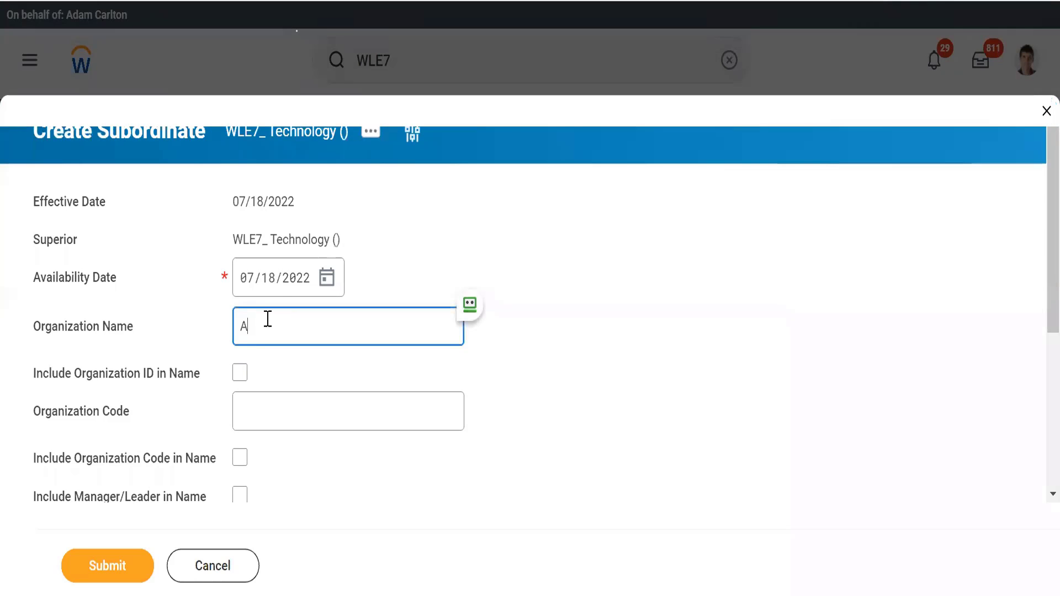
{"action": "type", "text": "rtificial Intell"}
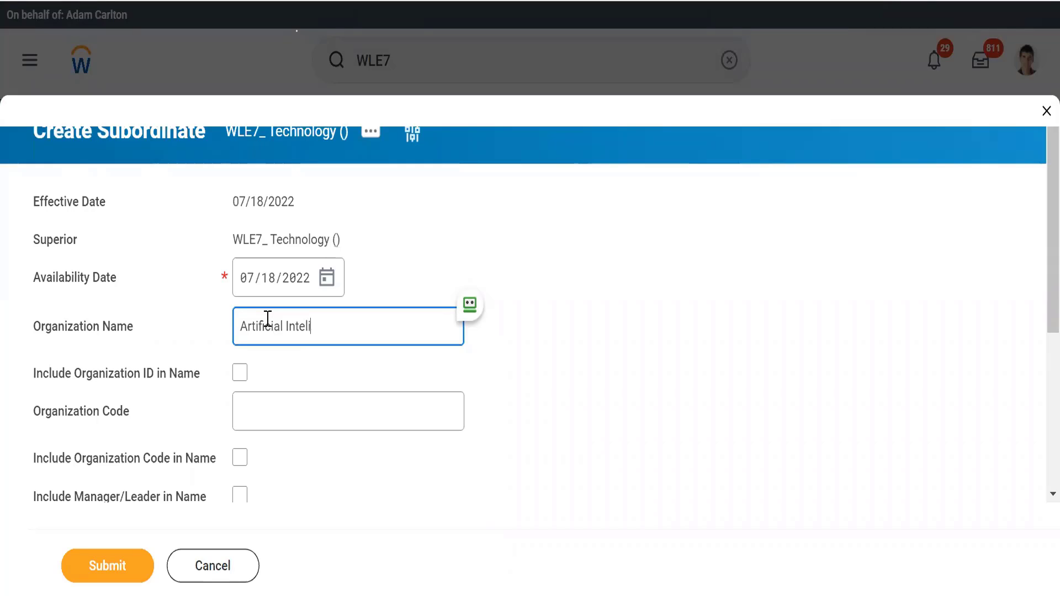
{"action": "type", "text": "gence"}
{"action": "key", "text": "Tab"}
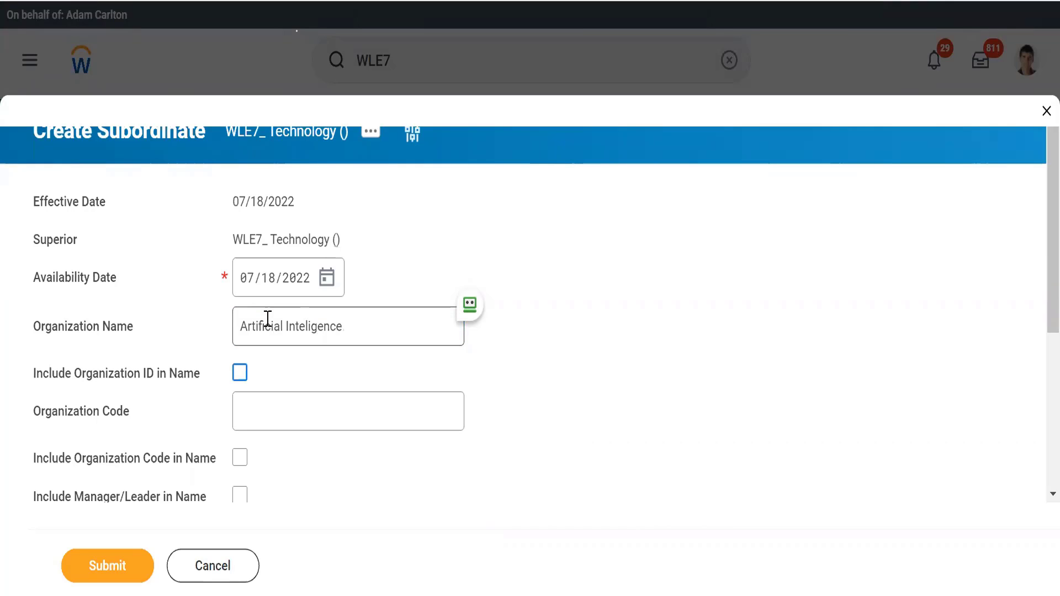
Step: Set the organization code to WLE7_ and include both the organization code and the manager/leader in the name
{"action": "key", "text": "Tab"}
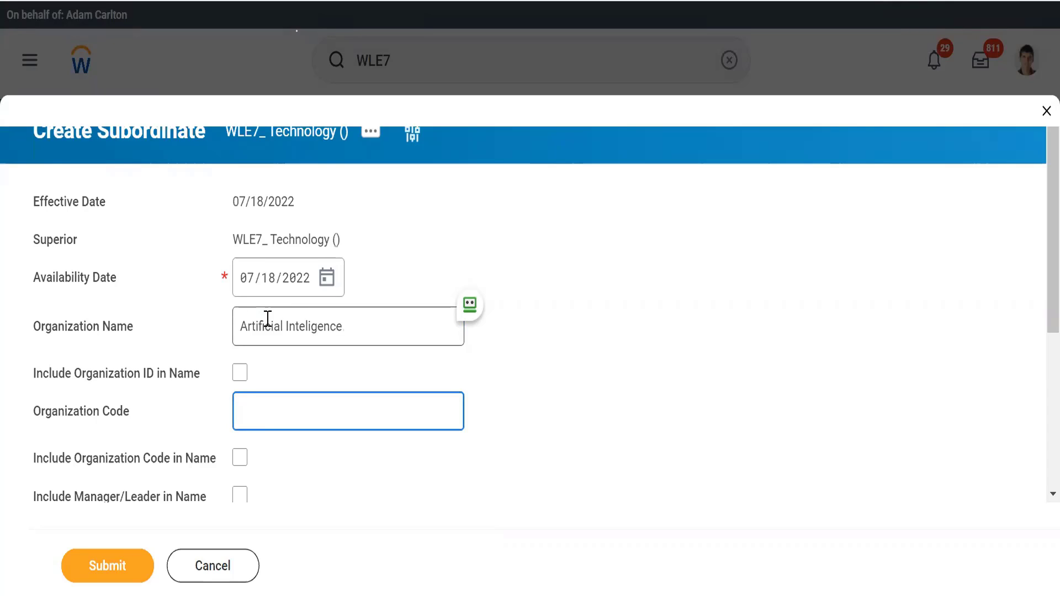
{"action": "type", "text": "WLE7_"}
{"action": "key", "text": "Tab"}
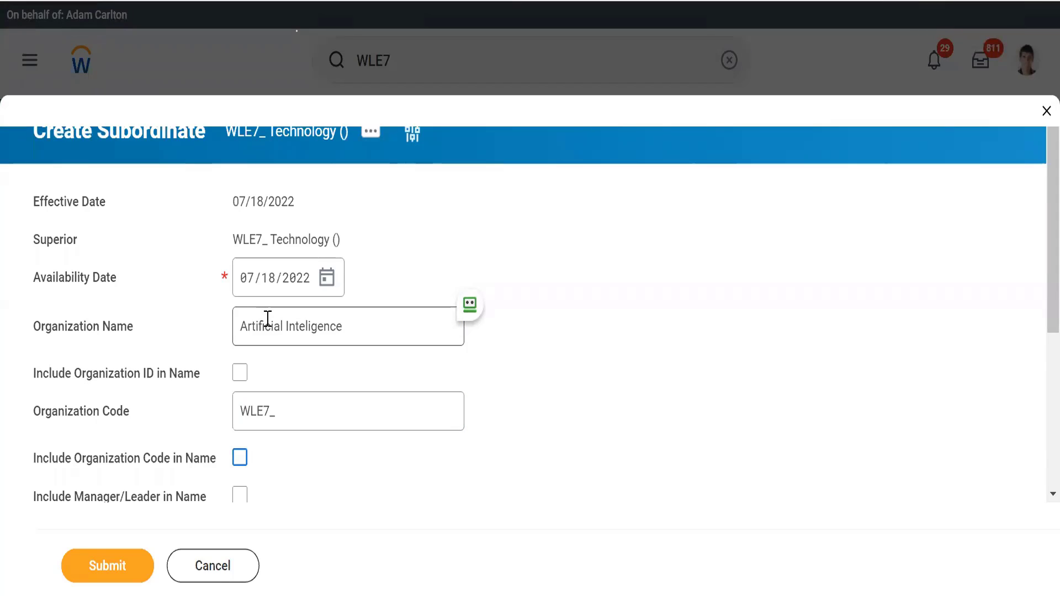
{"action": "key", "text": "space"}
{"action": "key", "text": "Tab"}
{"action": "key", "text": "space"}
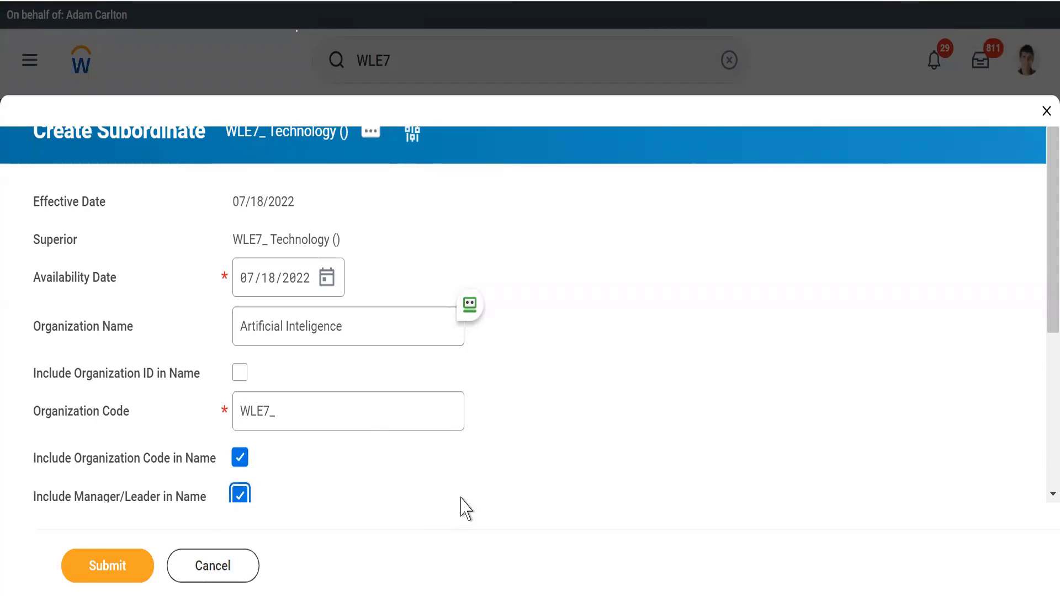
Step: Choose Department as the organization subtype and submit the new subordinate organization
{"action": "left_click", "coordinate": [469, 483]}
{"action": "scroll", "coordinate": [469, 483], "scroll_direction": "down", "scroll_amount": 5}
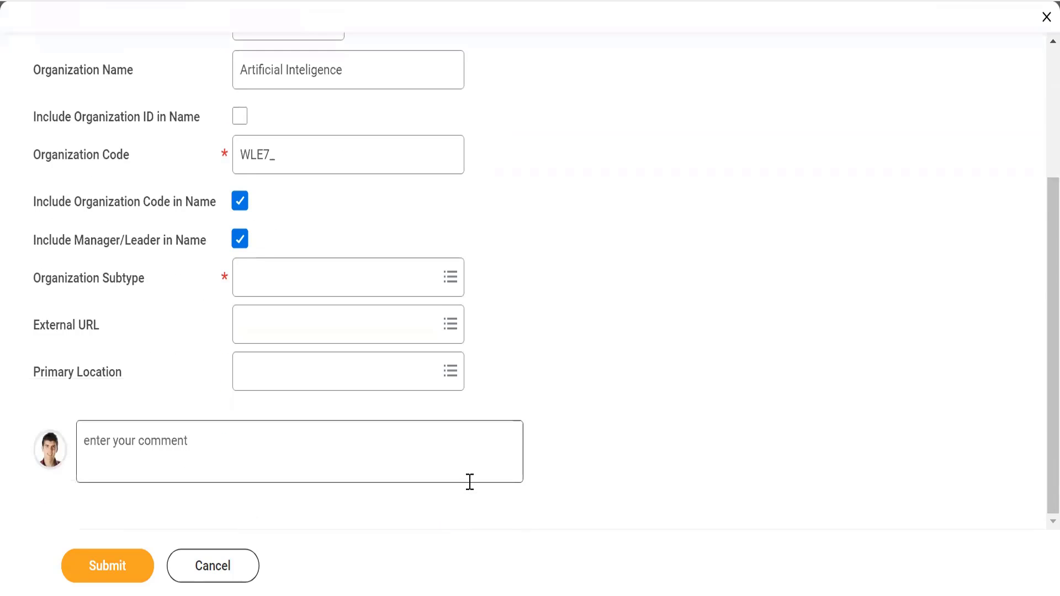
{"action": "left_click", "coordinate": [279, 279]}
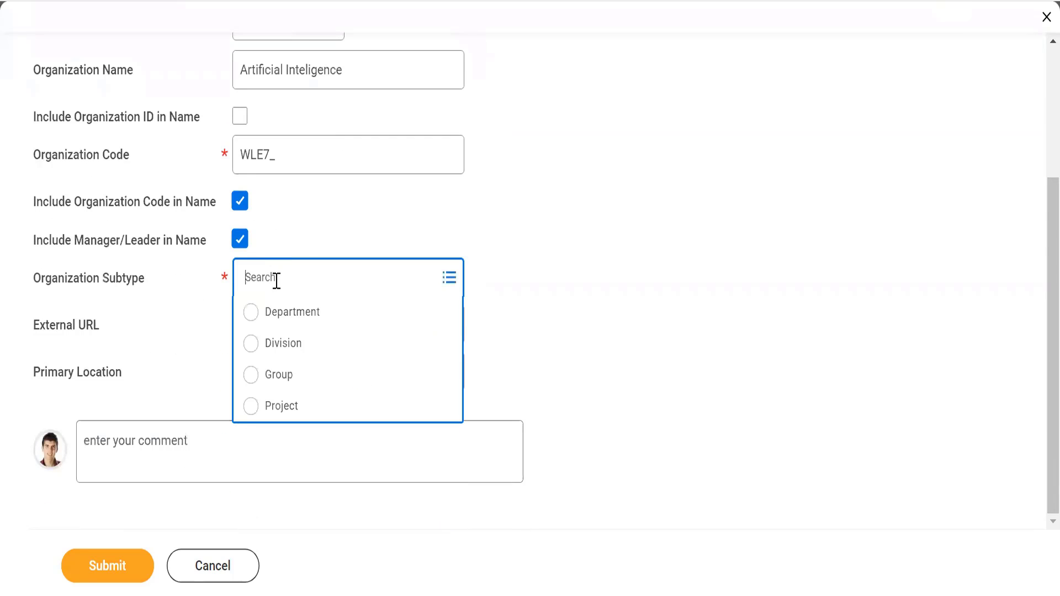
{"action": "left_click", "coordinate": [252, 313]}
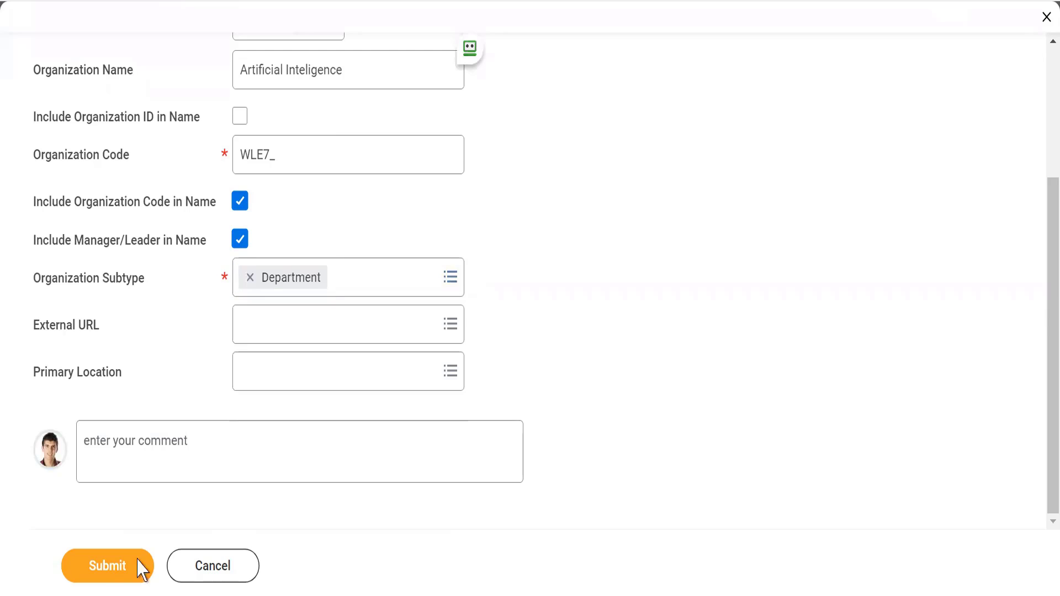
{"action": "left_click", "coordinate": [108, 574]}
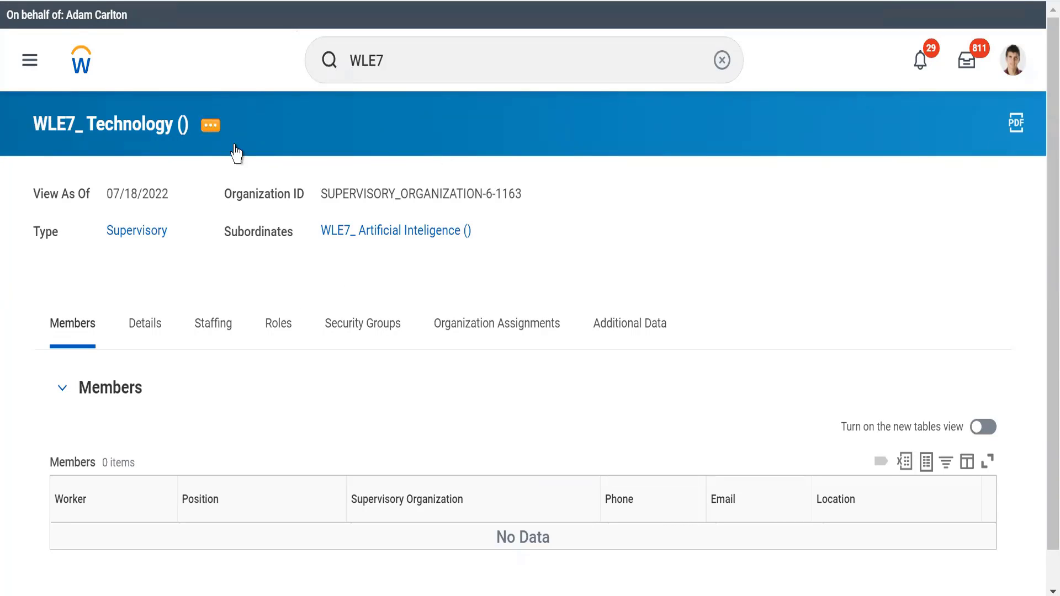
Step: Open the WLE7_ Artificial Inteligence organization and review its staffing model, details and the source of its primary location
{"action": "left_click", "coordinate": [343, 235]}
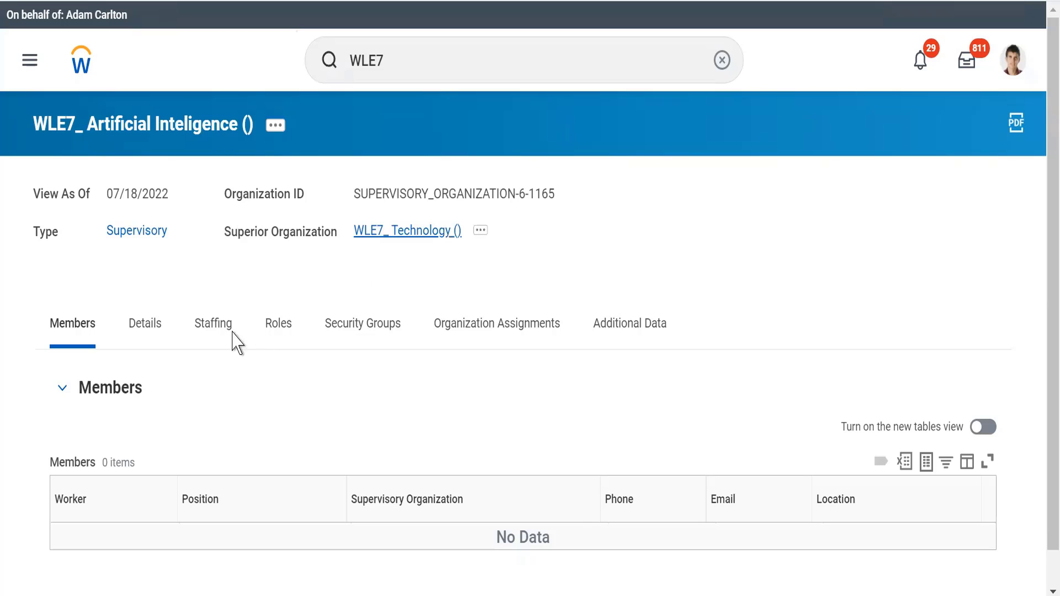
{"action": "left_click", "coordinate": [210, 330]}
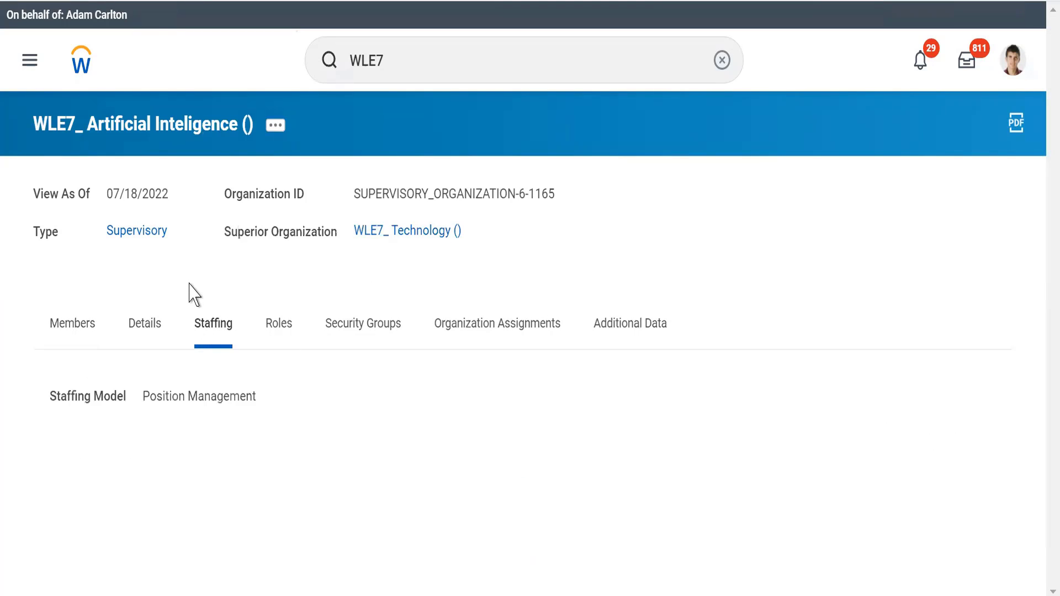
{"action": "left_click", "coordinate": [147, 330]}
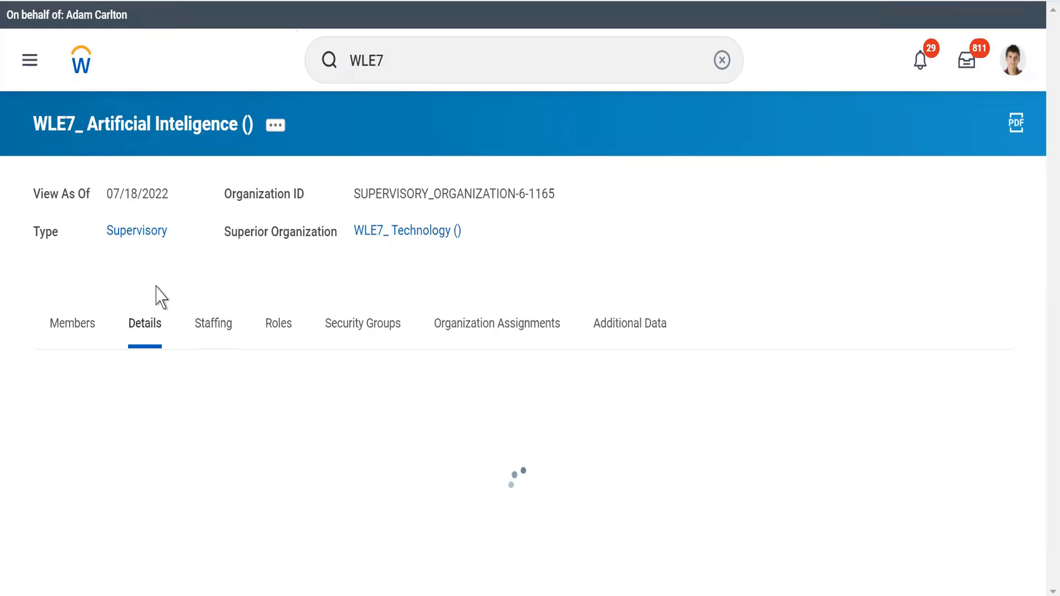
{"action": "scroll", "coordinate": [156, 293], "scroll_direction": "down", "scroll_amount": 2}
{"action": "scroll", "coordinate": [158, 295], "scroll_direction": "down", "scroll_amount": 3}
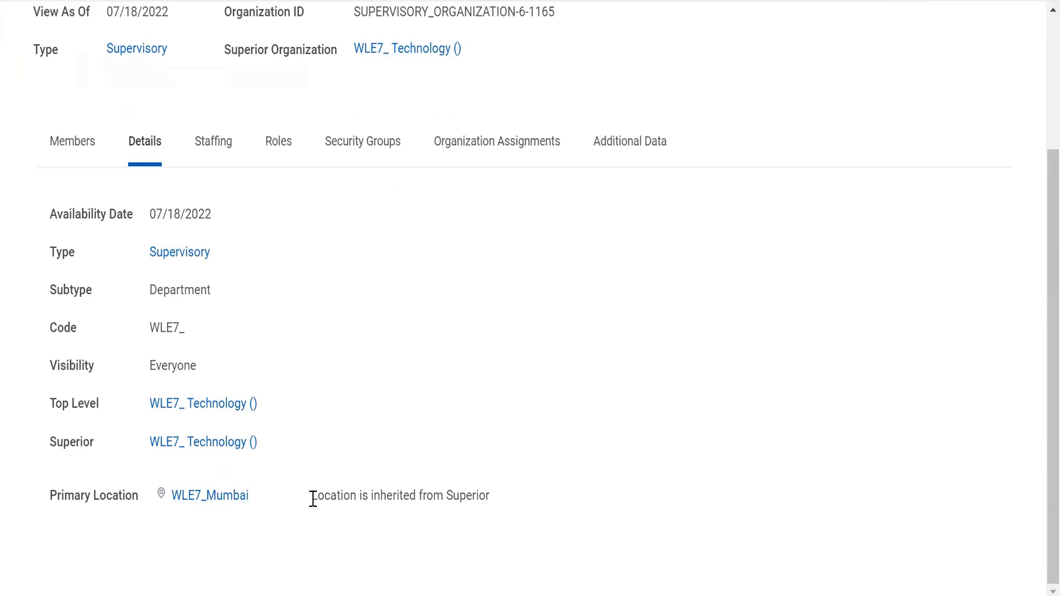
{"action": "left_click_drag", "start_coordinate": [311, 495], "coordinate": [530, 487]}
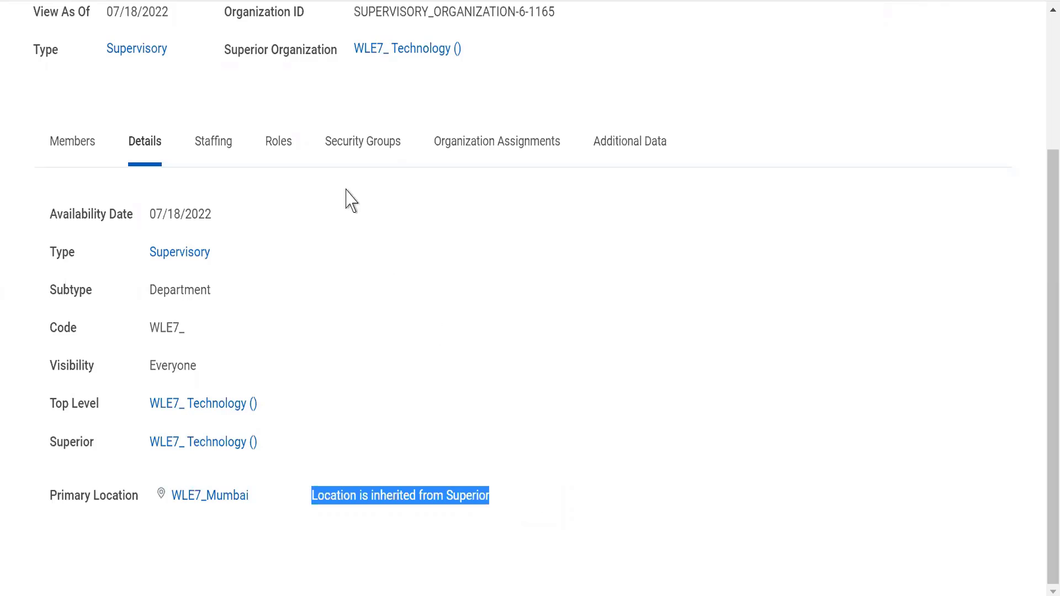
Step: Recheck the staffing model of WLE7_ Artificial Inteligence and look through its roles and security groups
{"action": "left_click", "coordinate": [283, 152]}
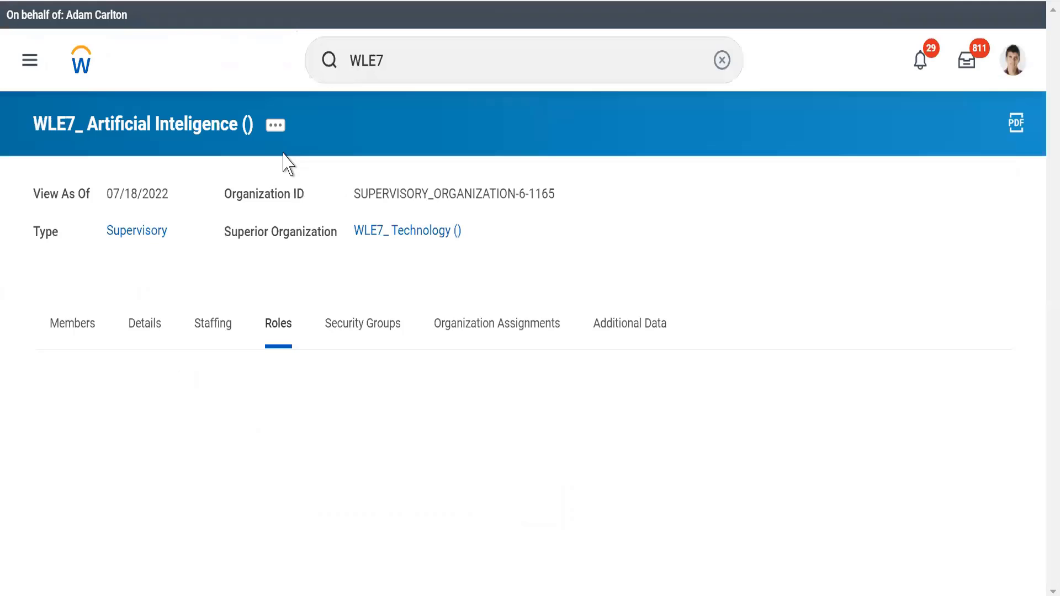
{"action": "left_click", "coordinate": [213, 319]}
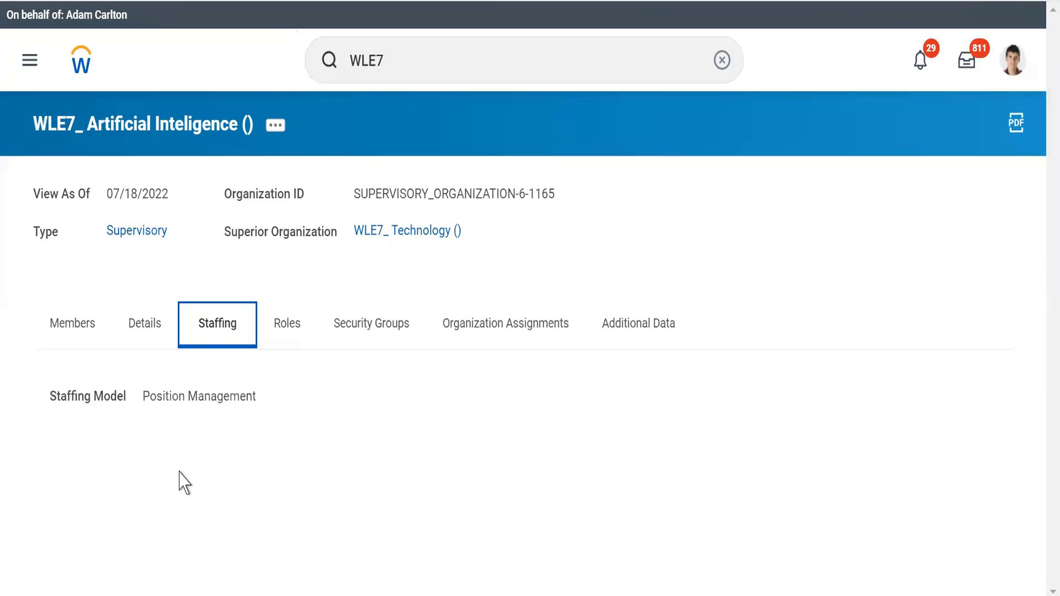
{"action": "triple_click", "coordinate": [173, 397]}
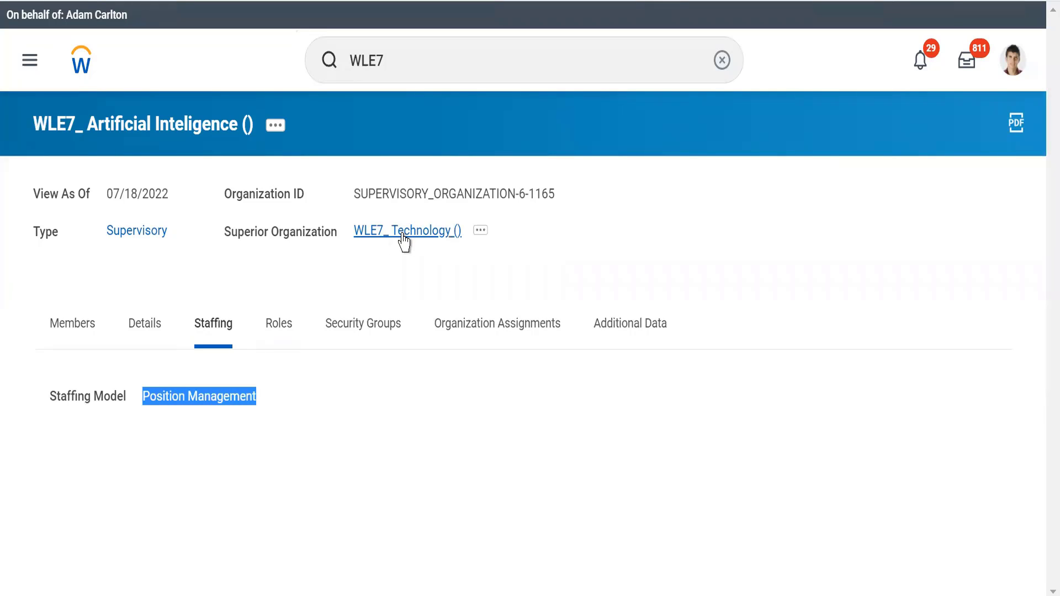
{"action": "left_click", "coordinate": [288, 341]}
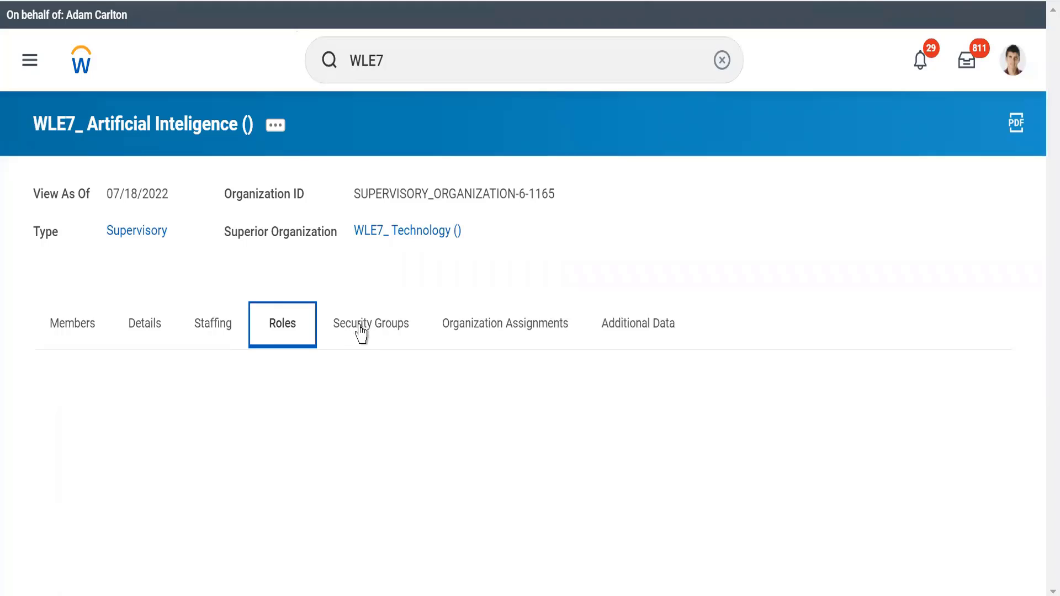
{"action": "left_click", "coordinate": [360, 335]}
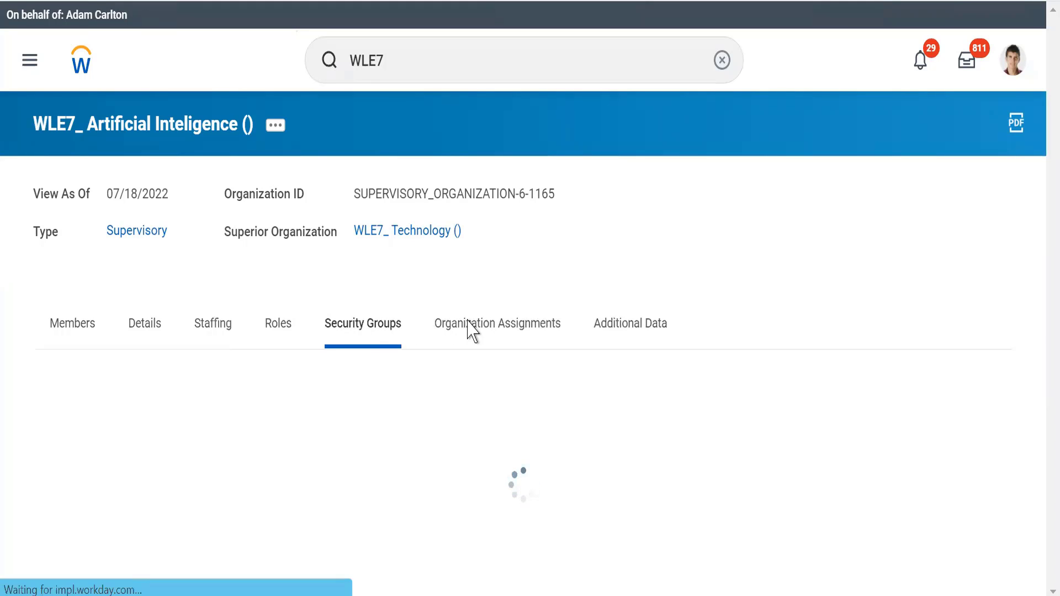
Step: Examine the organization assignments of WLE7_ Artificial Inteligence and whether they are inherited from the superior
{"action": "left_click", "coordinate": [473, 325]}
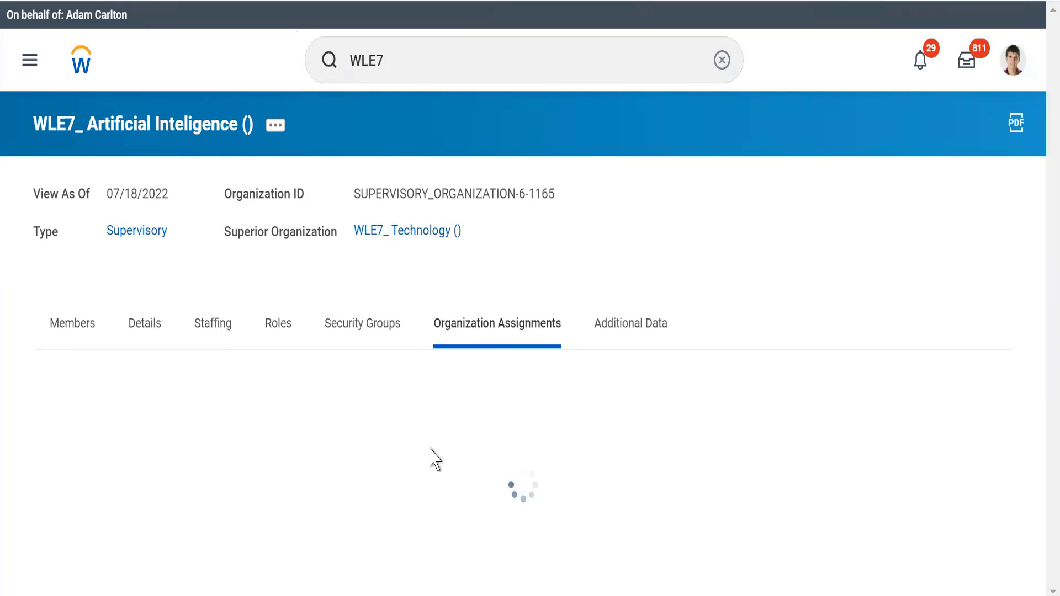
{"action": "left_click_drag", "start_coordinate": [181, 399], "coordinate": [230, 401]}
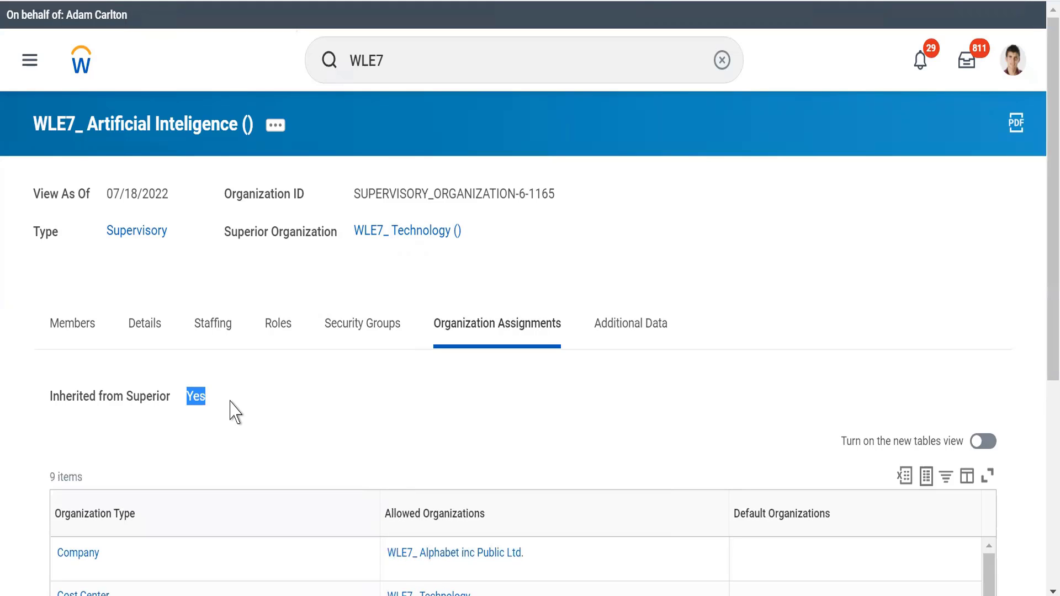
{"action": "scroll", "coordinate": [231, 411], "scroll_direction": "down", "scroll_amount": 3}
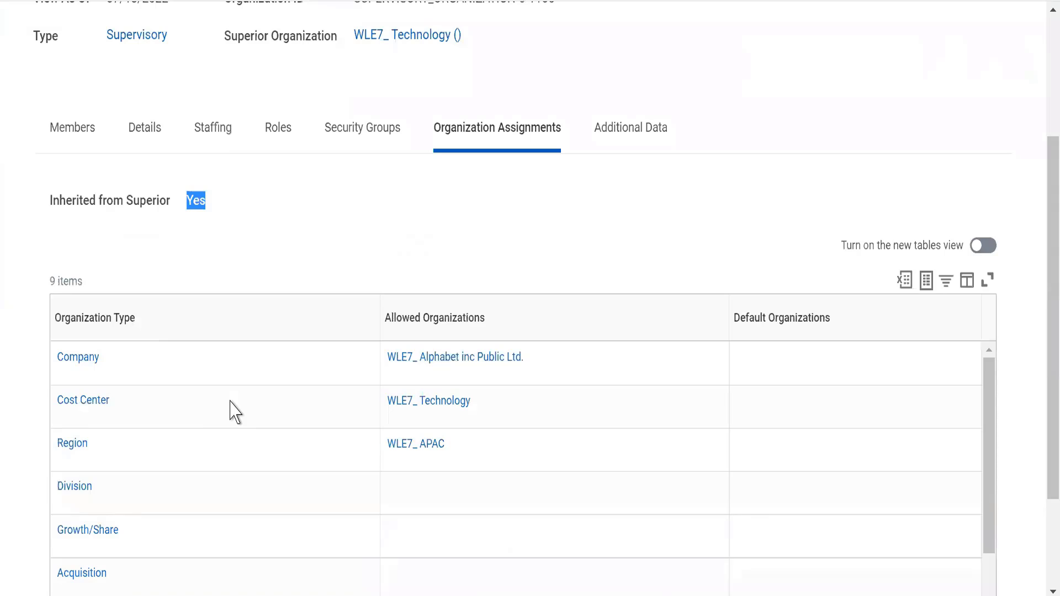
{"action": "scroll", "coordinate": [231, 412], "scroll_direction": "up", "scroll_amount": 2}
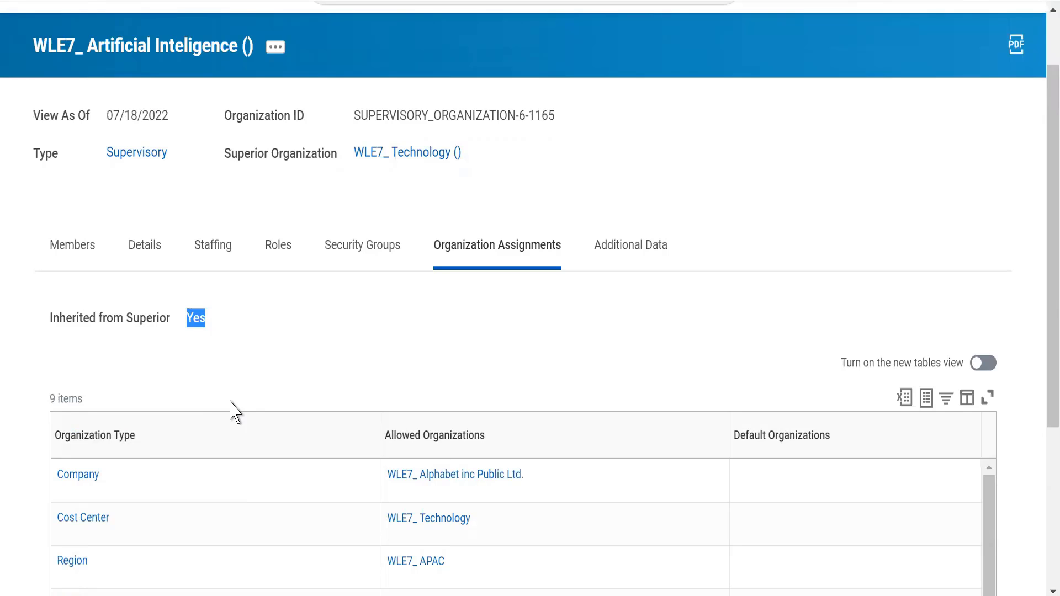
{"action": "scroll", "coordinate": [235, 411], "scroll_direction": "up", "scroll_amount": 2}
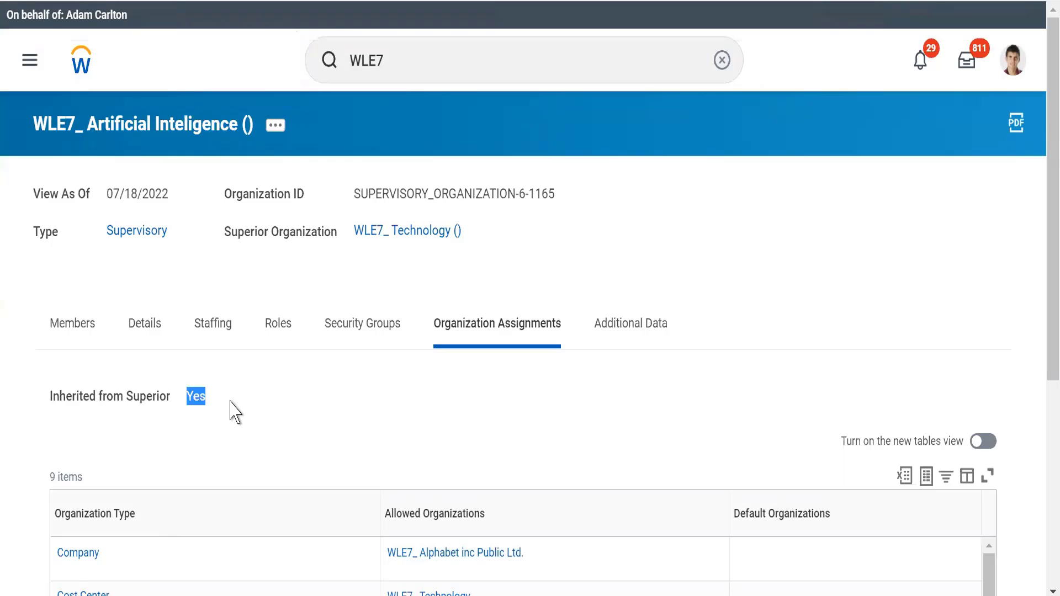
{"action": "left_click", "coordinate": [357, 397]}
Step: Start the Edit Primary Location task for WLE7_ Artificial Inteligence with 07/18/2022 as the effective date
{"action": "left_click", "coordinate": [273, 133]}
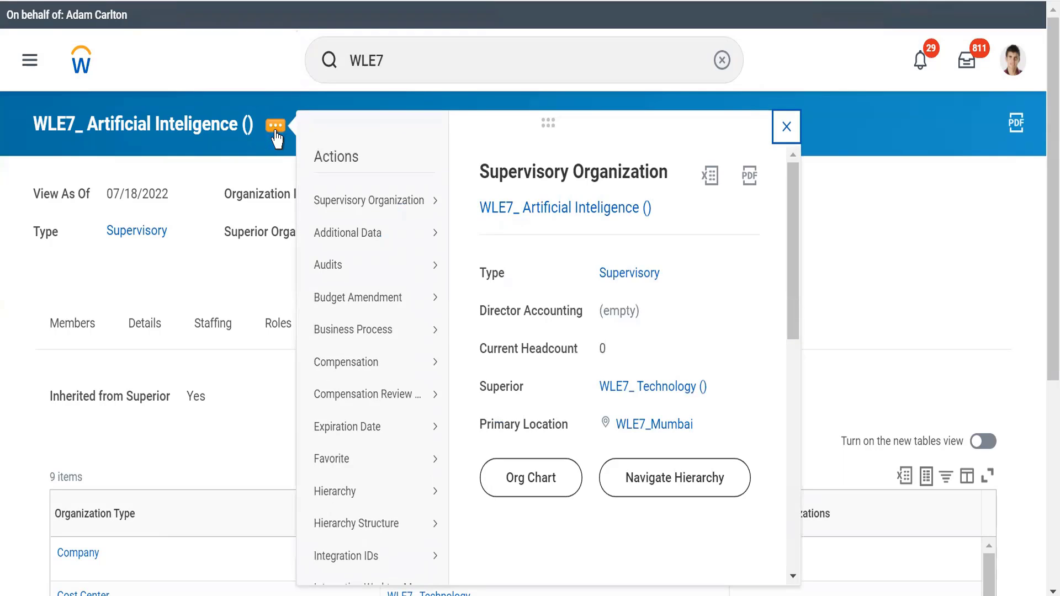
{"action": "mouse_move", "coordinate": [353, 204]}
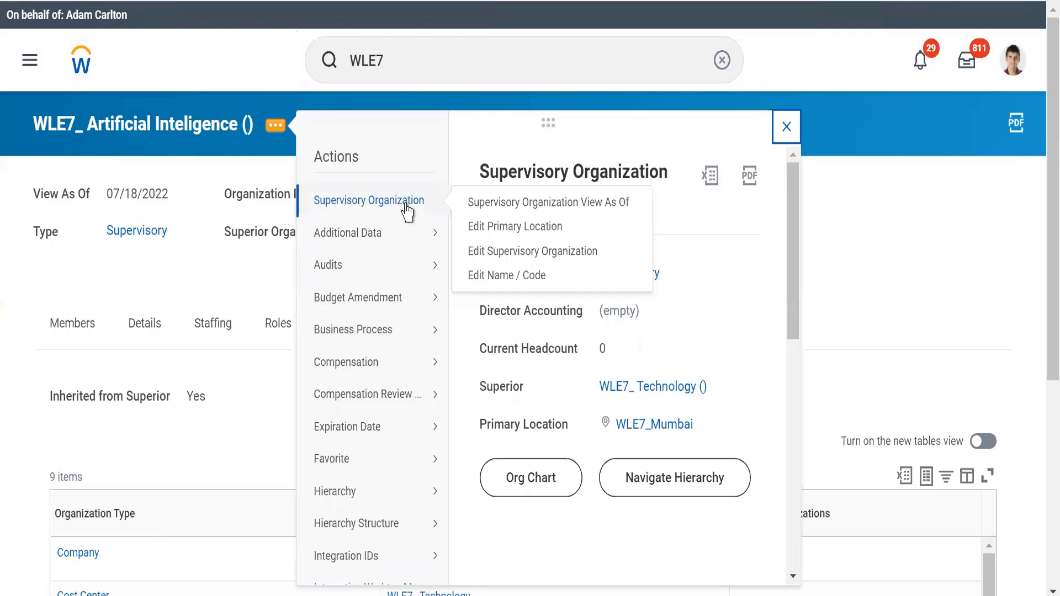
{"action": "left_click", "coordinate": [484, 230]}
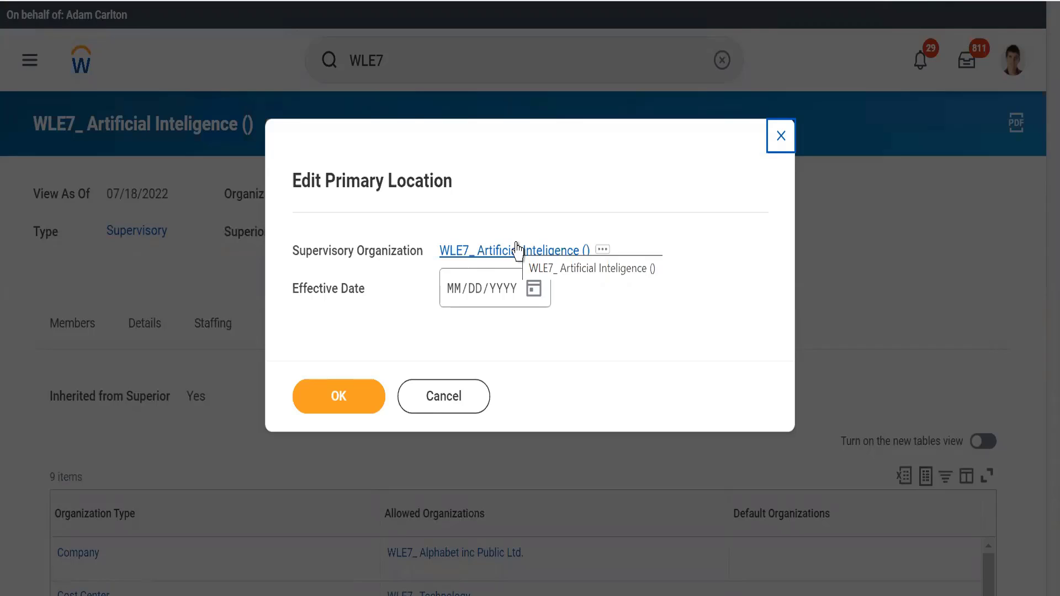
{"action": "left_click", "coordinate": [532, 301]}
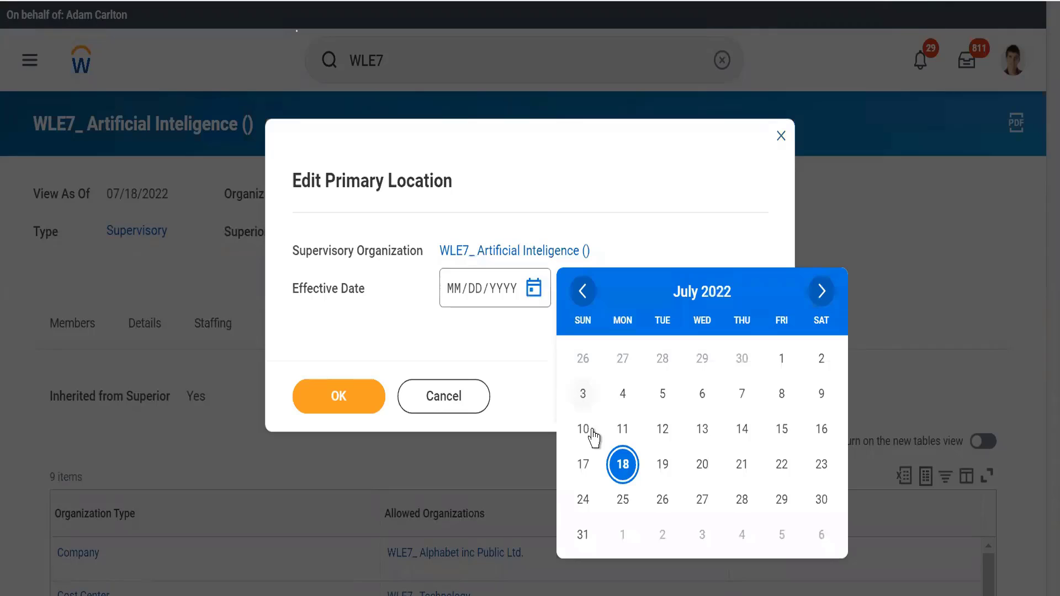
{"action": "left_click", "coordinate": [612, 467]}
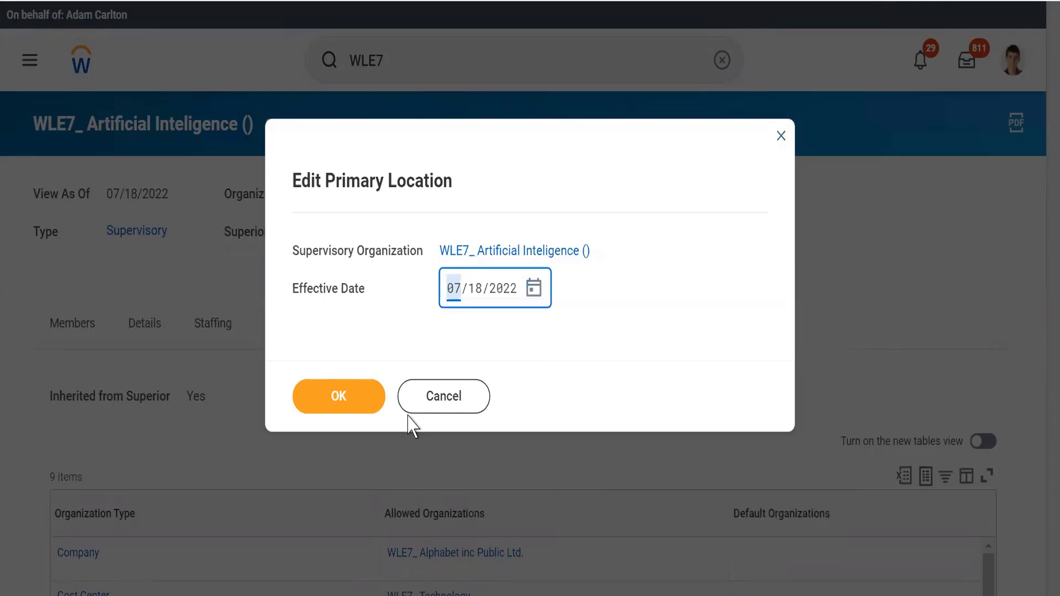
{"action": "left_click", "coordinate": [340, 400]}
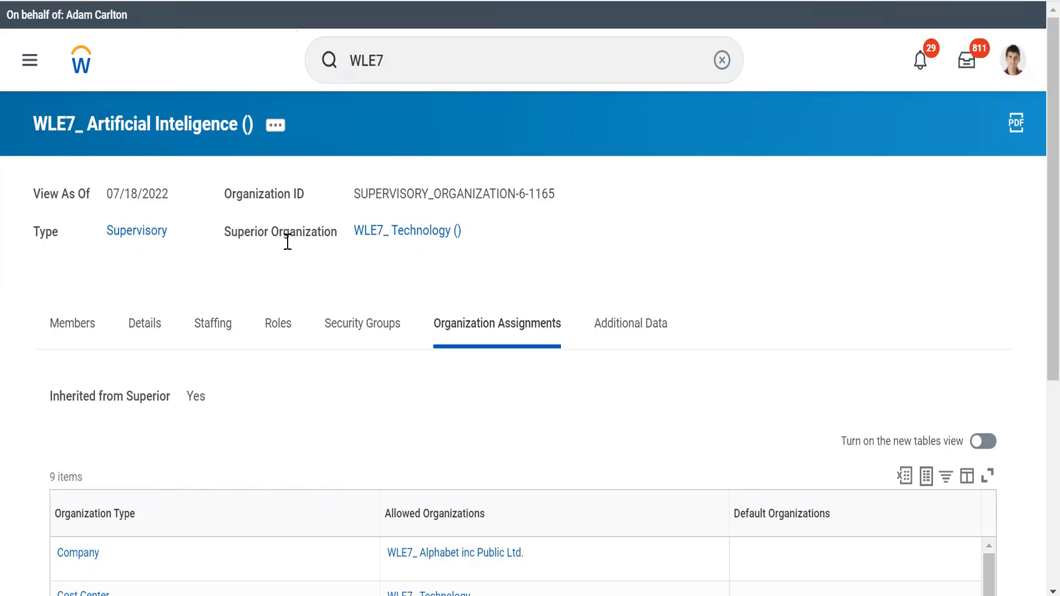
Step: Open WLE7_ Artificial Inteligence in Edit Supervisory Organization and go to its editable organization assignments
{"action": "left_click", "coordinate": [279, 129]}
{"action": "mouse_move", "coordinate": [427, 212]}
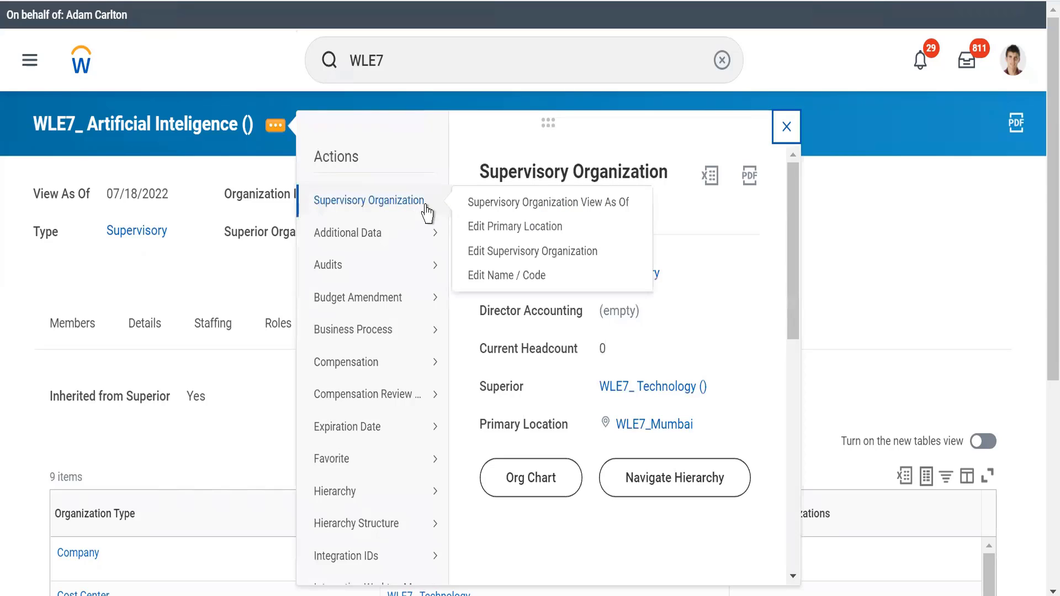
{"action": "left_click", "coordinate": [488, 255]}
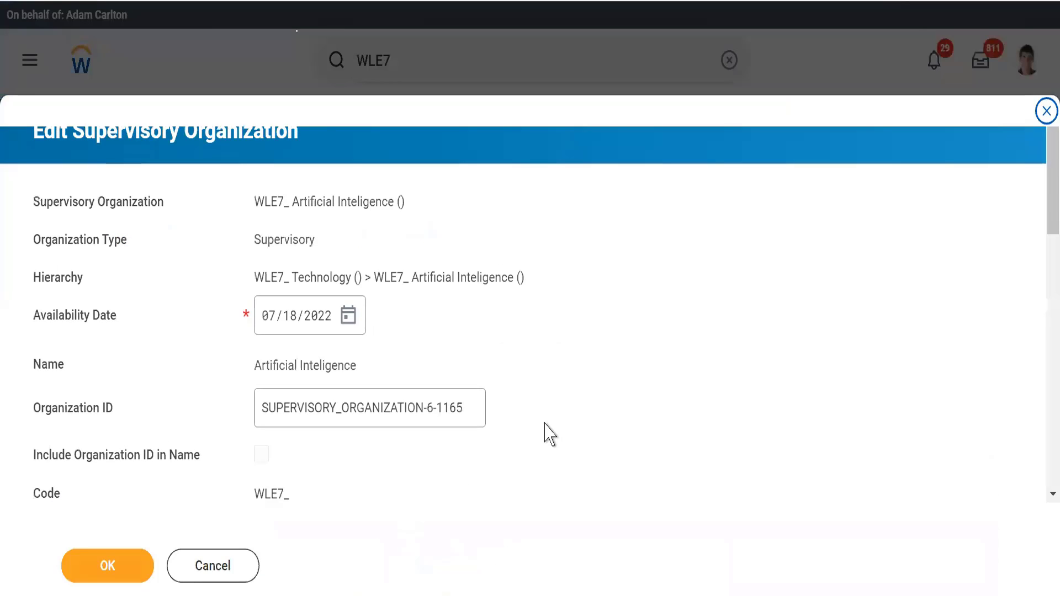
{"action": "scroll", "coordinate": [572, 374], "scroll_direction": "down", "scroll_amount": 4}
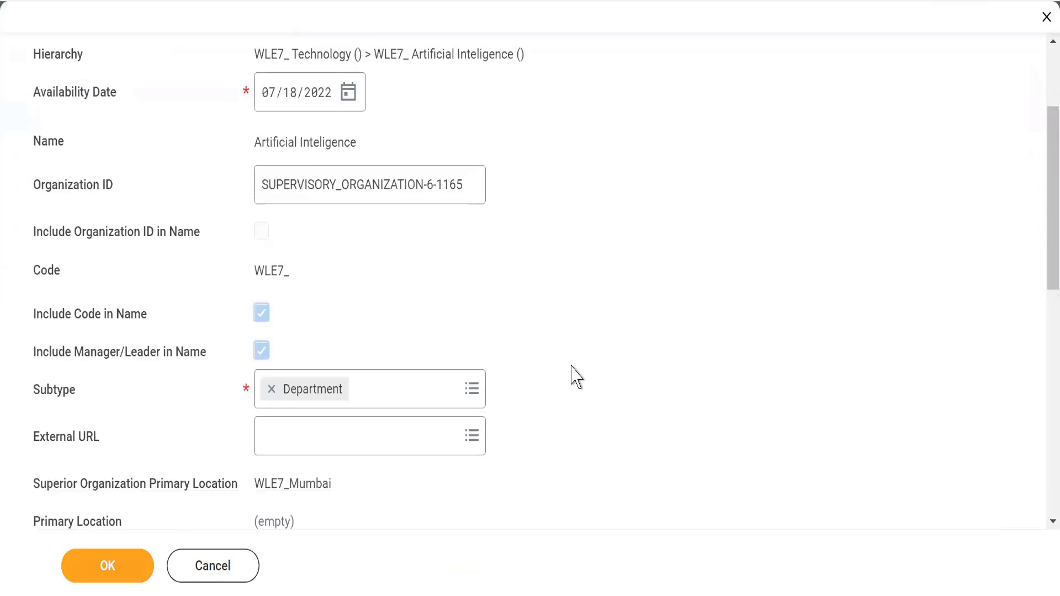
{"action": "scroll", "coordinate": [573, 374], "scroll_direction": "down", "scroll_amount": 6}
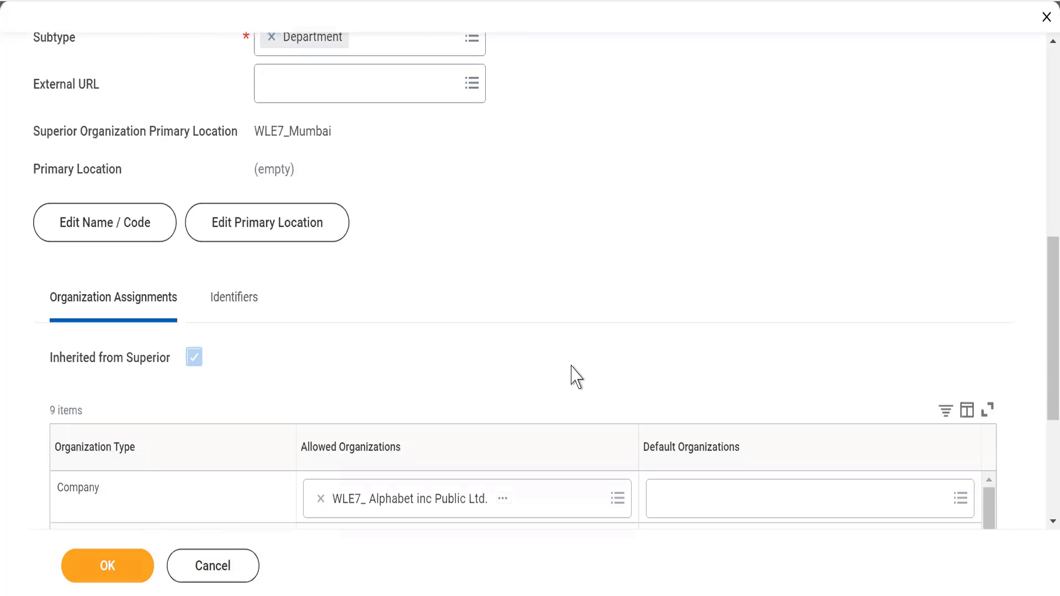
{"action": "left_click", "coordinate": [121, 221]}
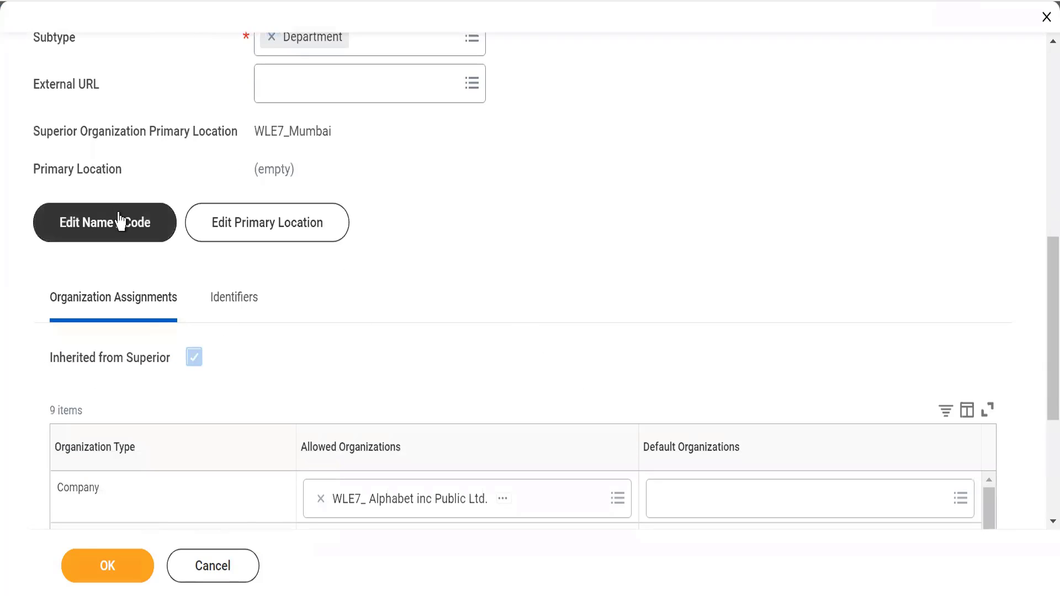
{"action": "left_click", "coordinate": [252, 243]}
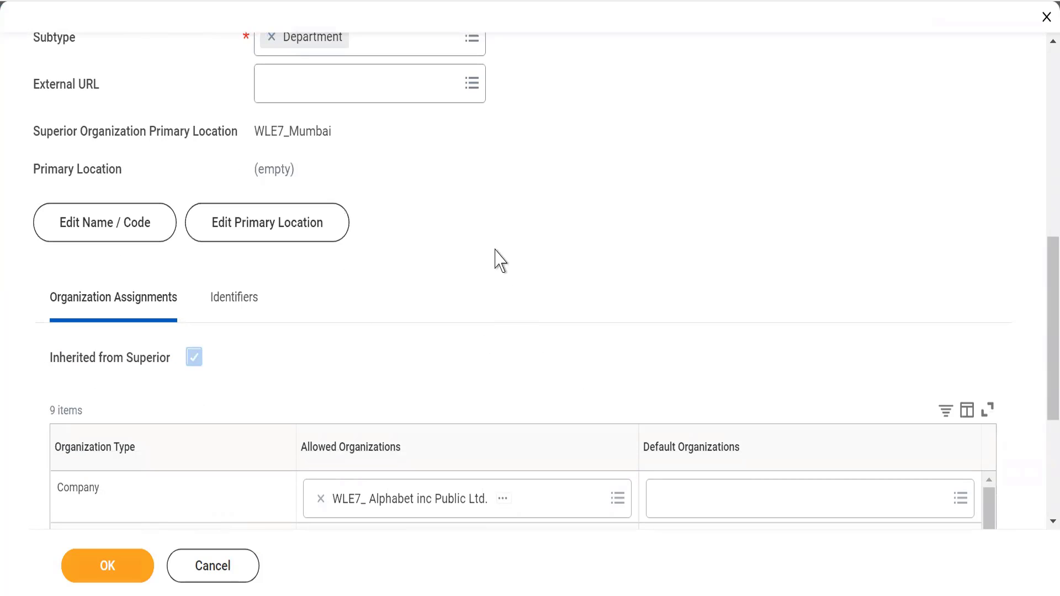
{"action": "scroll", "coordinate": [496, 259], "scroll_direction": "down", "scroll_amount": 3}
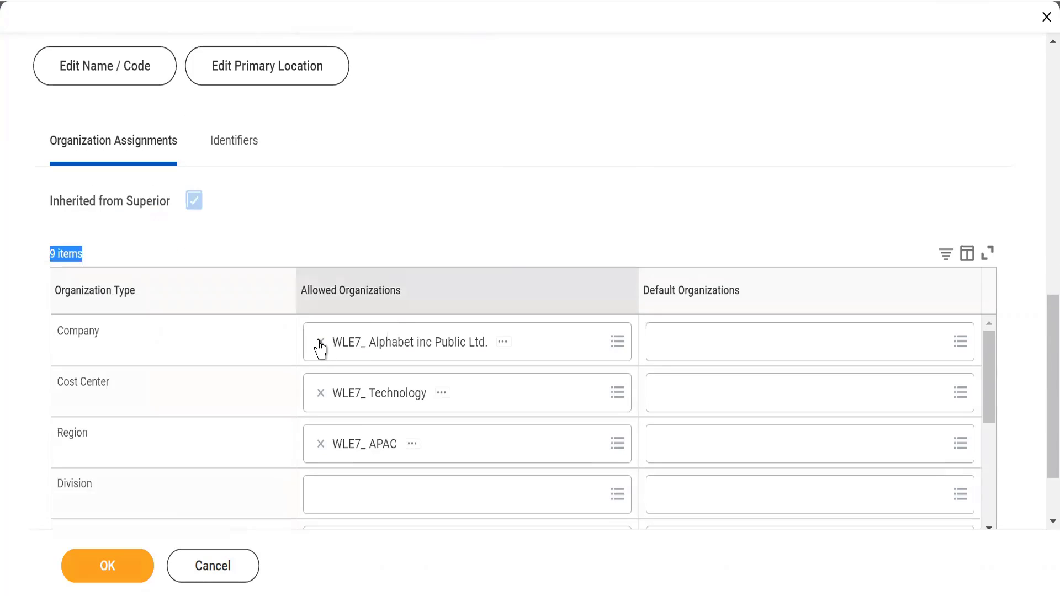
Step: Replace the allowed Company of WLE7_ Artificial Inteligence with WLE7_ Alphabet inc and save the organization assignments
{"action": "left_click", "coordinate": [321, 342]}
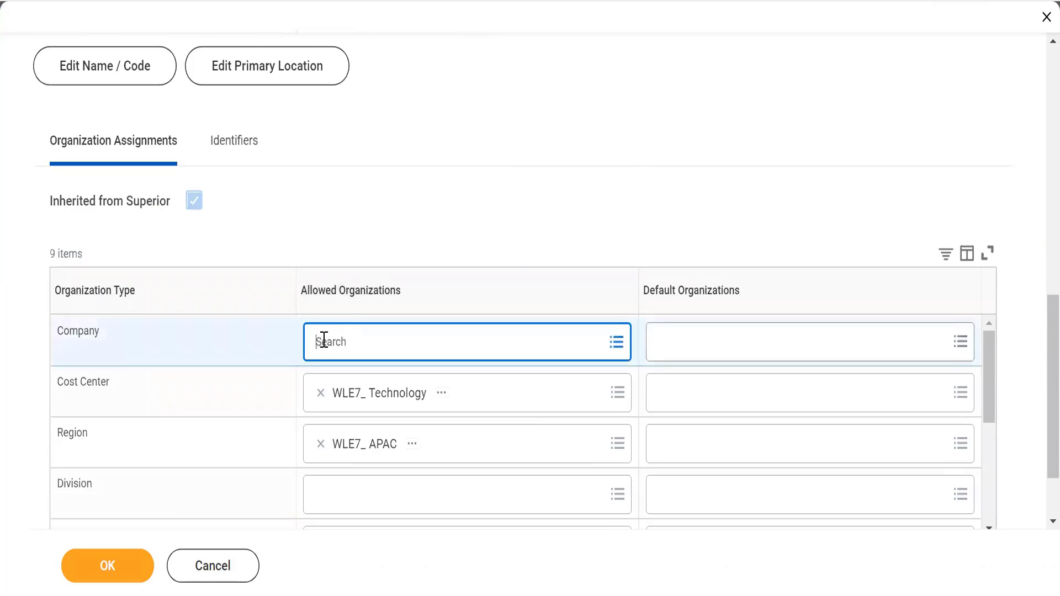
{"action": "type", "text": "WL"}
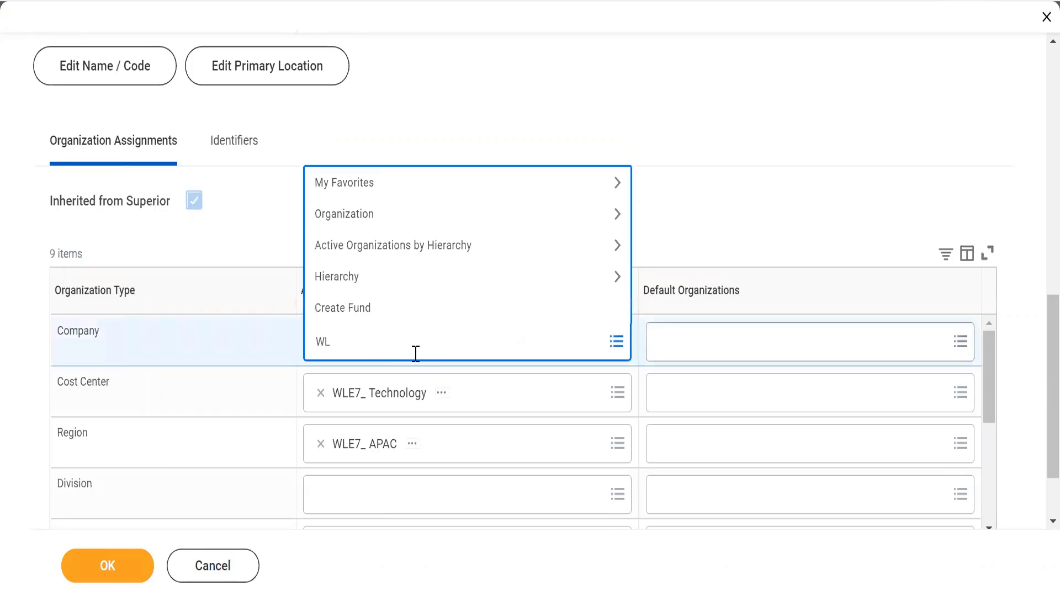
{"action": "type", "text": "E7_"}
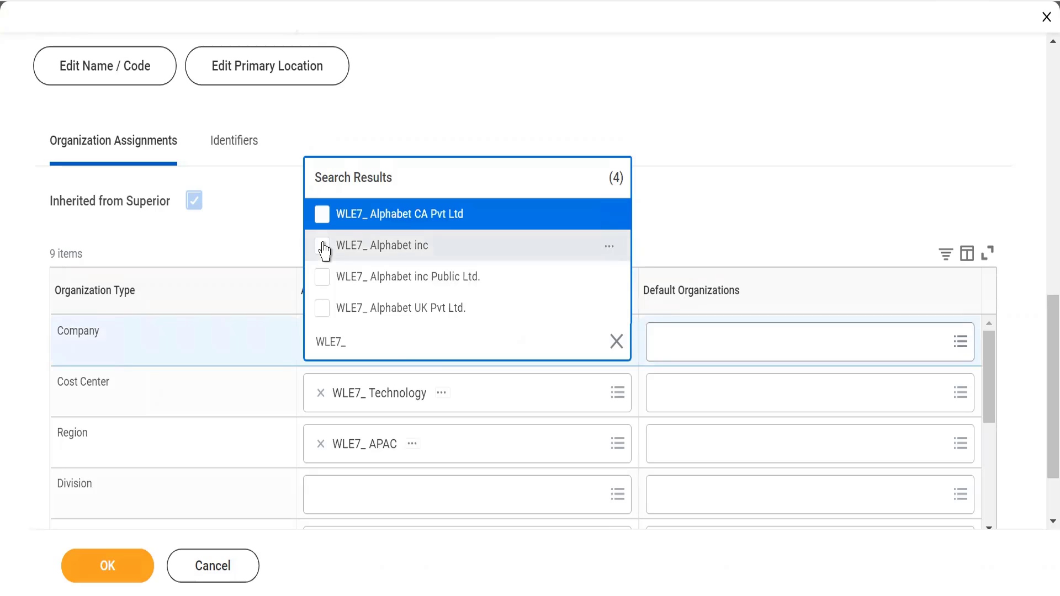
{"action": "left_click", "coordinate": [323, 246]}
{"action": "left_click", "coordinate": [557, 107]}
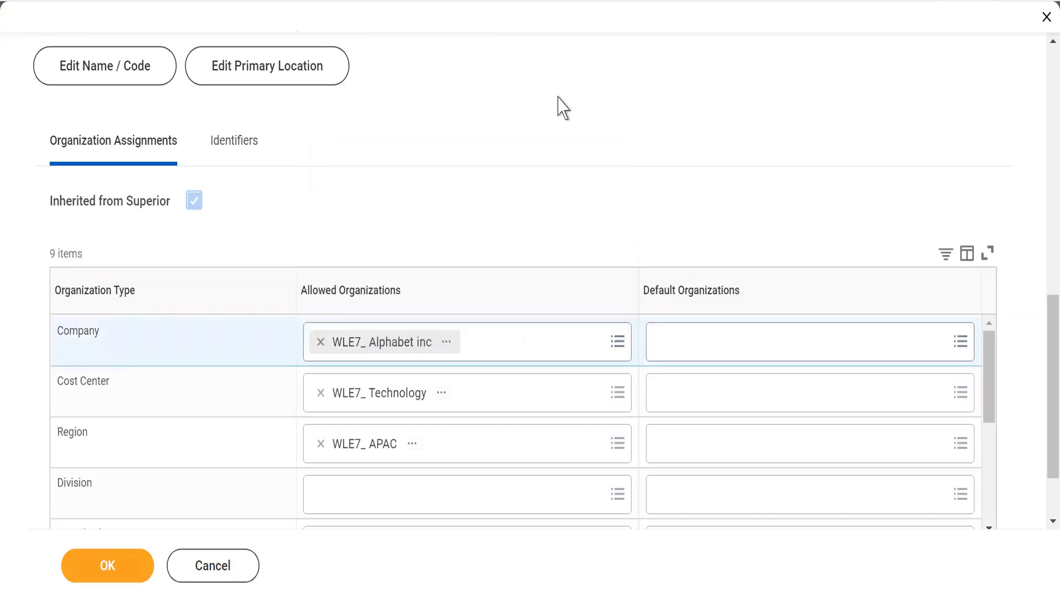
{"action": "left_click", "coordinate": [109, 566]}
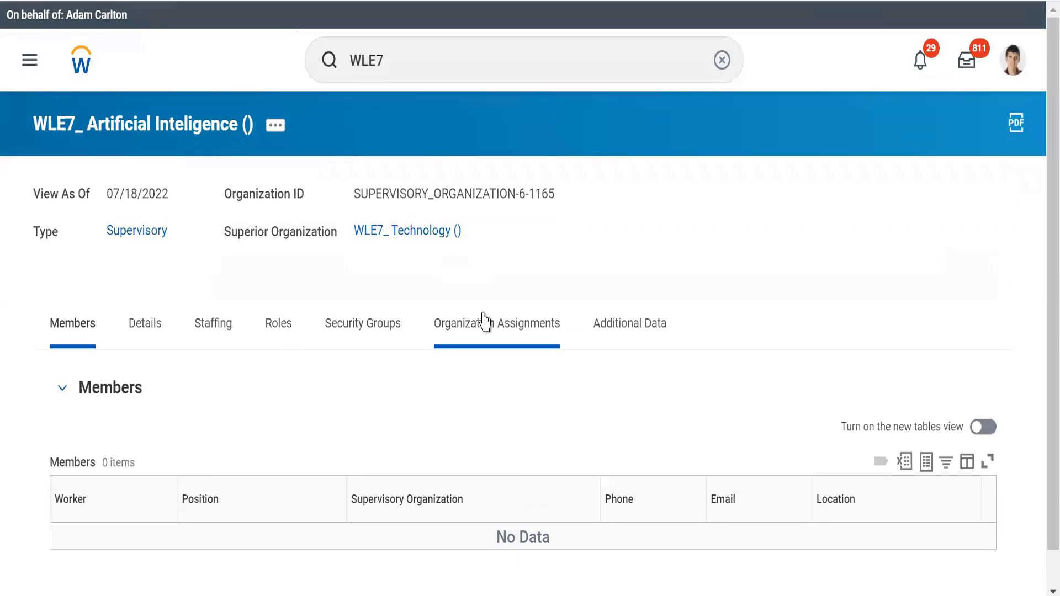
Step: Check whether the organization assignments and primary location of WLE7_ Artificial Inteligence are inherited from the superior
{"action": "left_click", "coordinate": [485, 323]}
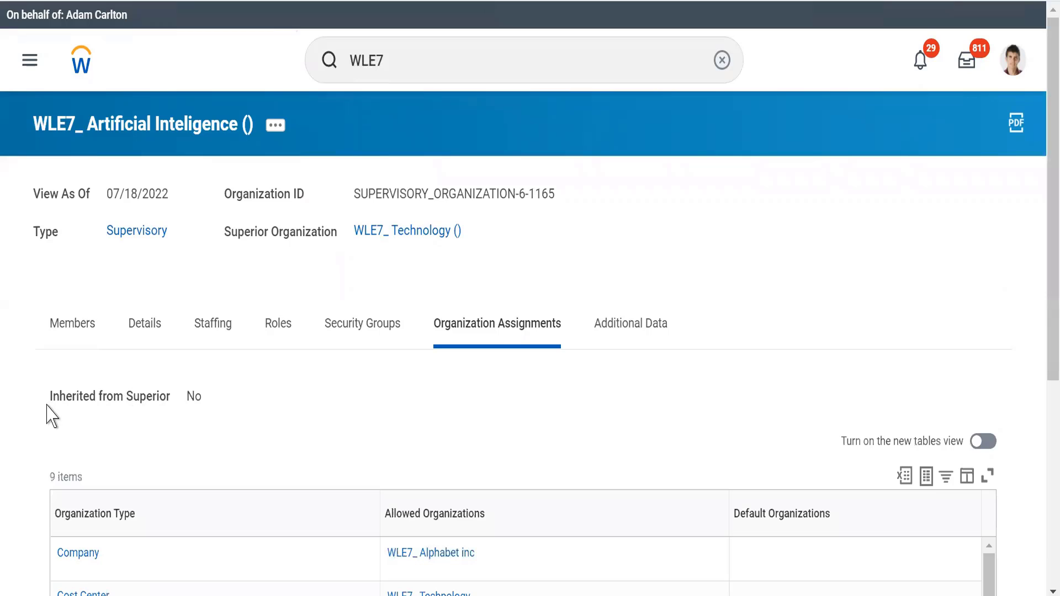
{"action": "left_click_drag", "start_coordinate": [46, 404], "coordinate": [210, 404]}
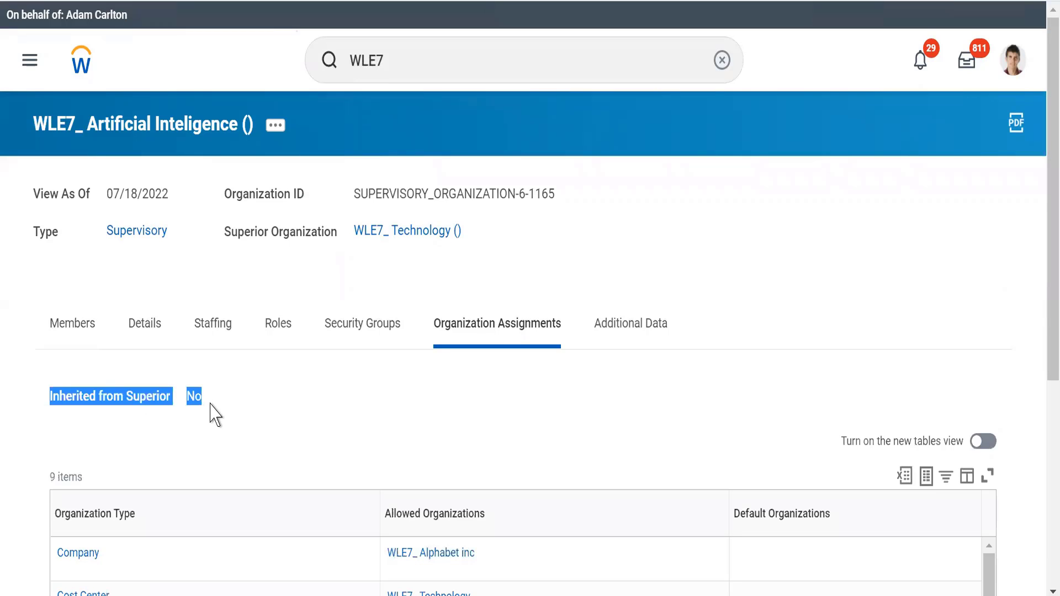
{"action": "left_click", "coordinate": [144, 331]}
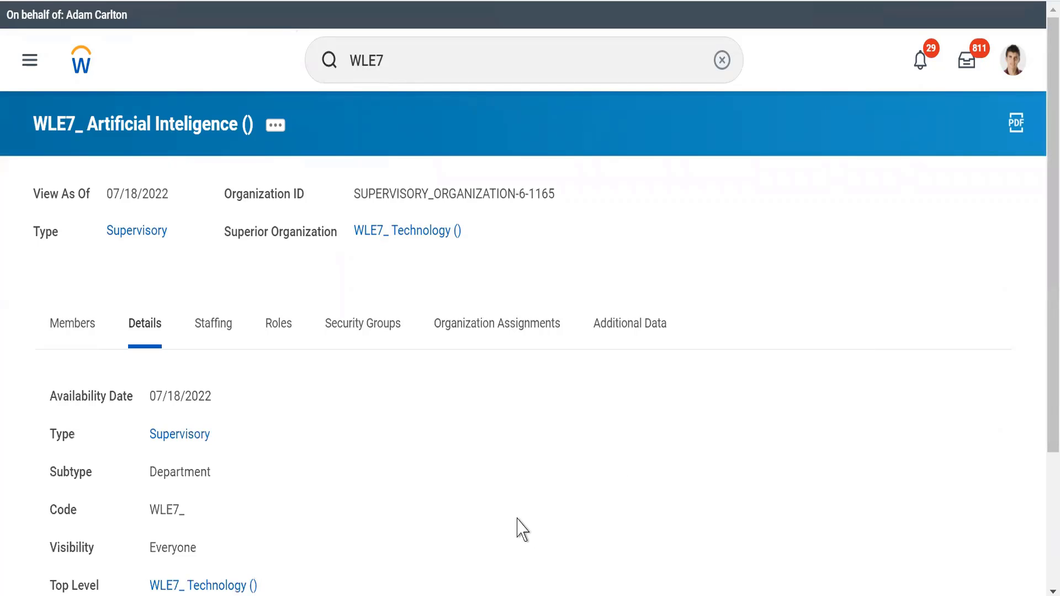
{"action": "scroll", "coordinate": [523, 530], "scroll_direction": "down", "scroll_amount": 3}
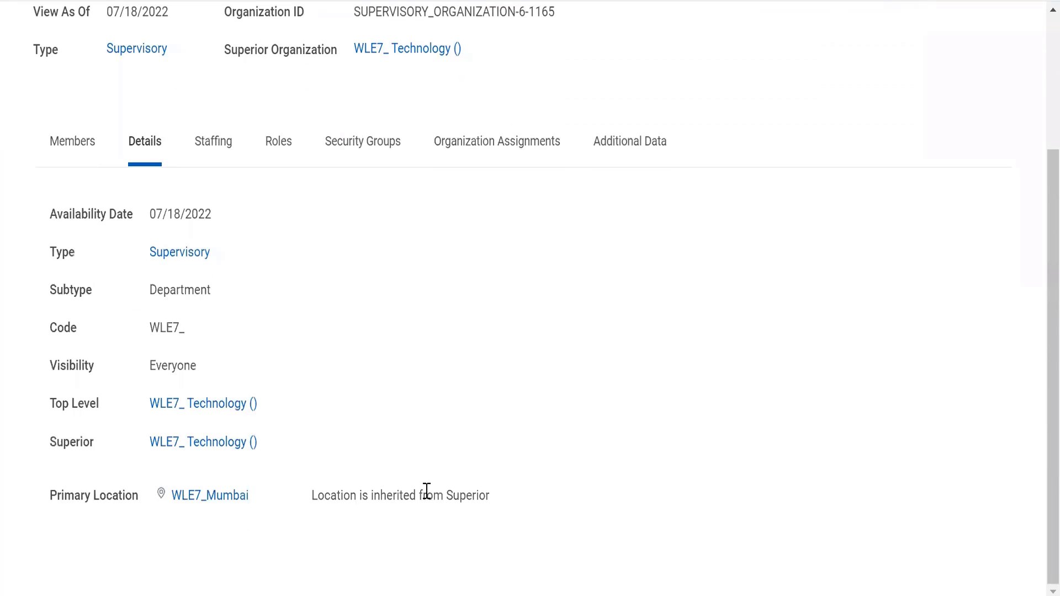
{"action": "triple_click", "coordinate": [427, 491]}
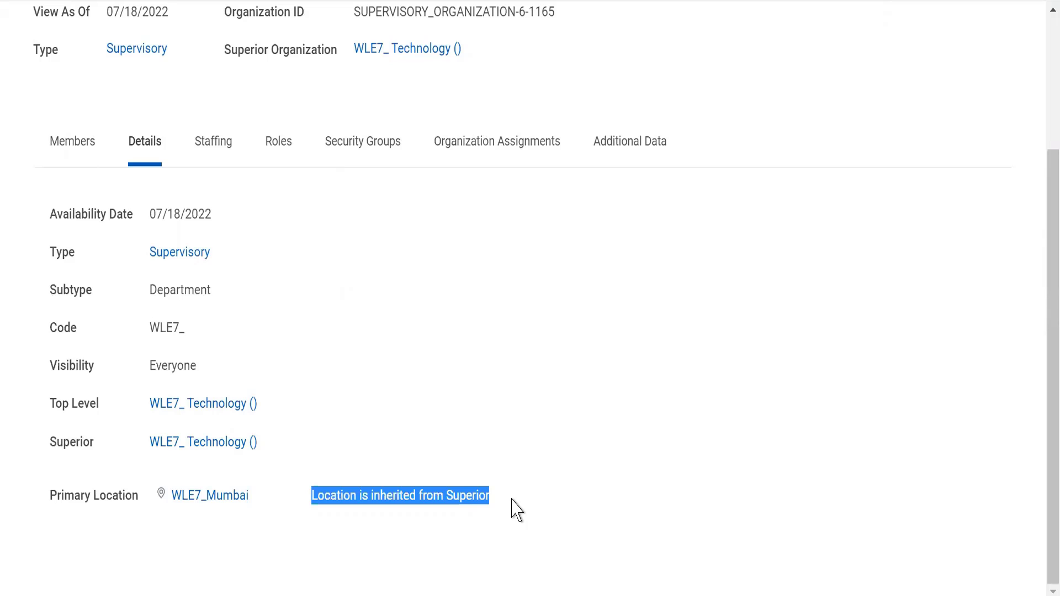
Step: Revisit the organization assignments of WLE7_ Artificial Inteligence and reread the inheritance note beside its primary location
{"action": "left_click", "coordinate": [488, 157]}
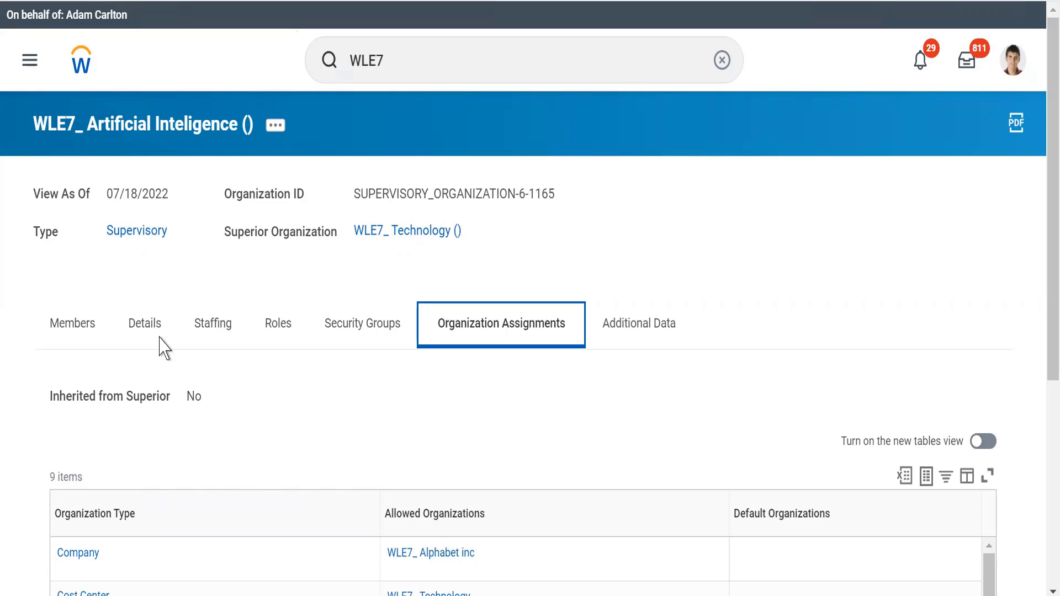
{"action": "left_click", "coordinate": [131, 324]}
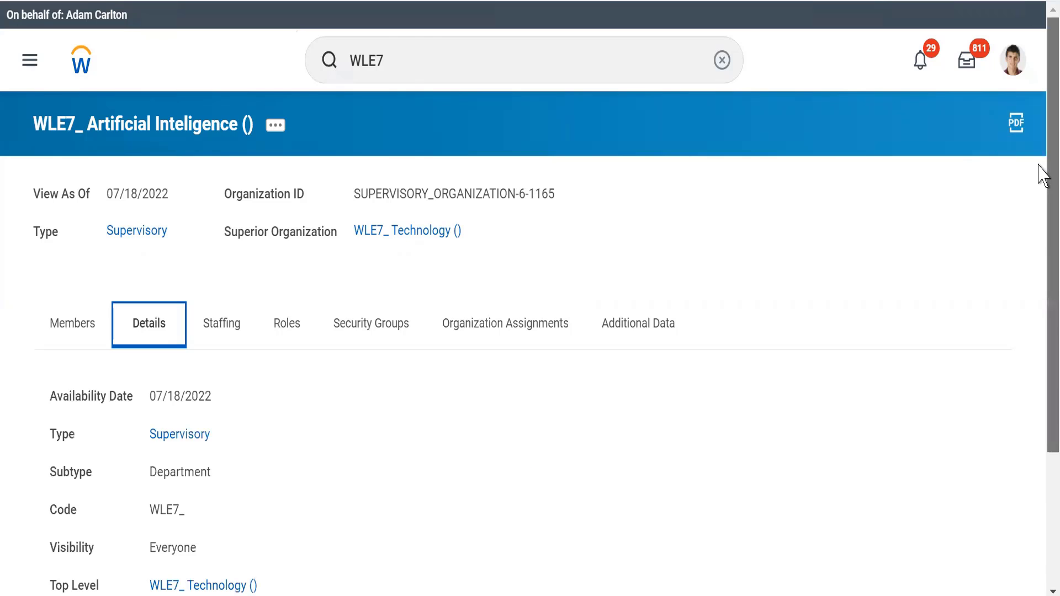
{"action": "scroll", "coordinate": [1043, 176], "scroll_direction": "down", "scroll_amount": 3}
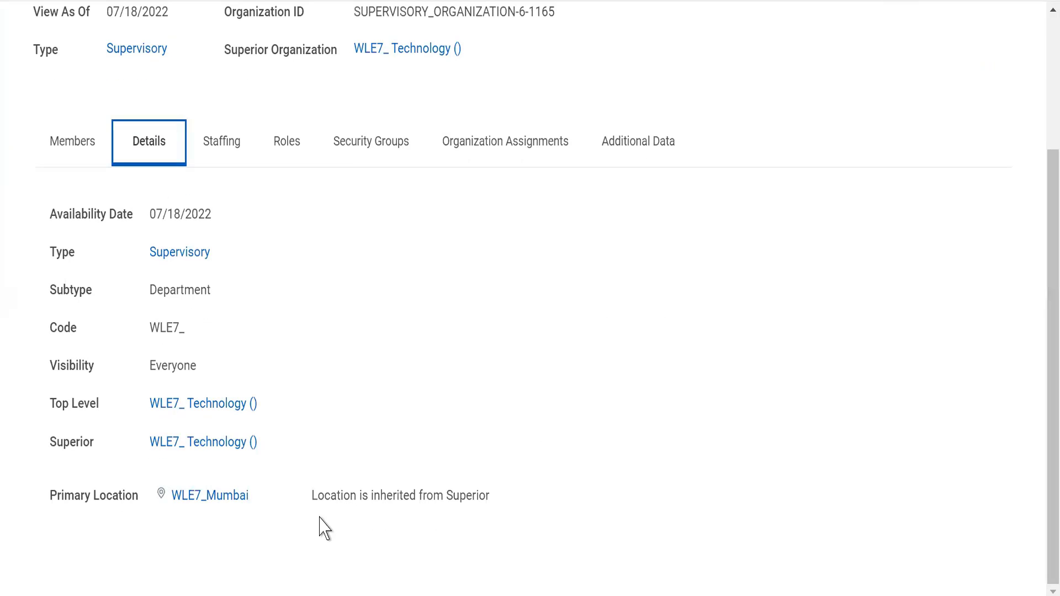
{"action": "left_click_drag", "start_coordinate": [305, 503], "coordinate": [369, 497]}
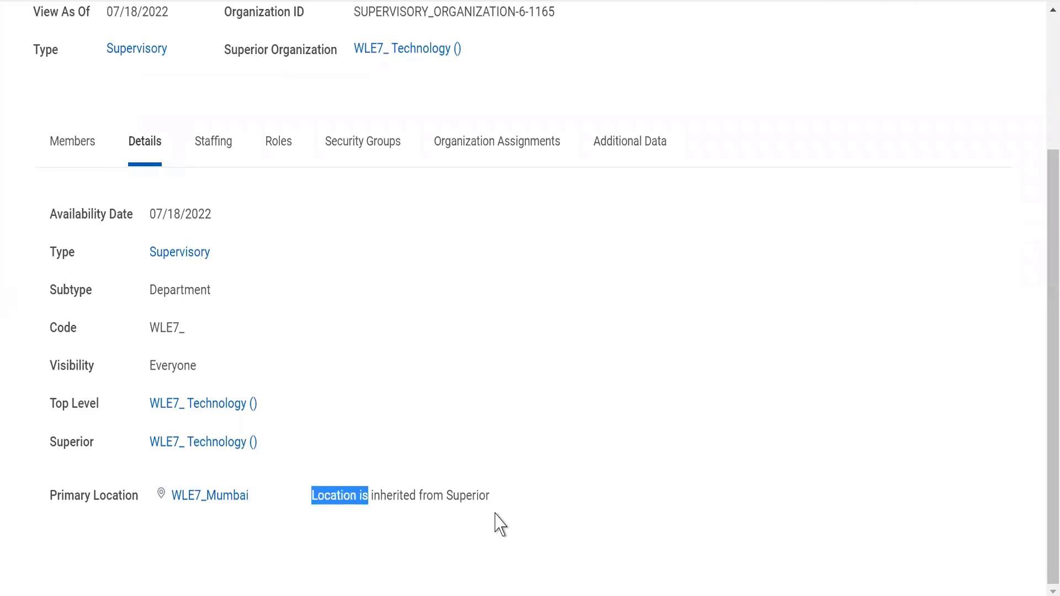
{"action": "left_click_drag", "start_coordinate": [500, 523], "coordinate": [511, 523]}
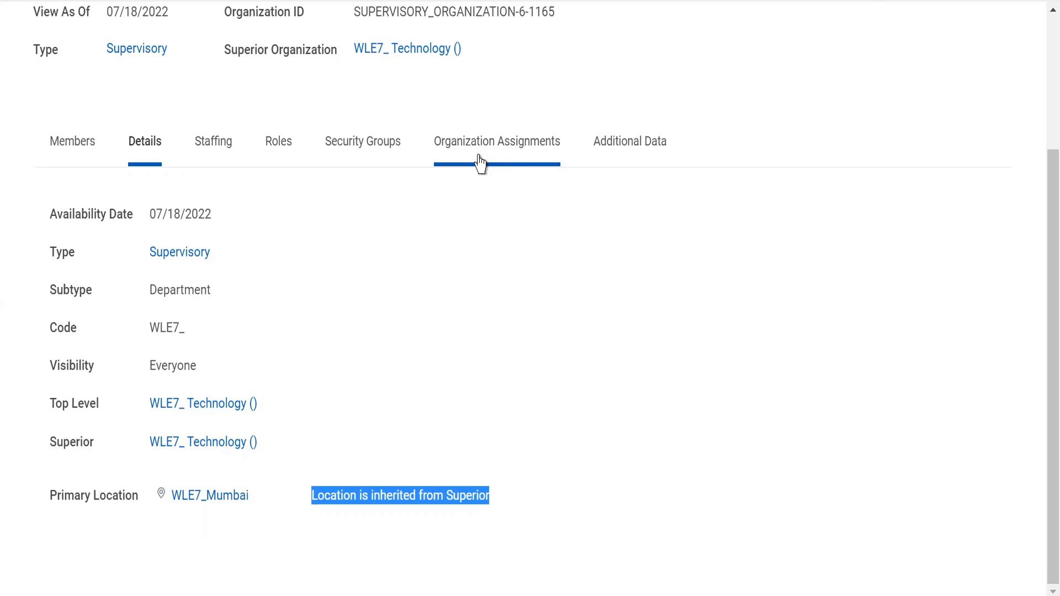
Step: Open the superior organization WLE7_ Technology and check the primary location in its details
{"action": "left_click", "coordinate": [390, 62]}
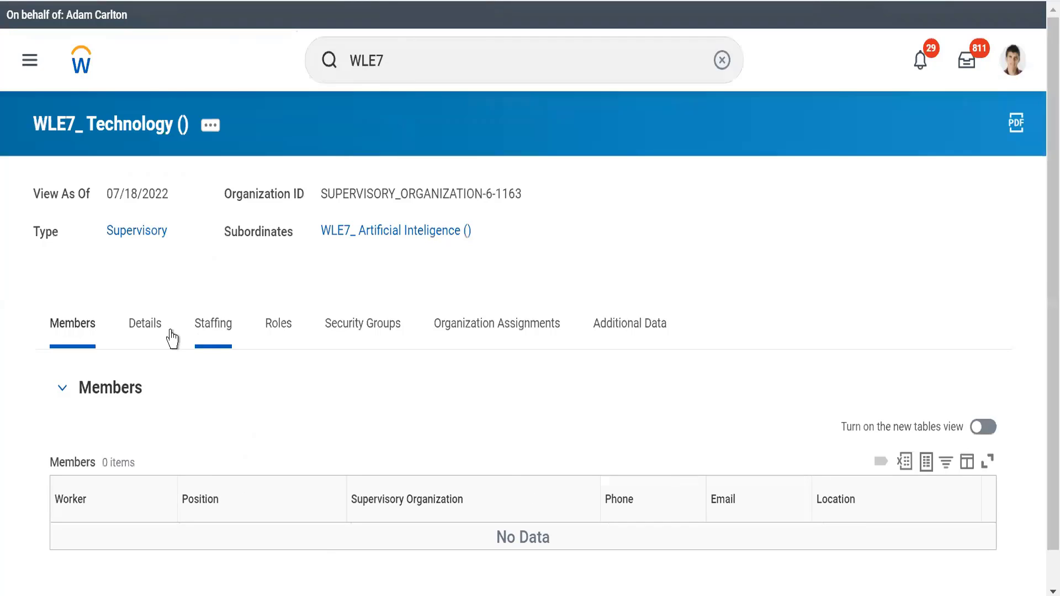
{"action": "left_click", "coordinate": [139, 330]}
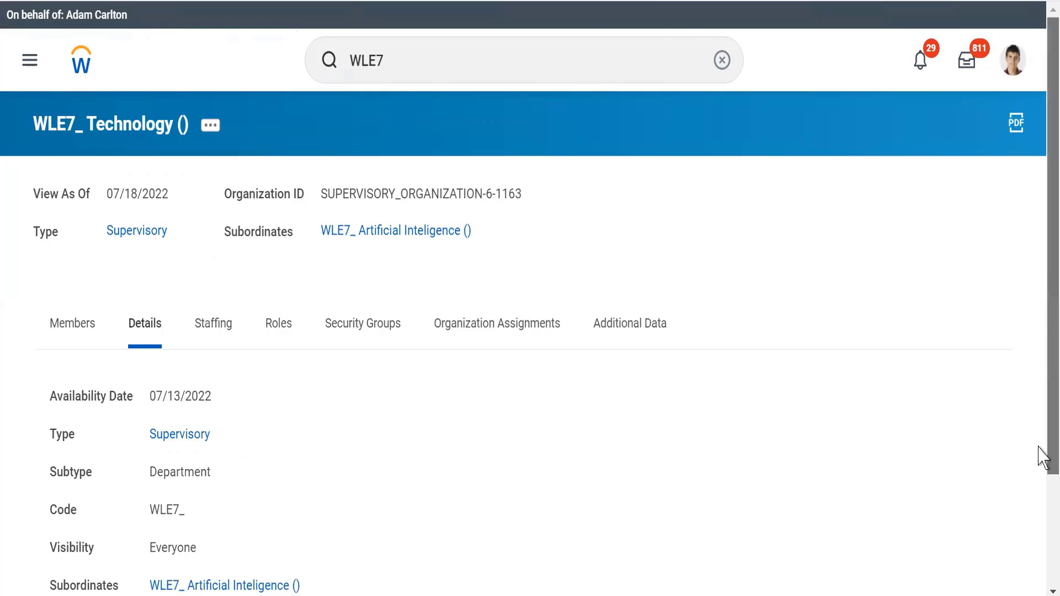
{"action": "scroll", "coordinate": [1044, 455], "scroll_direction": "down", "scroll_amount": 3}
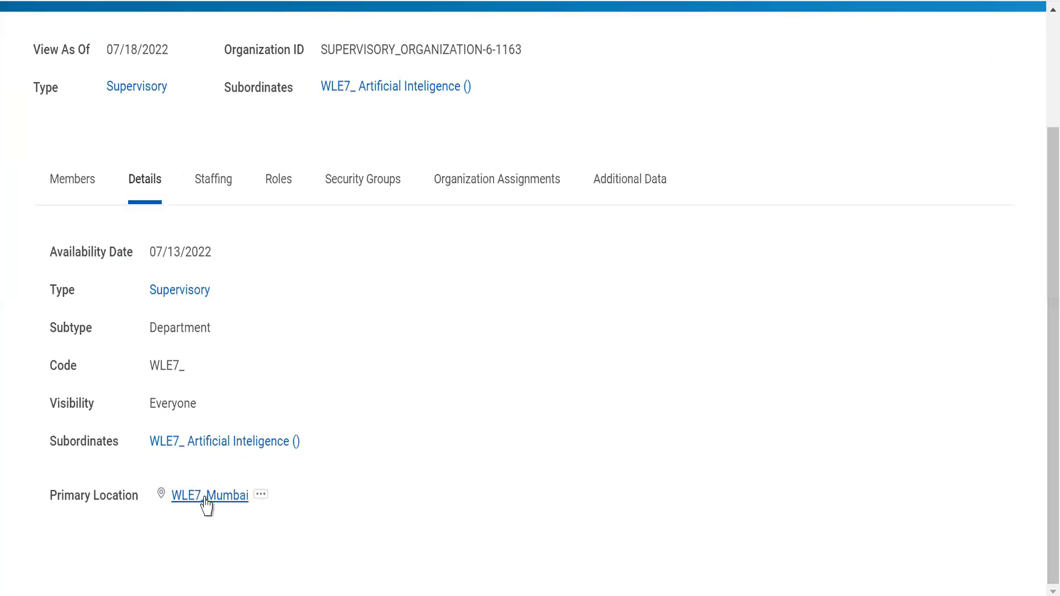
Step: Return to the subordinate WLE7_ Artificial Inteligence and compare its primary location and inheritance note with the superior's
{"action": "left_click", "coordinate": [394, 90]}
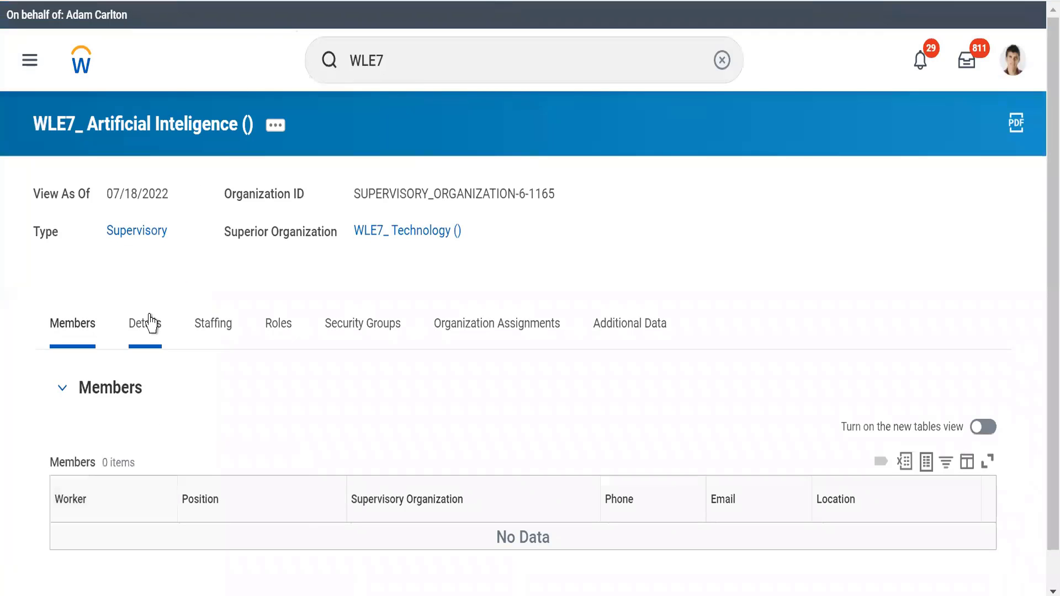
{"action": "left_click", "coordinate": [148, 322]}
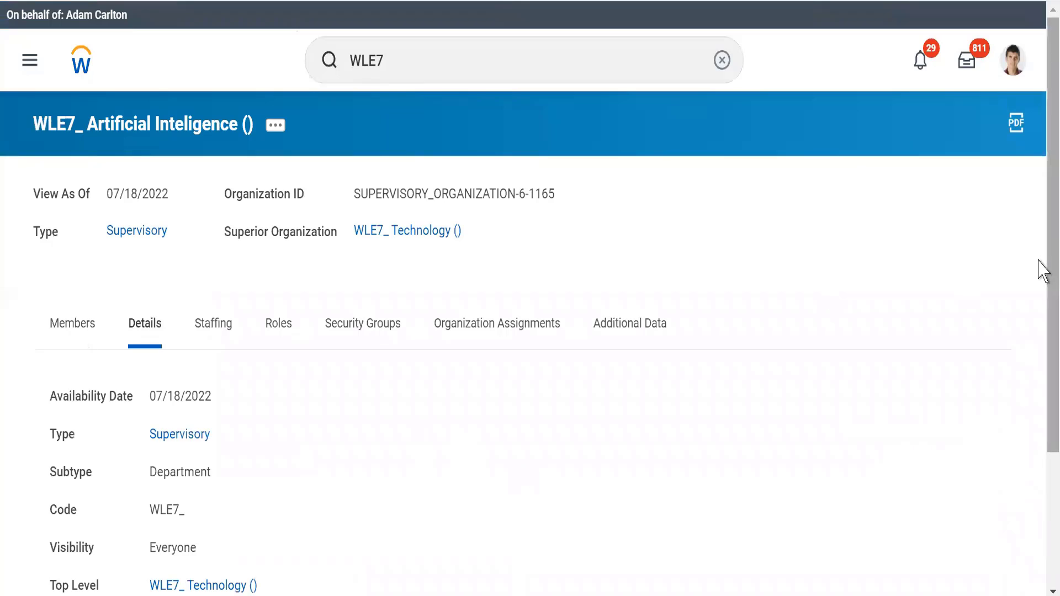
{"action": "scroll", "coordinate": [1042, 348], "scroll_direction": "down", "scroll_amount": 3}
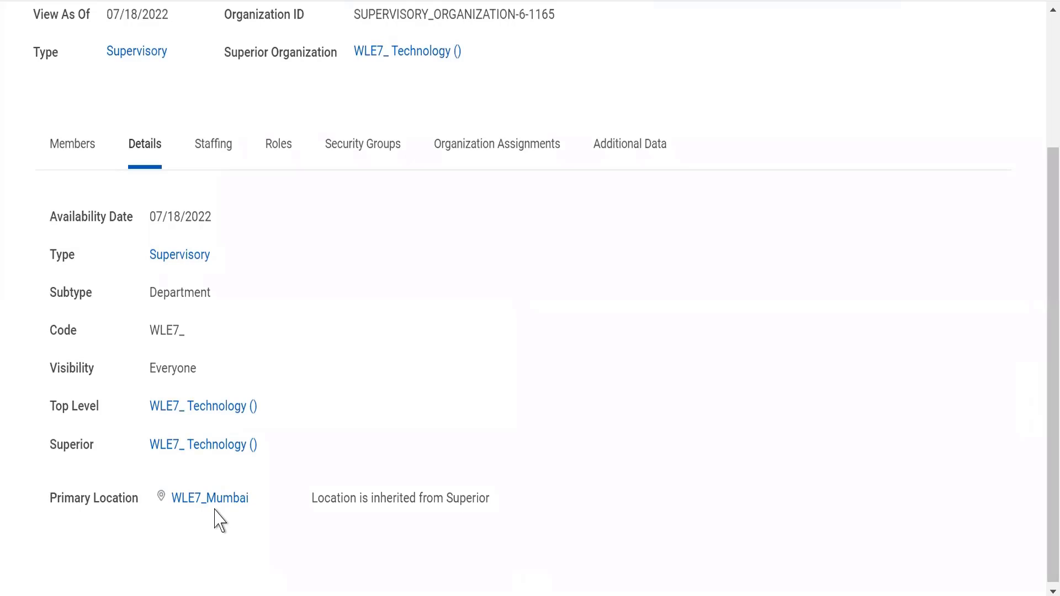
{"action": "mouse_move", "coordinate": [212, 501]}
{"action": "left_click_drag", "start_coordinate": [310, 503], "coordinate": [557, 517]}
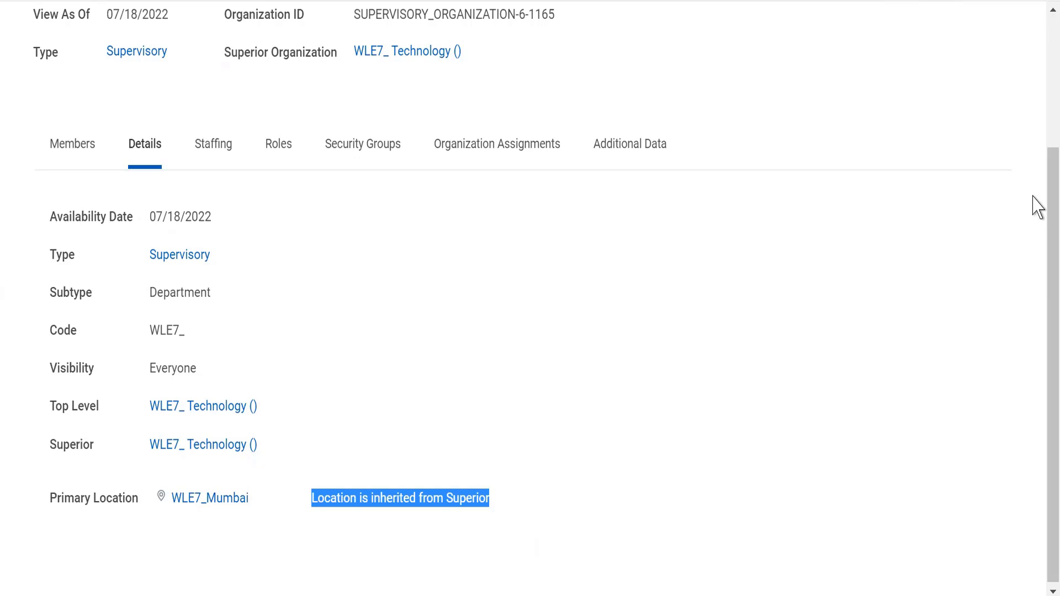
Step: Compare the organization assignments of WLE7_ Artificial Inteligence with those of its superior WLE7_ Technology, including the Inherited from Superior setting
{"action": "left_click_drag", "start_coordinate": [1048, 191], "coordinate": [1040, 168]}
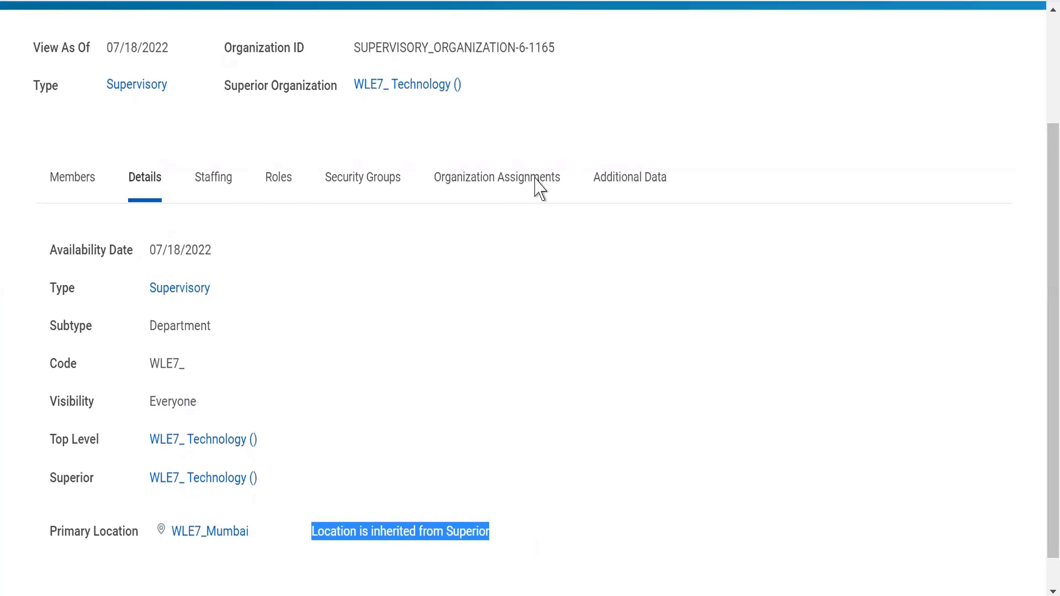
{"action": "left_click", "coordinate": [476, 180]}
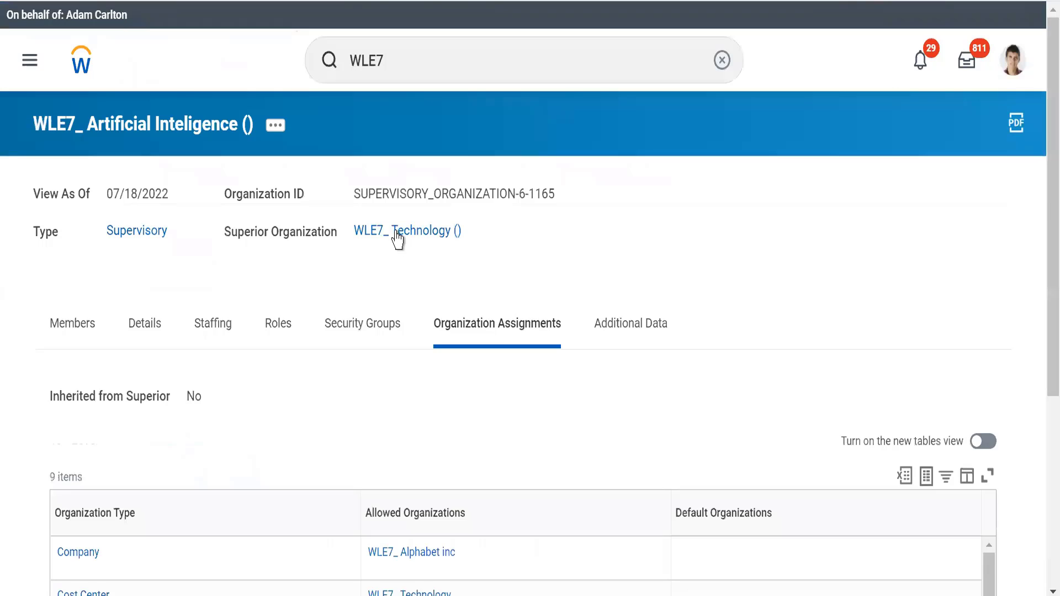
{"action": "left_click", "coordinate": [397, 233]}
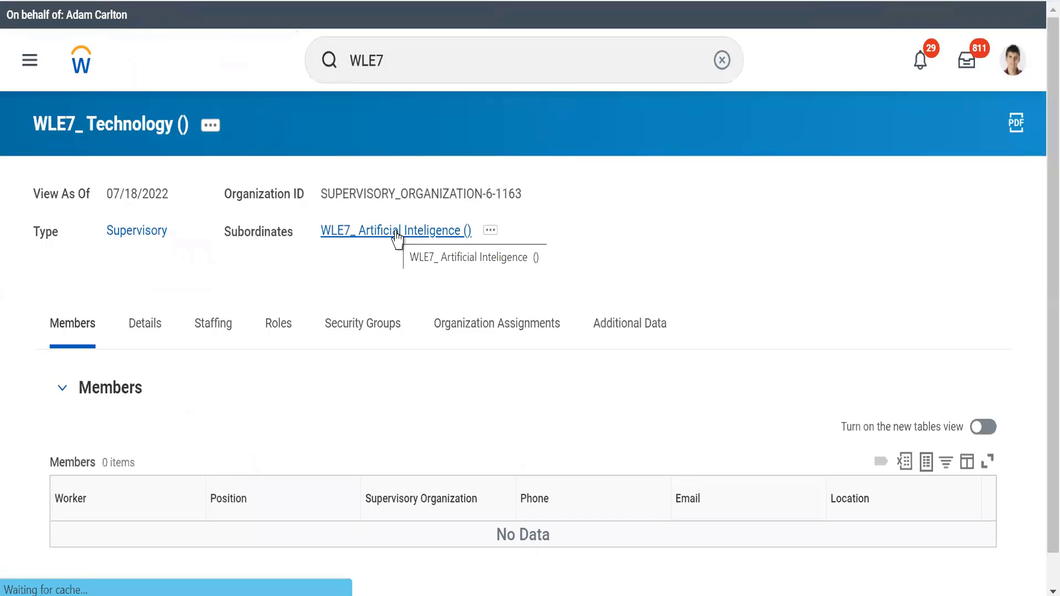
{"action": "left_click", "coordinate": [473, 332]}
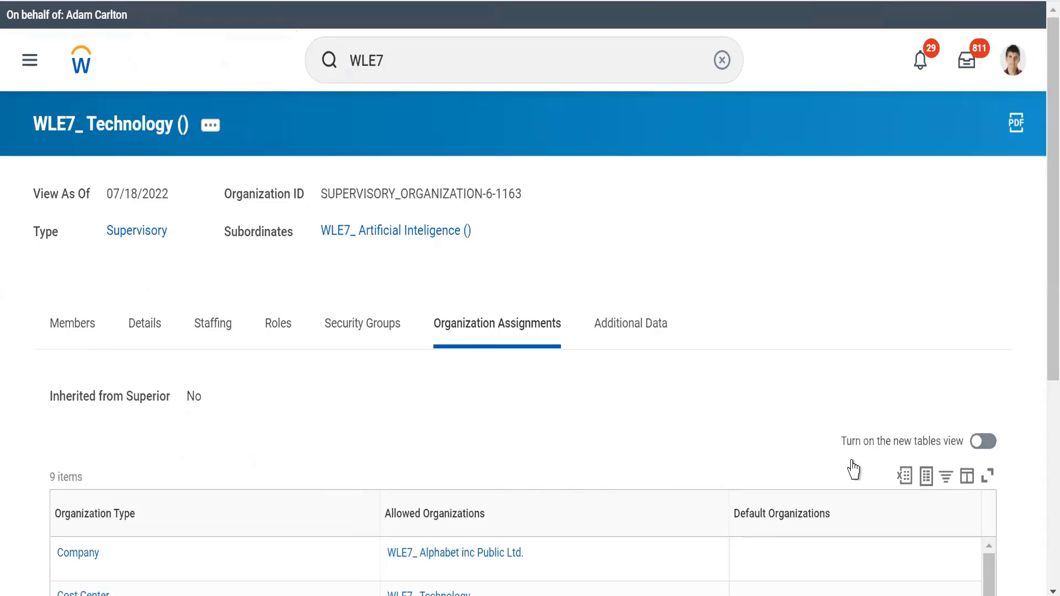
{"action": "left_click_drag", "start_coordinate": [1044, 301], "coordinate": [1044, 430]}
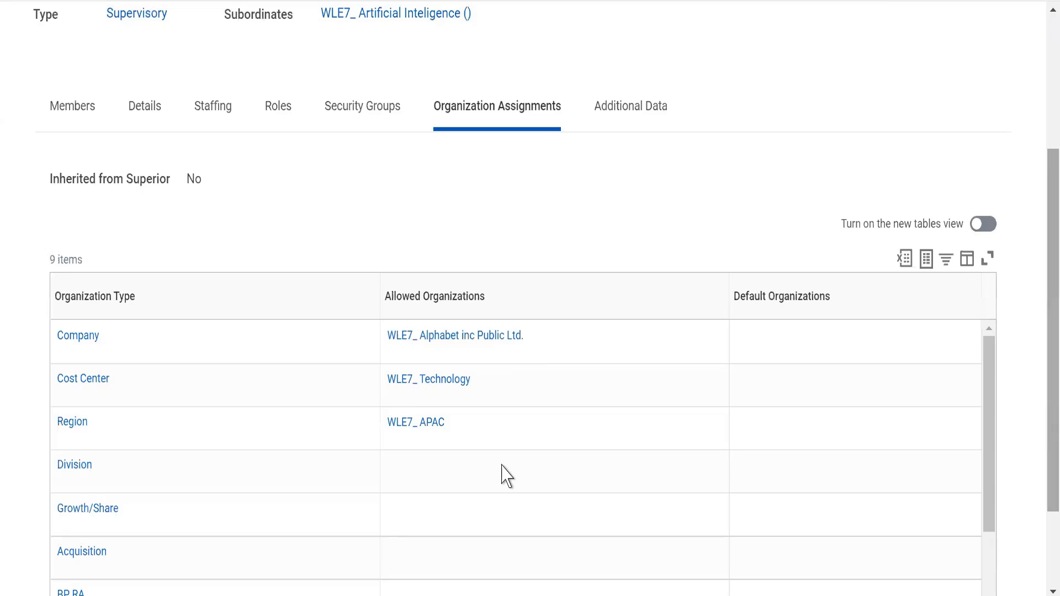
{"action": "left_click_drag", "start_coordinate": [182, 188], "coordinate": [219, 171]}
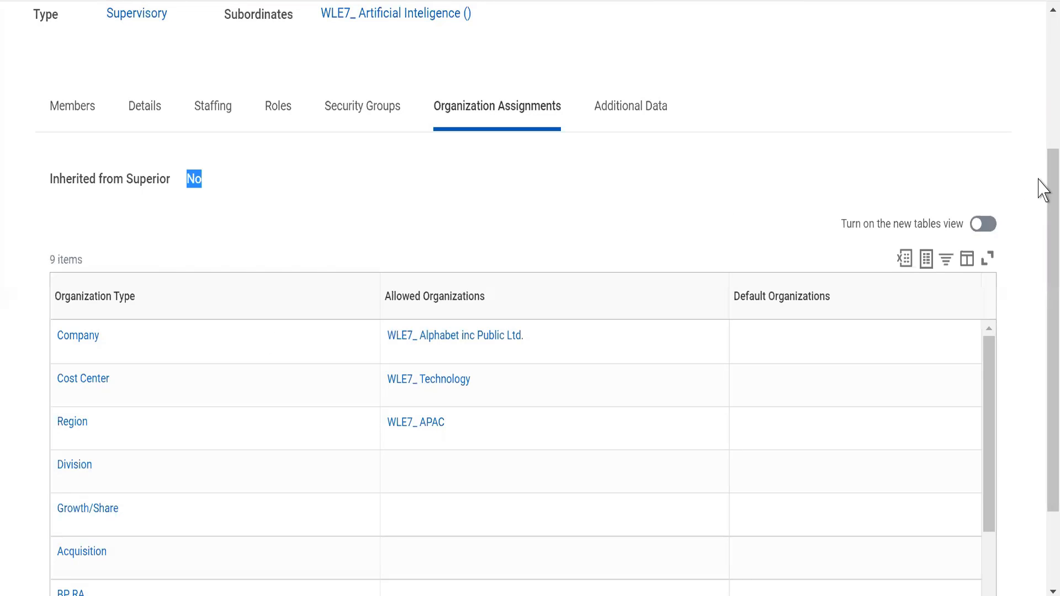
{"action": "mouse_move", "coordinate": [1038, 183]}
{"action": "left_mouse_down"}
{"action": "mouse_move", "coordinate": [1038, 75]}
{"action": "mouse_move", "coordinate": [1038, 187]}
{"action": "left_mouse_up"}
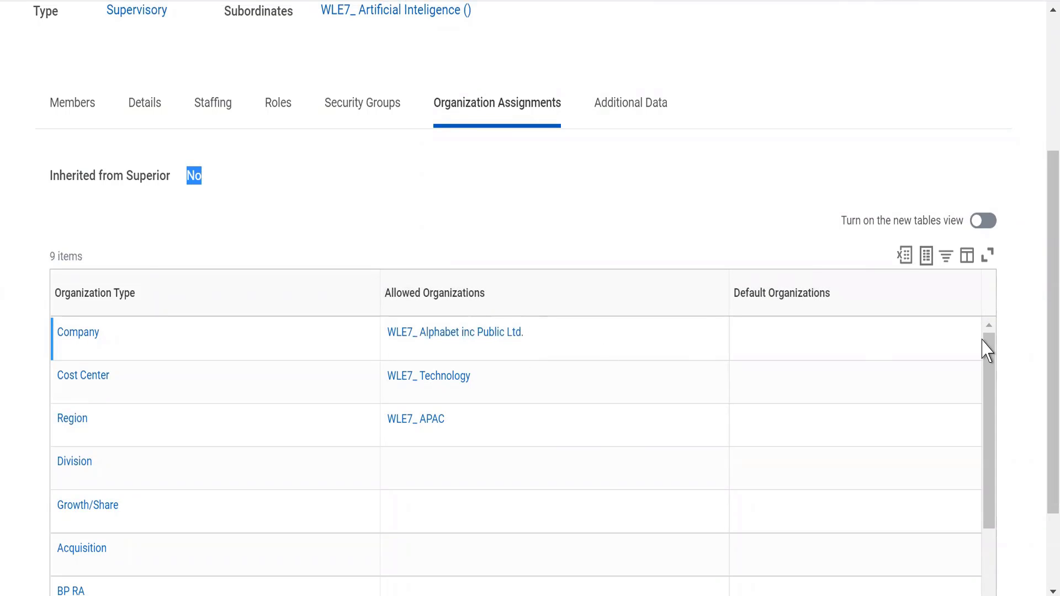
{"action": "left_click_drag", "start_coordinate": [1044, 319], "coordinate": [1043, 237]}
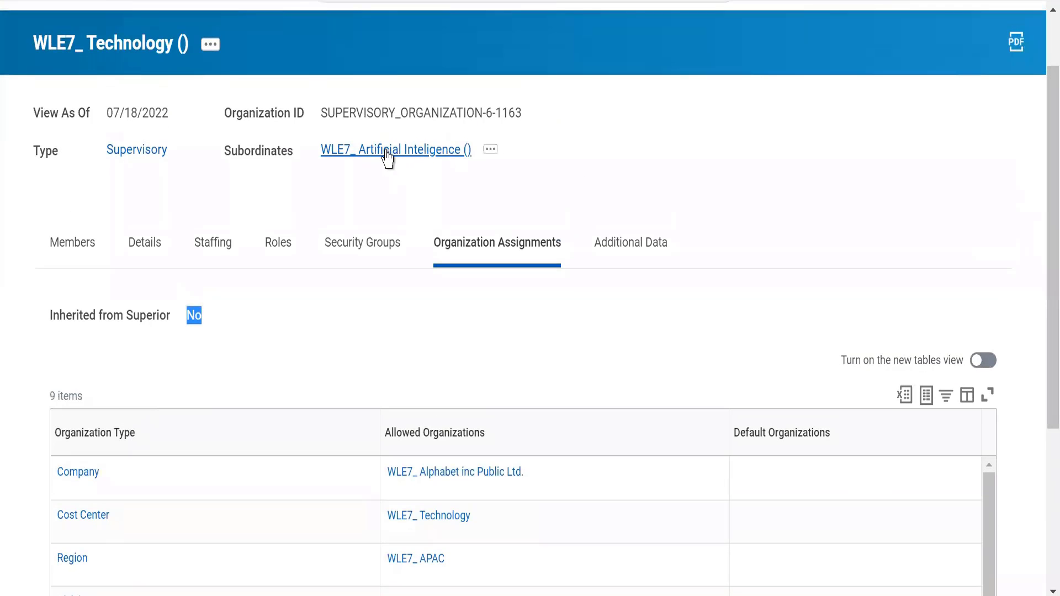
Step: Reopen WLE7_ Artificial Inteligence from its superior and review its organization assignments, inheritance setting and members
{"action": "left_click", "coordinate": [386, 159]}
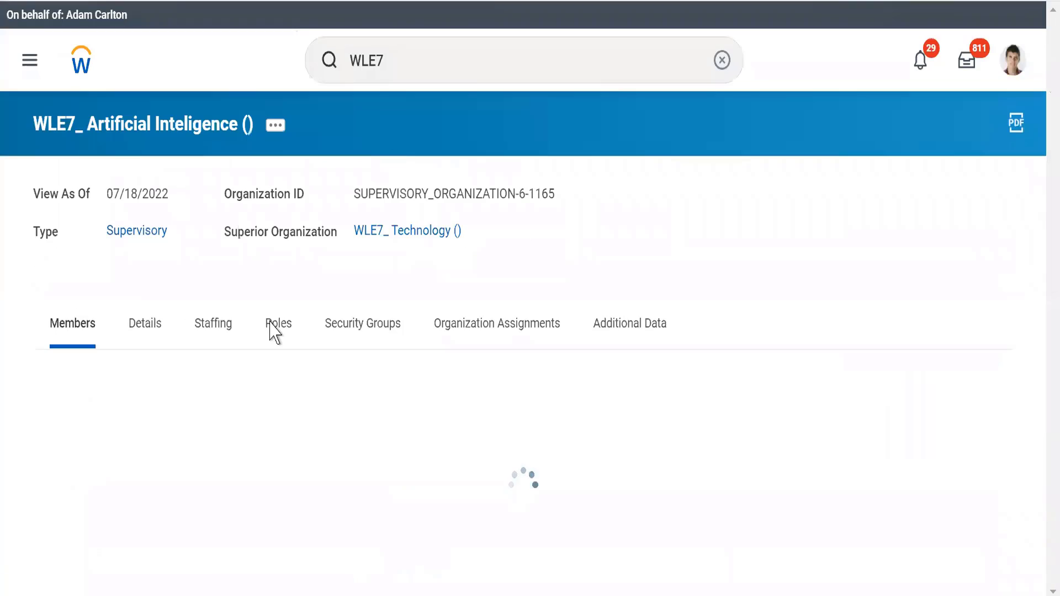
{"action": "left_click", "coordinate": [484, 327]}
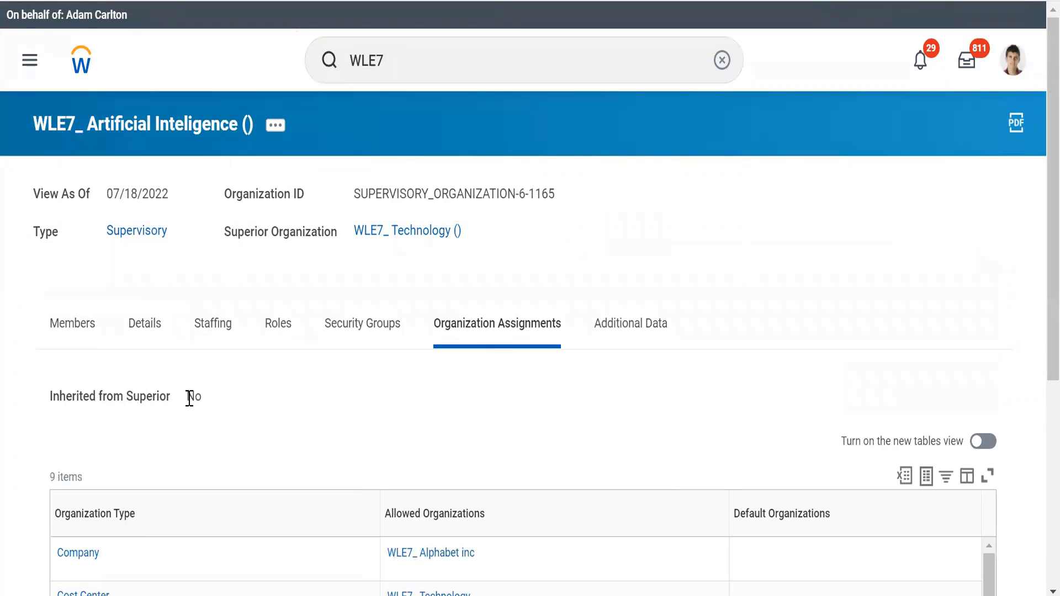
{"action": "double_click", "coordinate": [229, 382]}
{"action": "left_click", "coordinate": [290, 276]}
{"action": "left_click", "coordinate": [68, 329]}
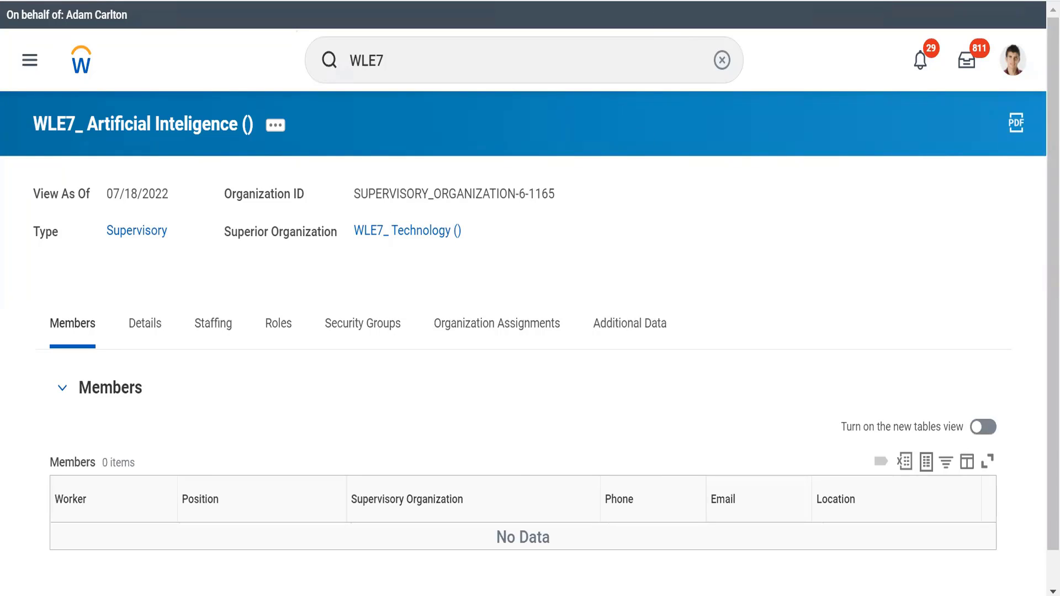
Step: Look at the WD Class1 notes in Notepad and switch to the Sup org workbook in Excel
{"action": "key", "text": "alt+Tab"}
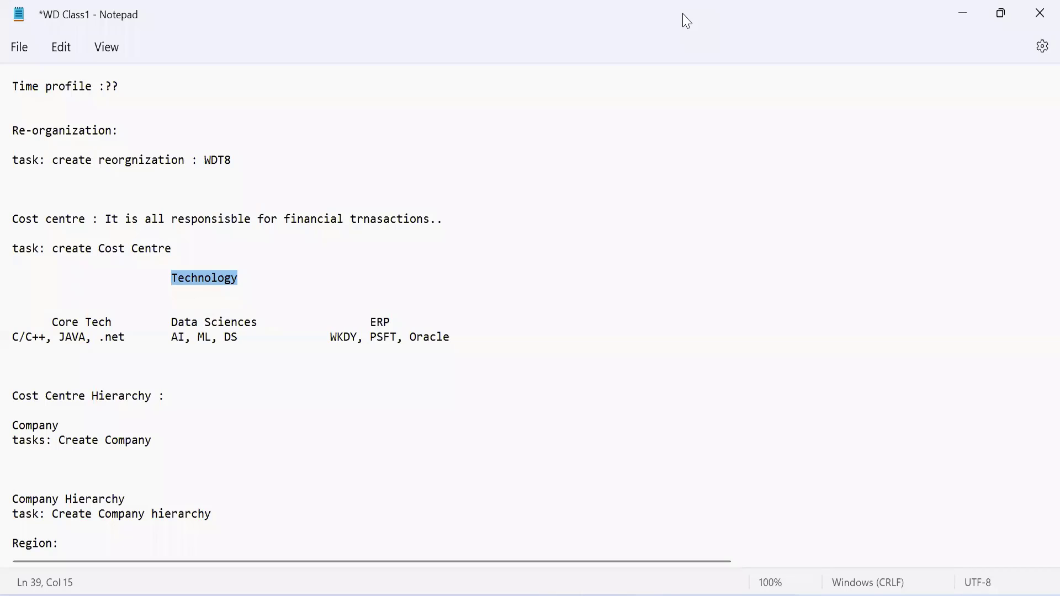
{"action": "left_click", "coordinate": [621, 40]}
{"action": "key", "text": "alt+Tab"}
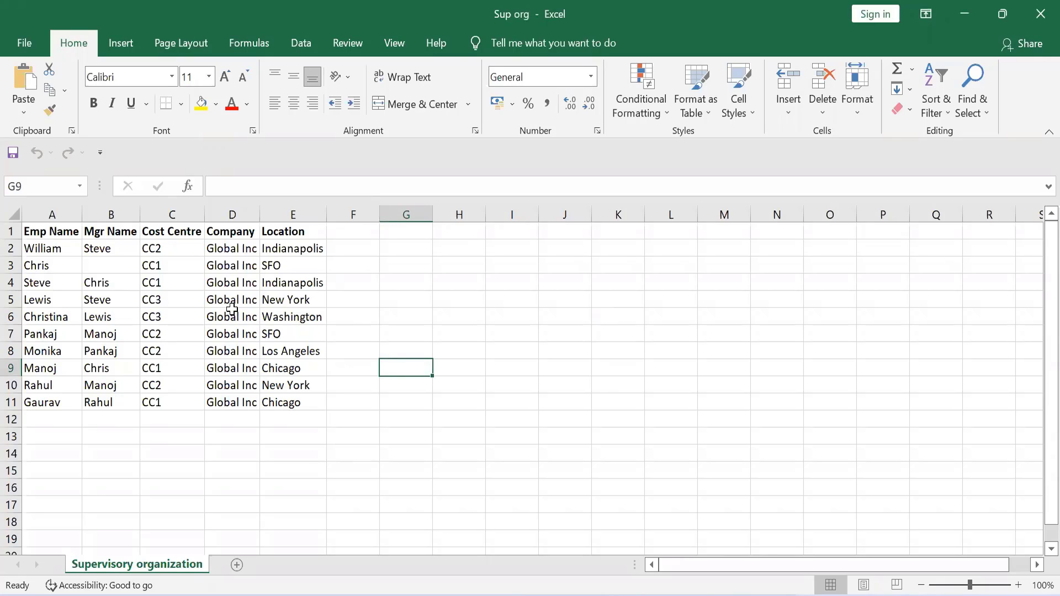
Step: Review the column headings of the employee table from Location back to Emp Name
{"action": "left_click", "coordinate": [260, 214]}
{"action": "left_click", "coordinate": [305, 233]}
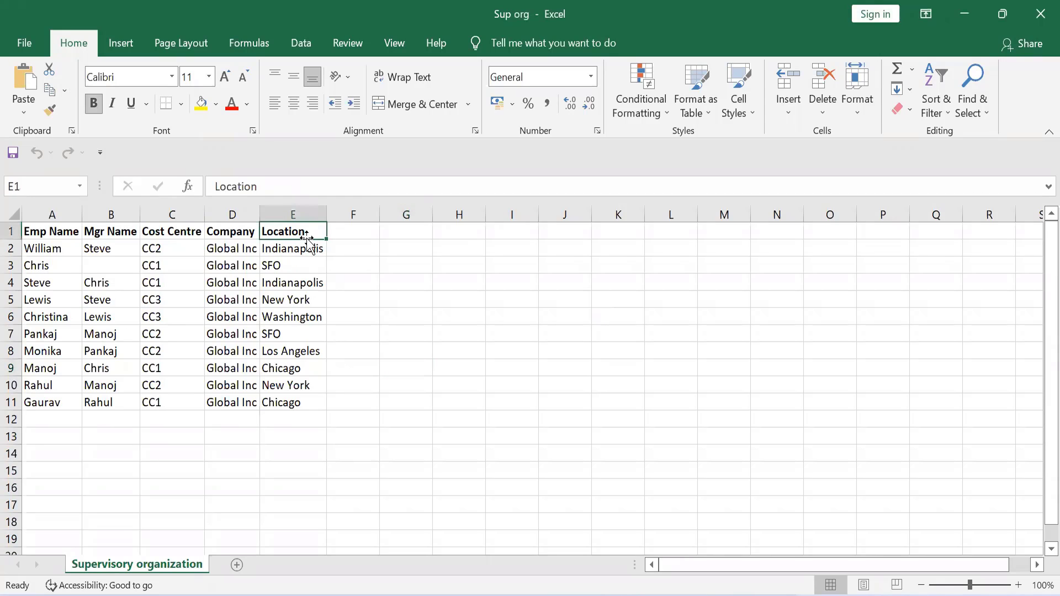
{"action": "key", "text": "Left"}
{"action": "key", "text": "Left"}
{"action": "key", "text": "Left"}
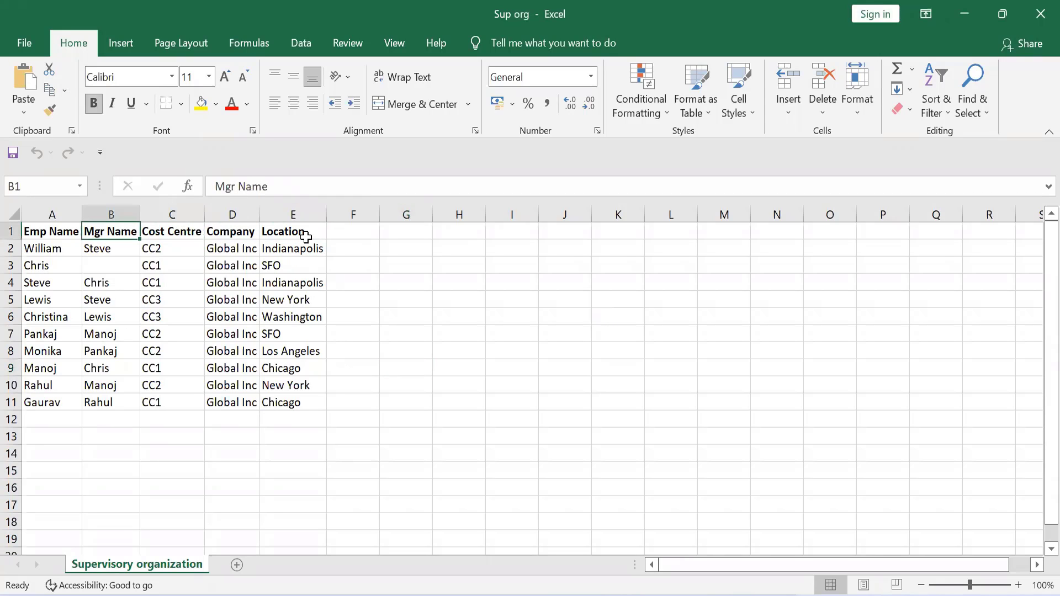
{"action": "key", "text": "Left"}
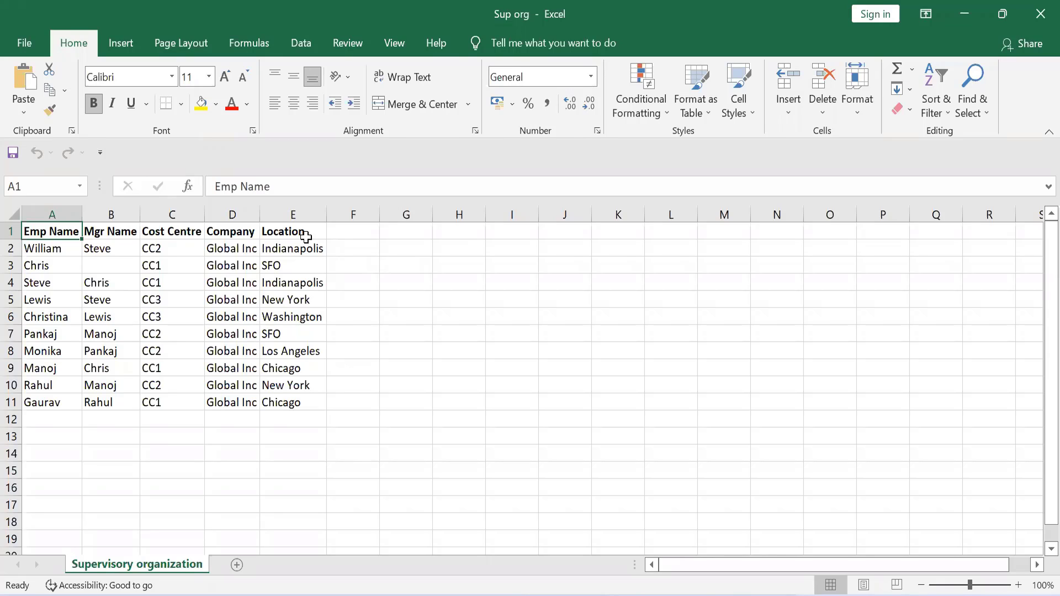
Step: Read down the Emp Name column and back up the Mgr Name column for all employee rows
{"action": "left_click", "coordinate": [60, 253]}
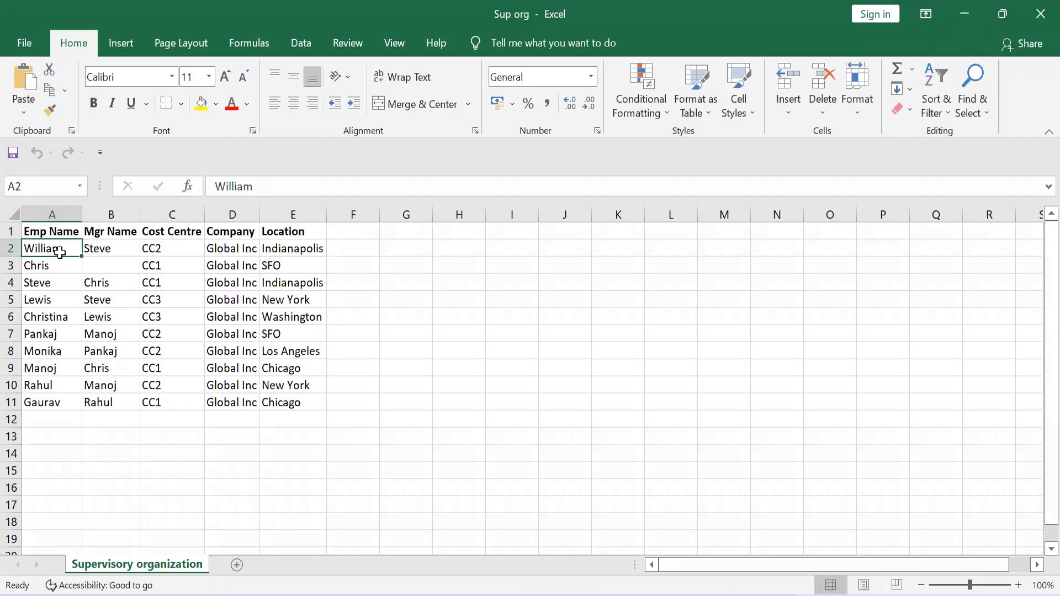
{"action": "key", "text": "Down"}
{"action": "key", "text": "Down"}
{"action": "key", "text": "Down"}
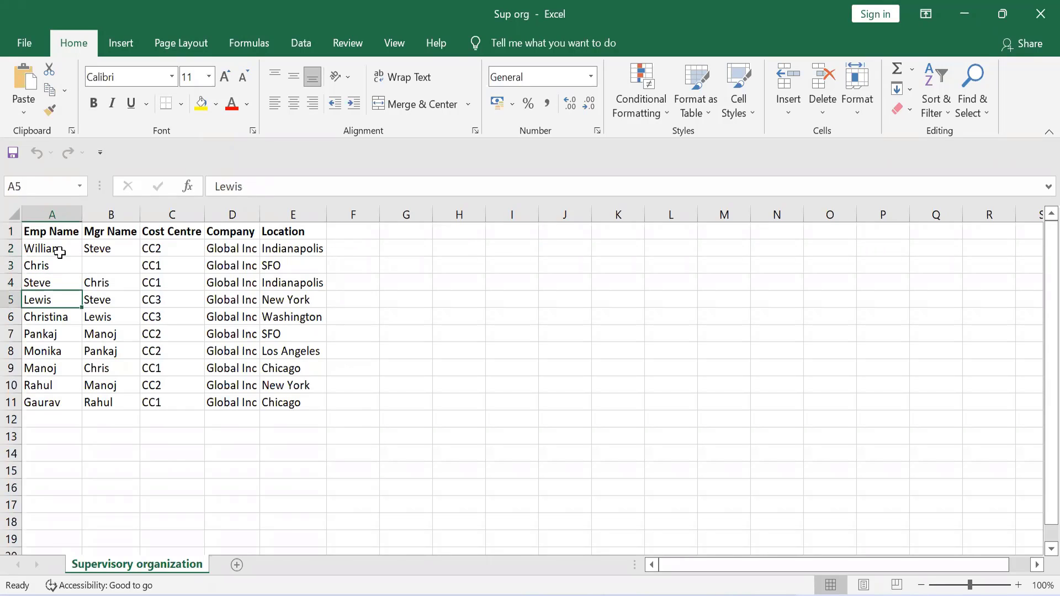
{"action": "key", "text": "Down"}
{"action": "key", "text": "Down"}
{"action": "key", "text": "Down"}
{"action": "key", "text": "Down"}
{"action": "key", "text": "Down"}
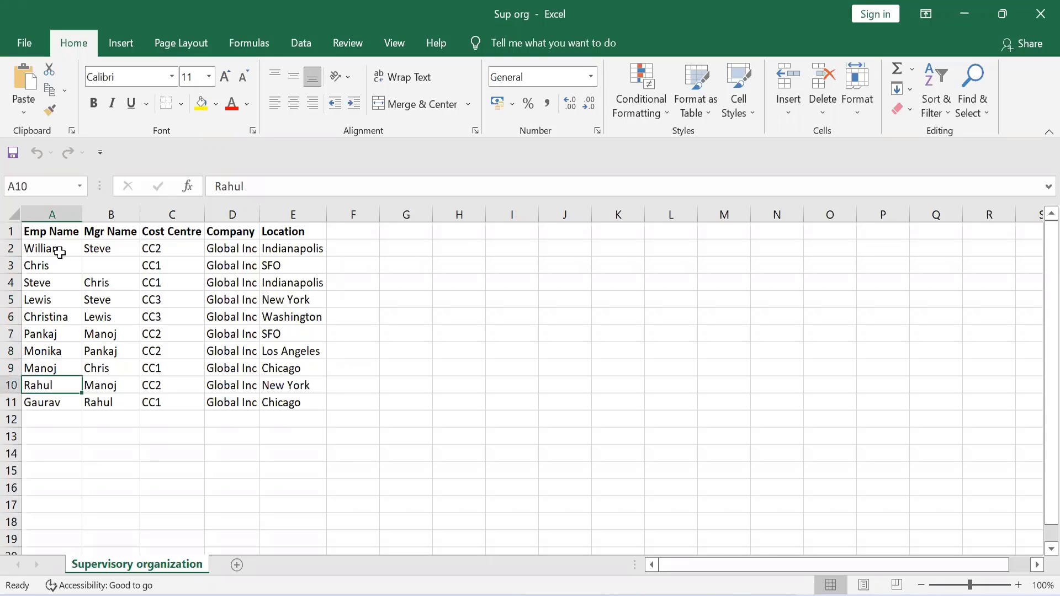
{"action": "key", "text": "Down"}
{"action": "key", "text": "Right"}
{"action": "key", "text": "Up"}
{"action": "key", "text": "Up"}
{"action": "key", "text": "Up"}
{"action": "key", "text": "Up"}
{"action": "key", "text": "Up"}
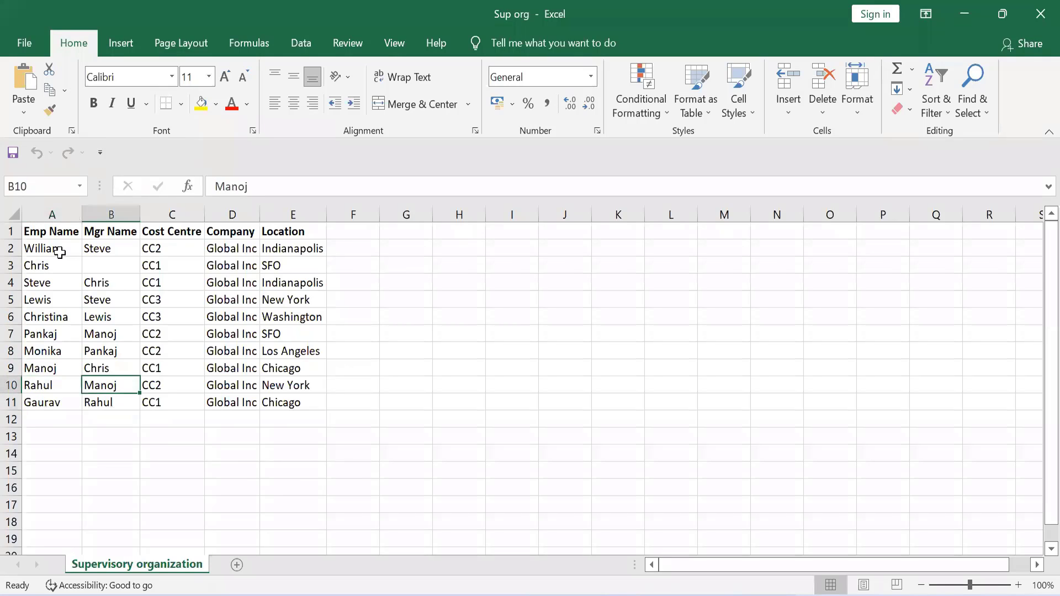
{"action": "key", "text": "Up"}
{"action": "key", "text": "Up"}
{"action": "key", "text": "Up"}
{"action": "key", "text": "Up"}
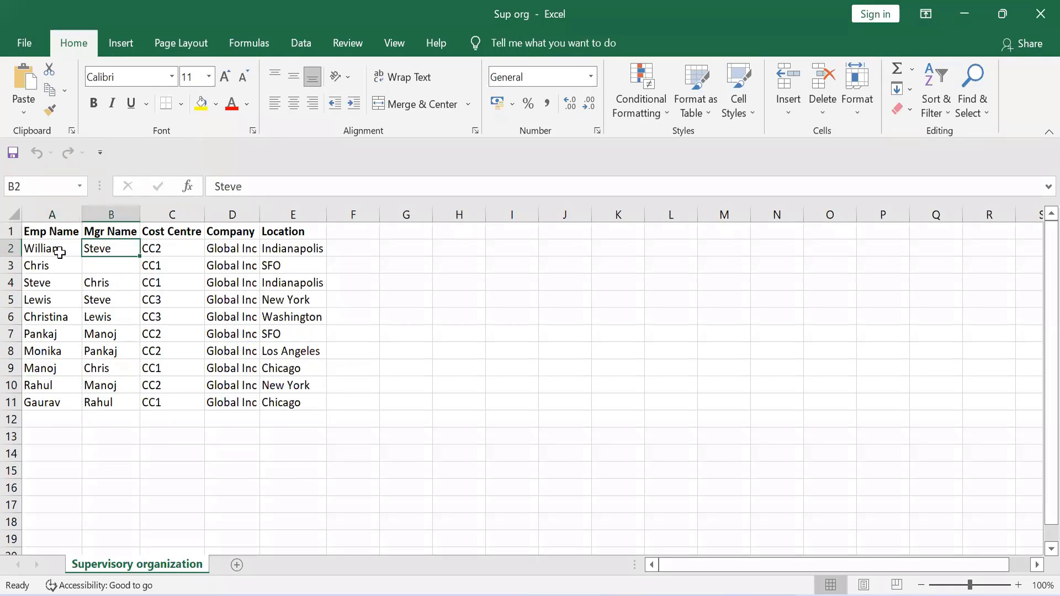
{"action": "key", "text": "Right"}
{"action": "key", "text": "Right"}
{"action": "key", "text": "Right"}
{"action": "key", "text": "Right"}
{"action": "key", "text": "Right"}
{"action": "key", "text": "Right"}
{"action": "key", "text": "Right"}
{"action": "key", "text": "Right"}
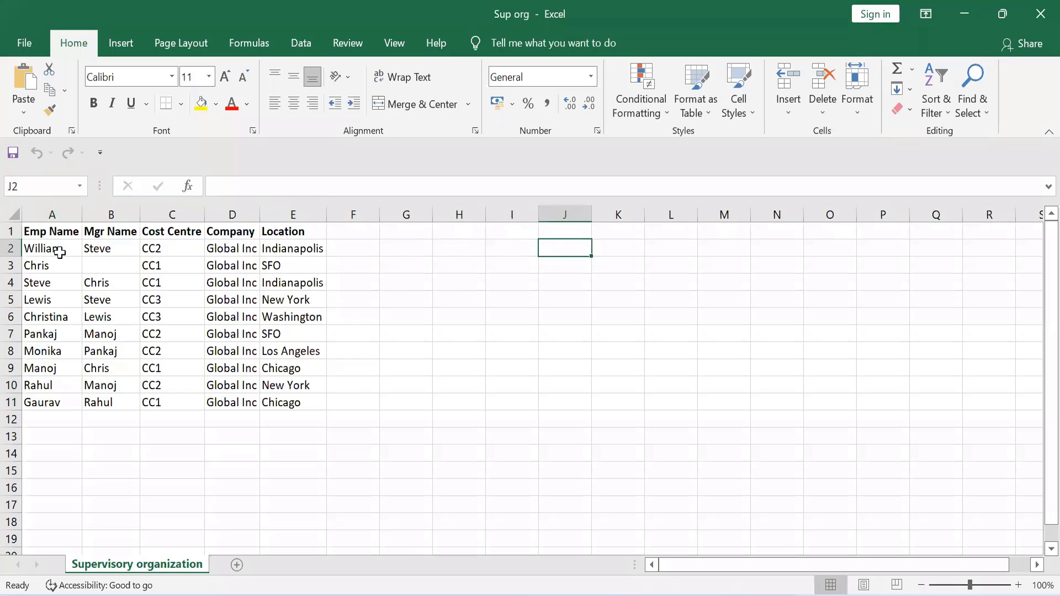
{"action": "key", "text": "Down"}
{"action": "key", "text": "Down"}
{"action": "key", "text": "Down"}
{"action": "key", "text": "Down"}
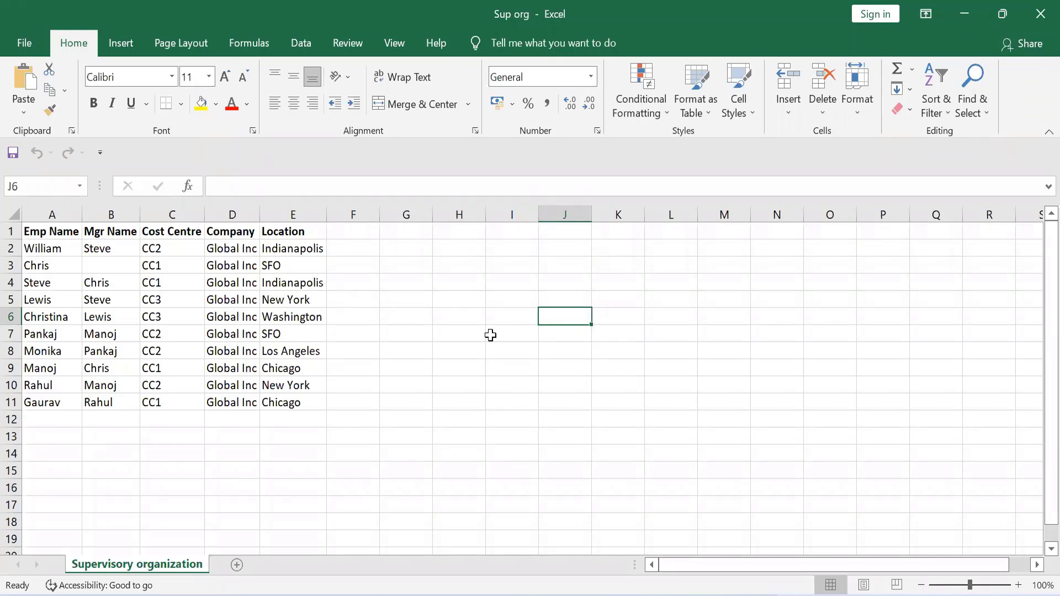
Step: Enter the name of the employee without a manager (row 3) in cell J7 as the top of the hierarchy
{"action": "left_click", "coordinate": [110, 266]}
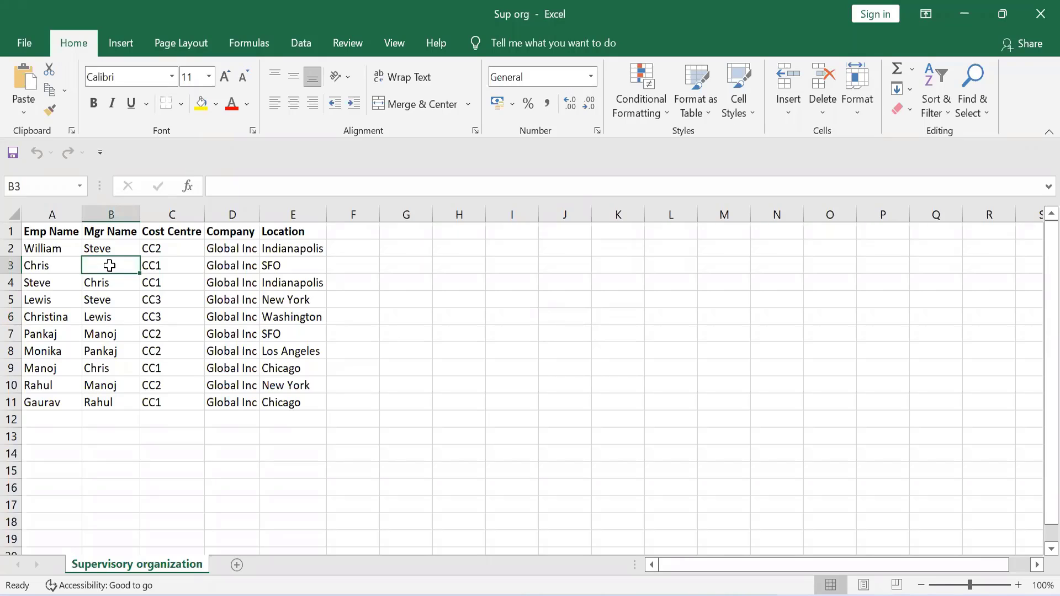
{"action": "left_click", "coordinate": [559, 300]}
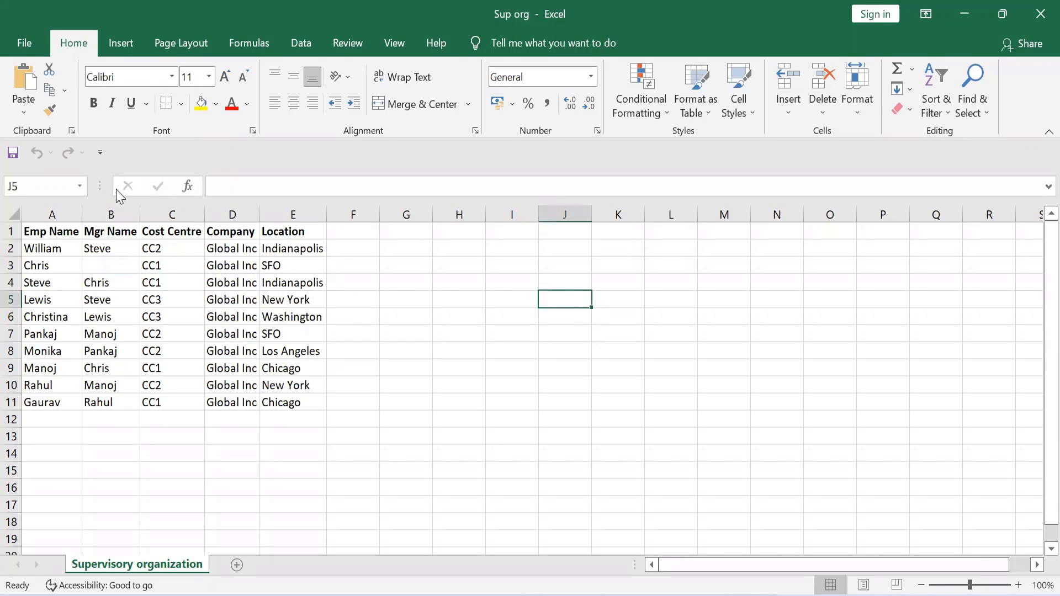
{"action": "left_click", "coordinate": [39, 269]}
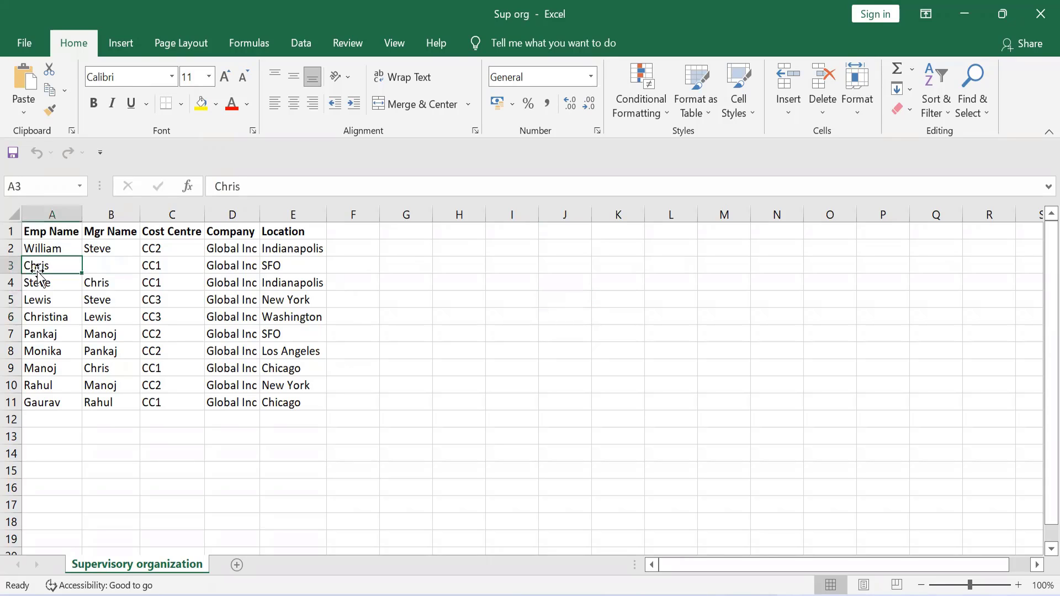
{"action": "left_click", "coordinate": [106, 260]}
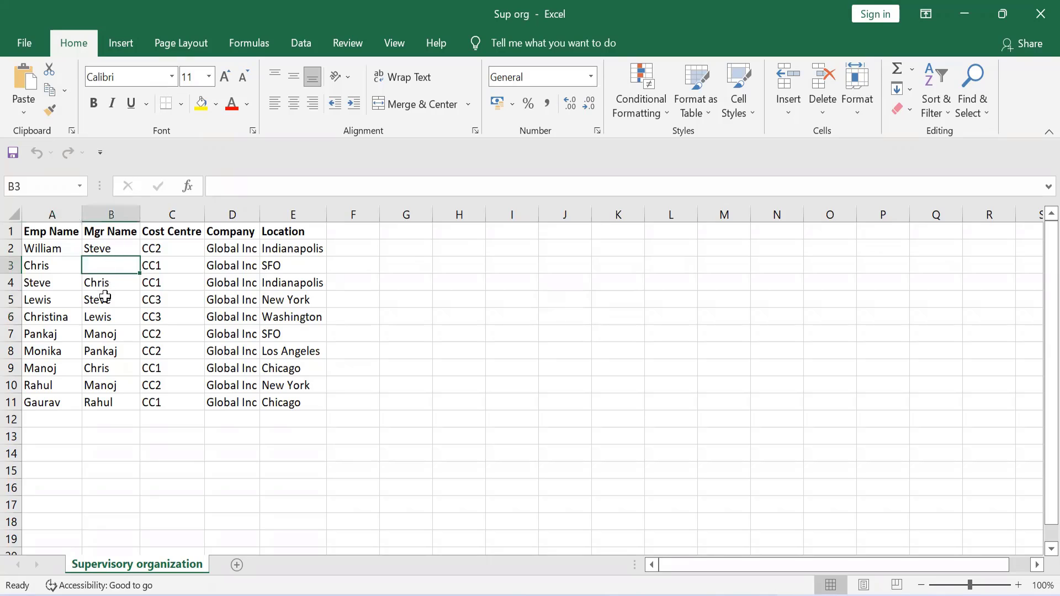
{"action": "left_click", "coordinate": [102, 282]}
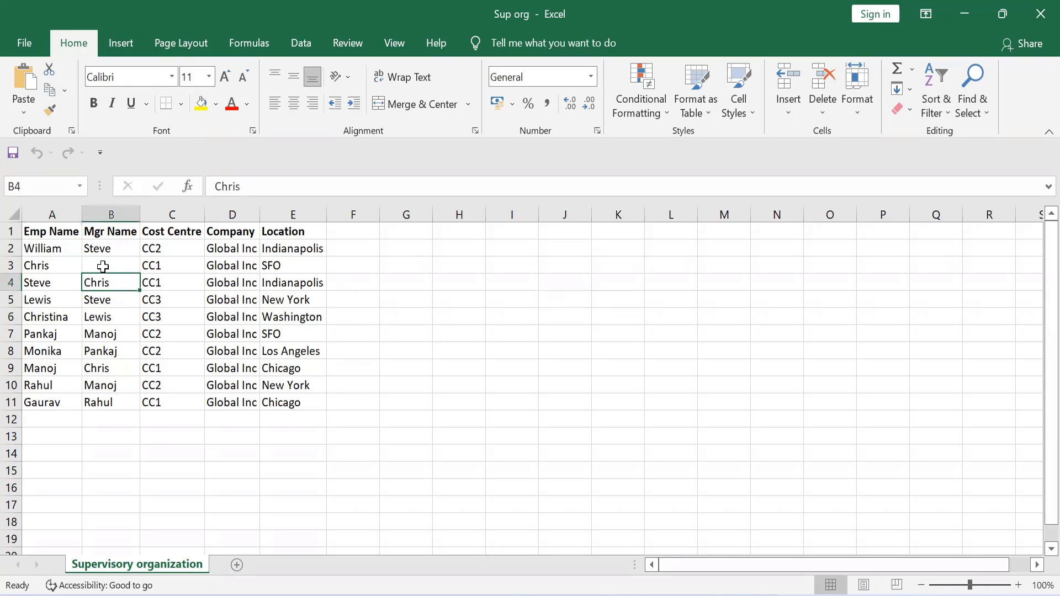
{"action": "left_click", "coordinate": [98, 266]}
{"action": "left_click", "coordinate": [564, 337]}
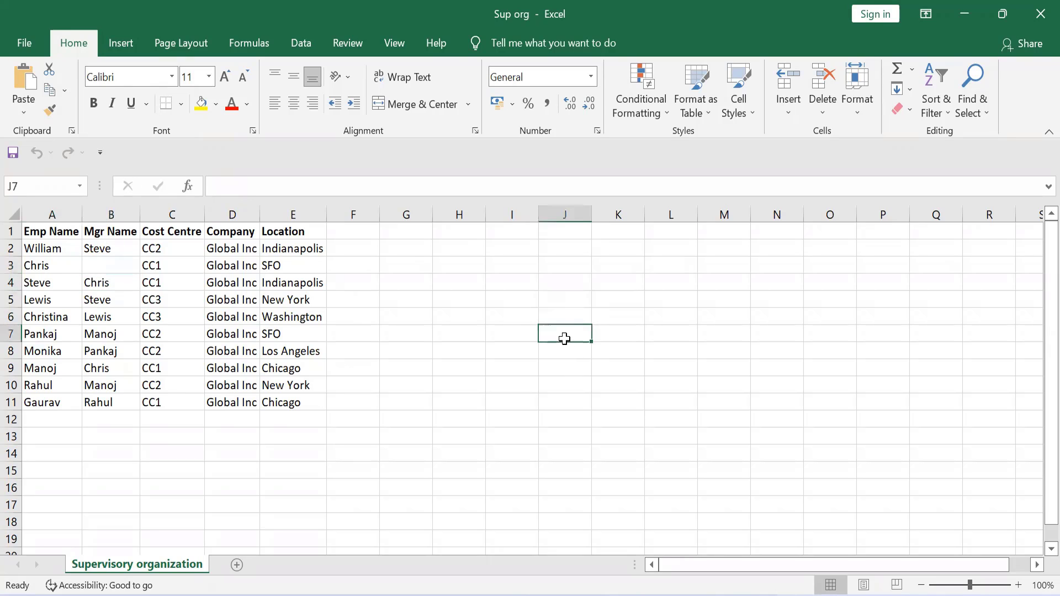
{"action": "type", "text": "Chris"}
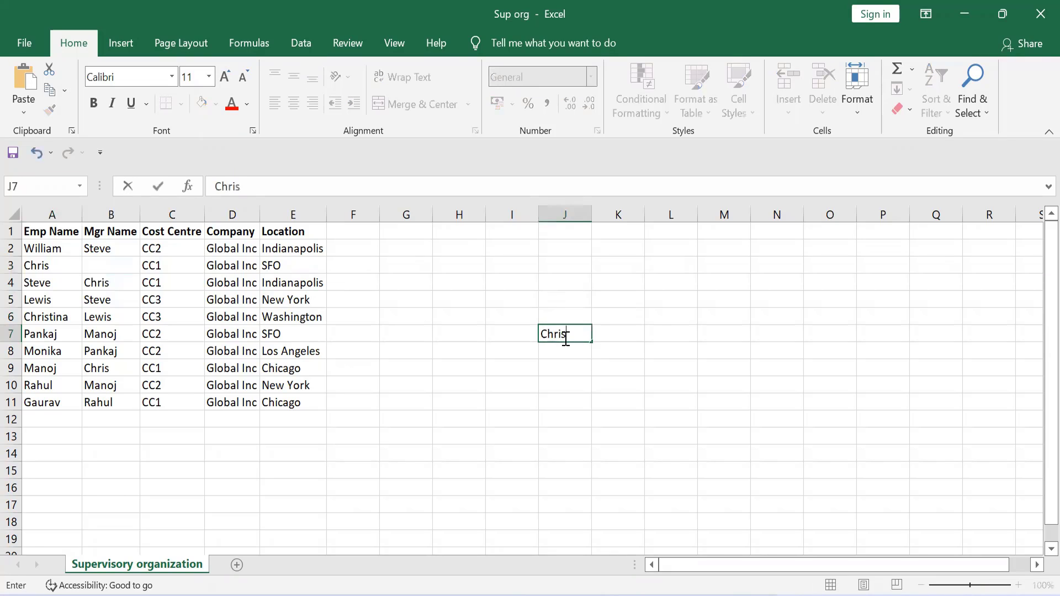
{"action": "key", "text": "Return"}
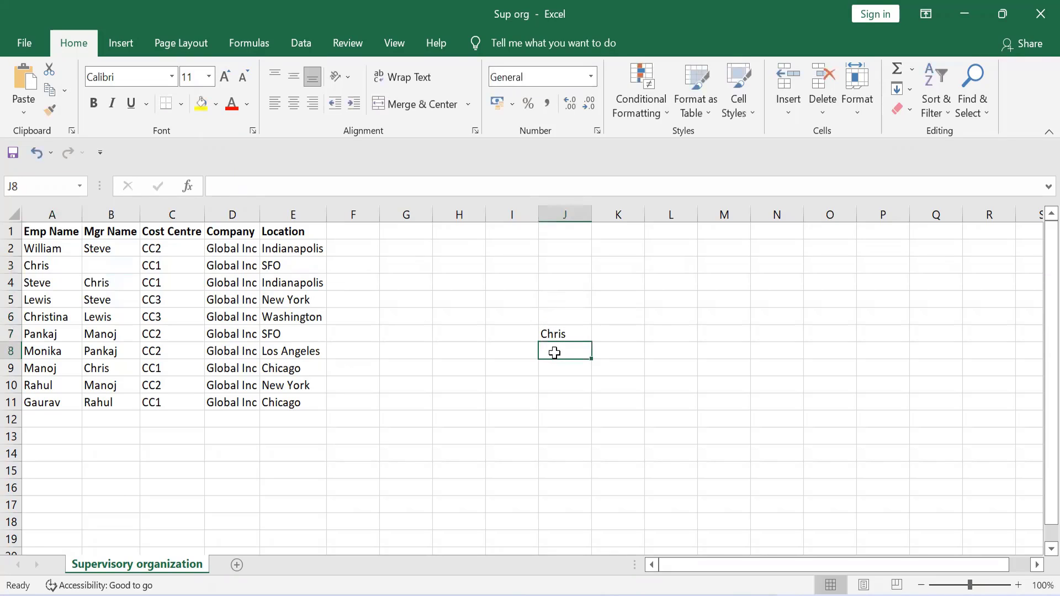
Step: Check the employees in rows 2 to 4 against their managers to find who reports directly to the top-level manager
{"action": "left_click", "coordinate": [519, 353]}
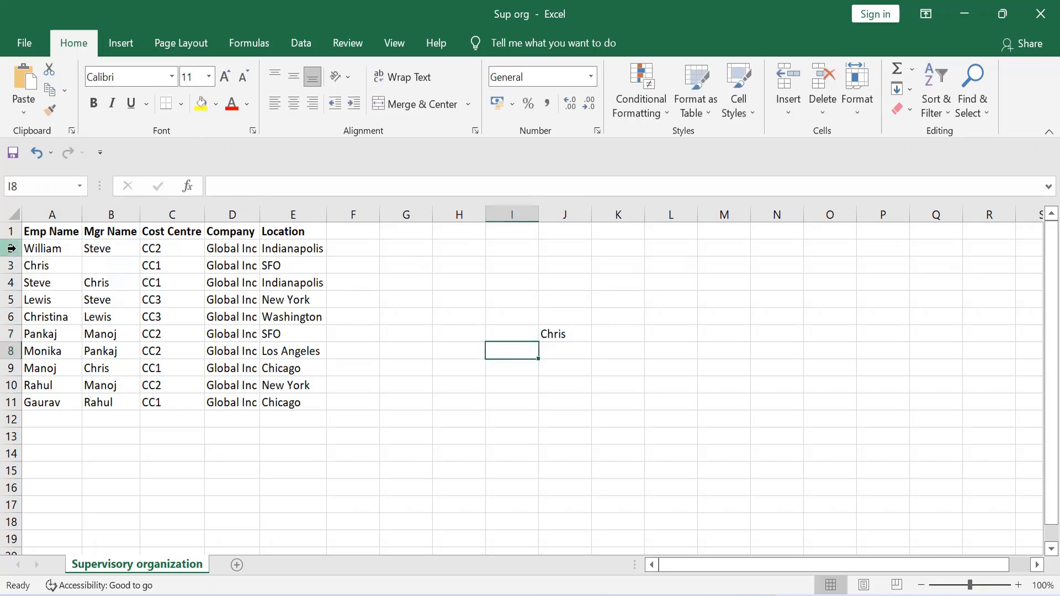
{"action": "left_click", "coordinate": [47, 249]}
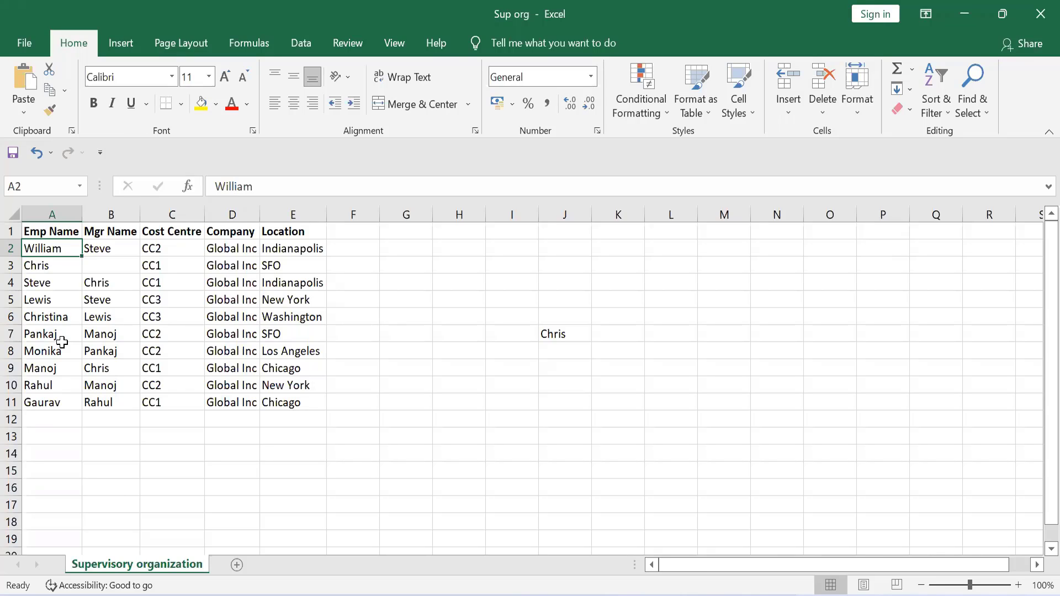
{"action": "left_click", "coordinate": [506, 353]}
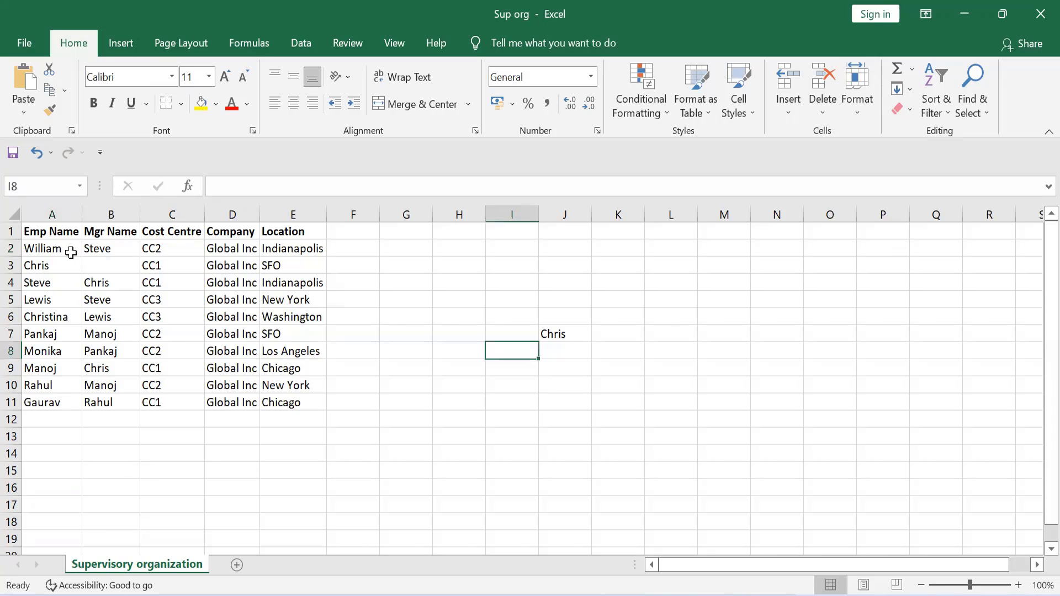
{"action": "left_click", "coordinate": [45, 251]}
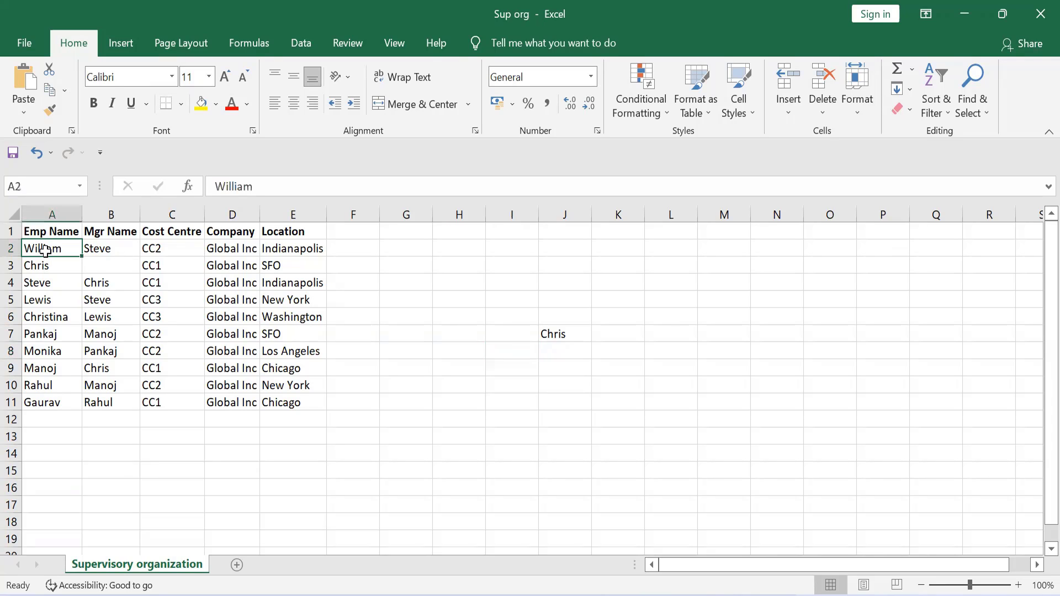
{"action": "key", "text": "Down"}
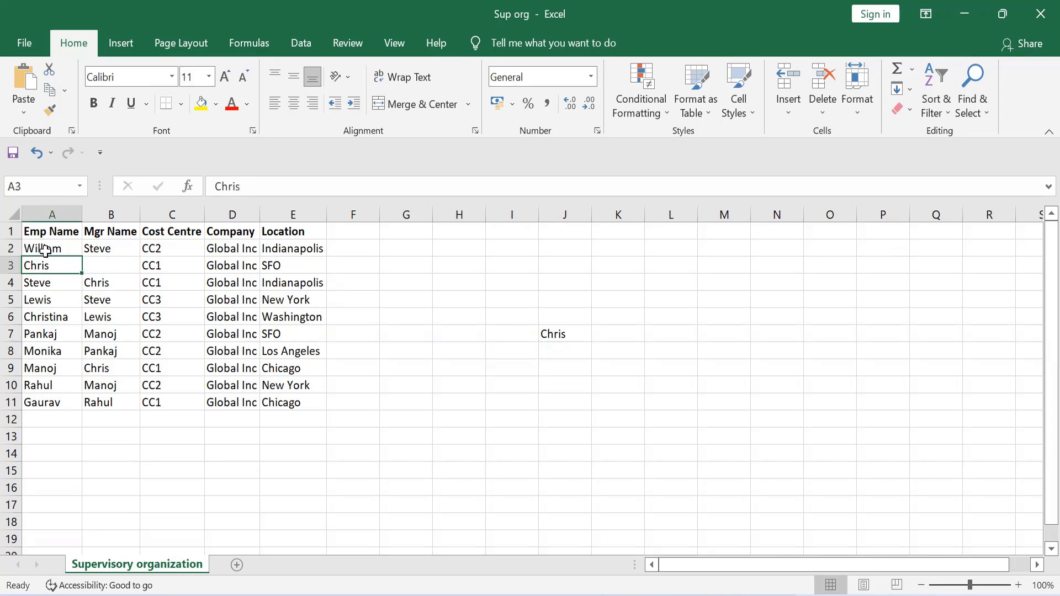
{"action": "key", "text": "Right"}
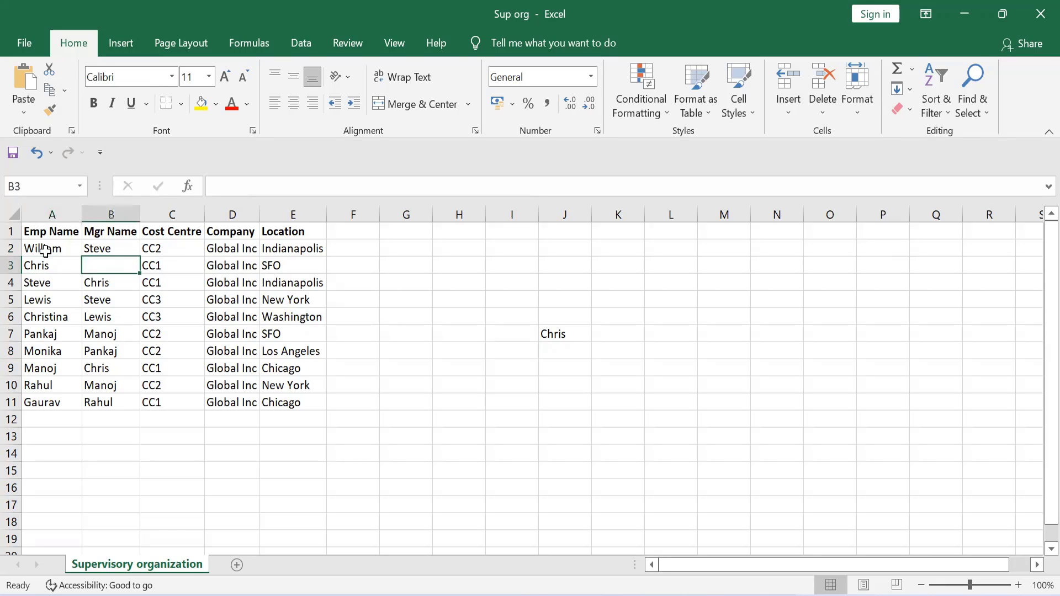
{"action": "key", "text": "Left"}
{"action": "key", "text": "Right"}
{"action": "key", "text": "Down"}
{"action": "key", "text": "Up"}
{"action": "key", "text": "Left"}
{"action": "key", "text": "Down"}
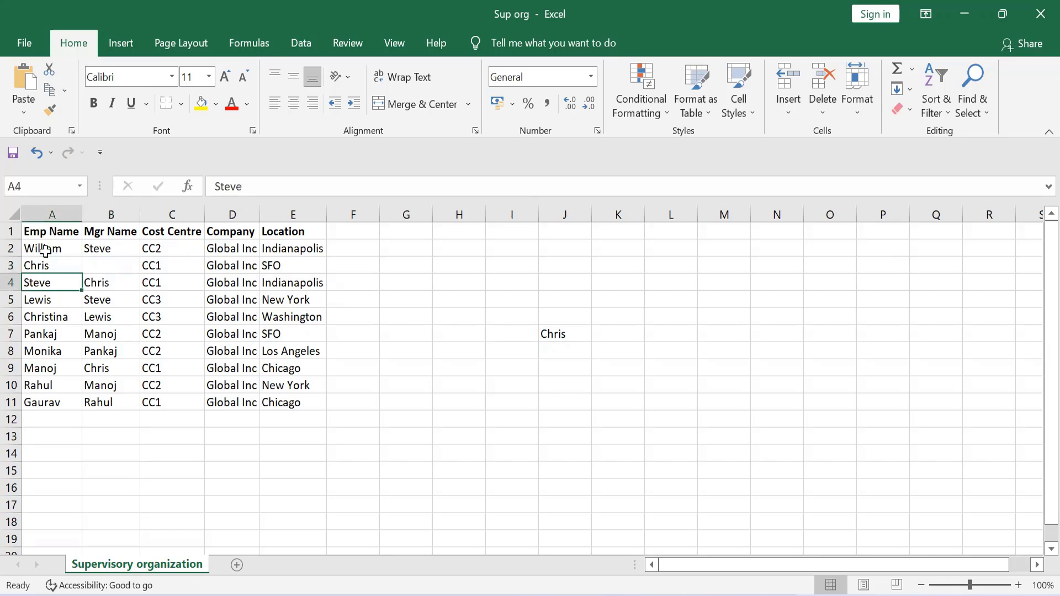
{"action": "key", "text": "Up"}
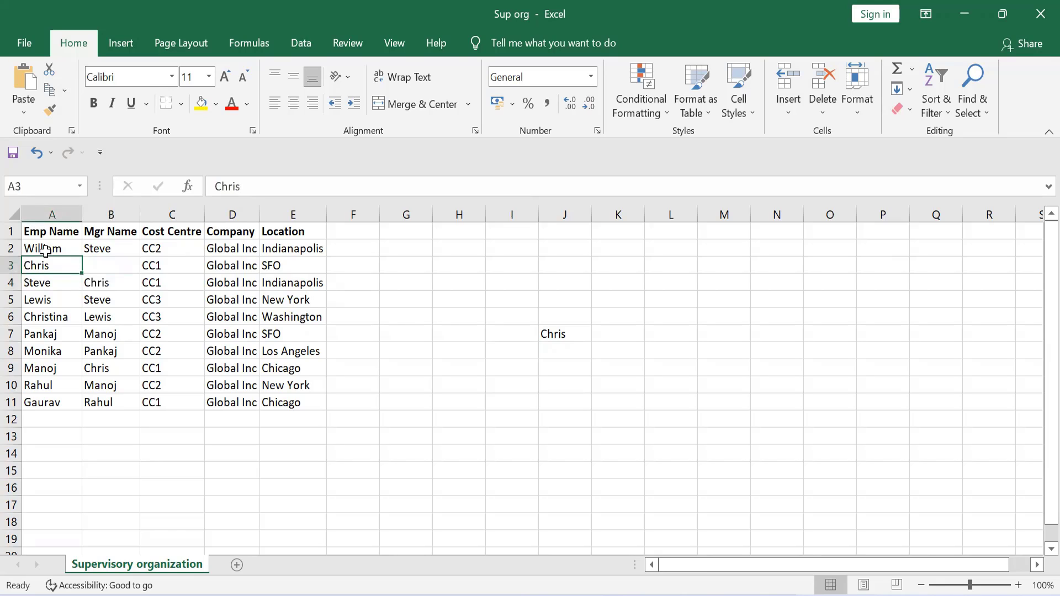
{"action": "key", "text": "Down"}
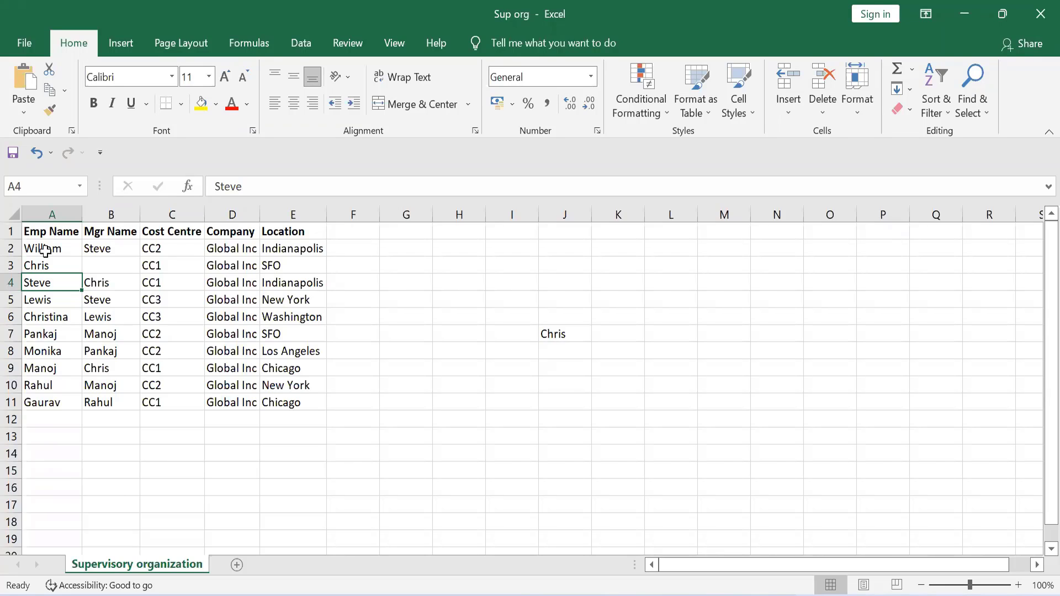
{"action": "key", "text": "Up"}
{"action": "key", "text": "Up"}
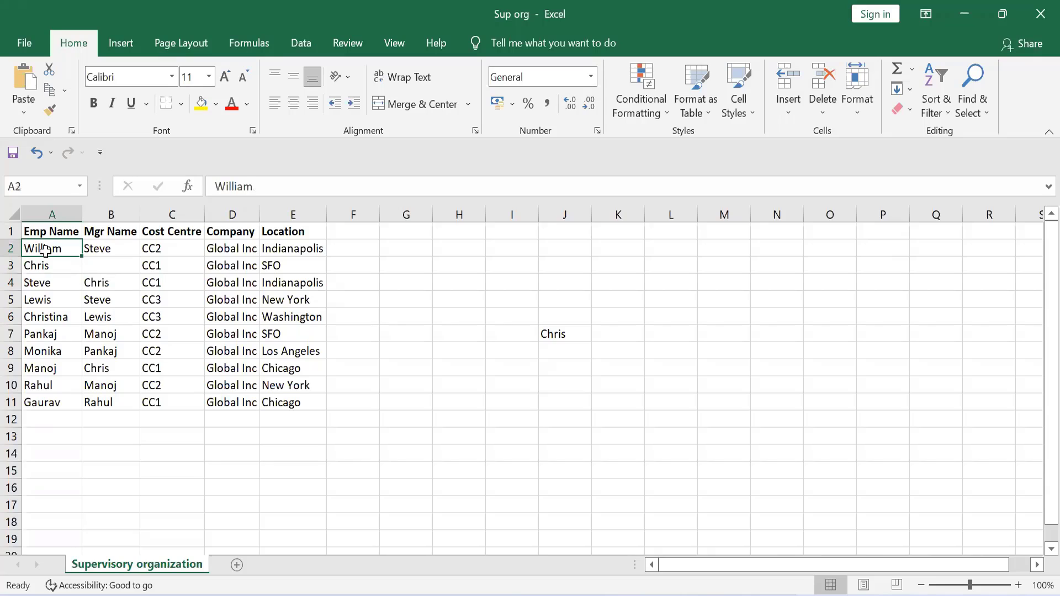
{"action": "key", "text": "Down"}
{"action": "key", "text": "Up"}
{"action": "key", "text": "Down"}
{"action": "key", "text": "Down"}
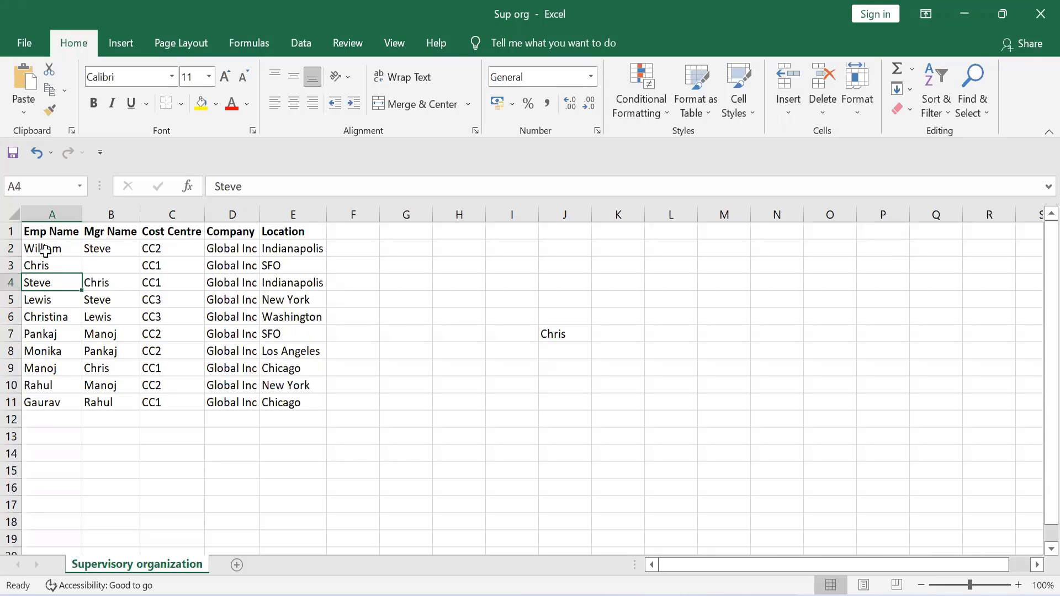
Step: Check the row 4 employee's manager and enter that employee's name in cell I8, one level below the top manager
{"action": "key", "text": "Right"}
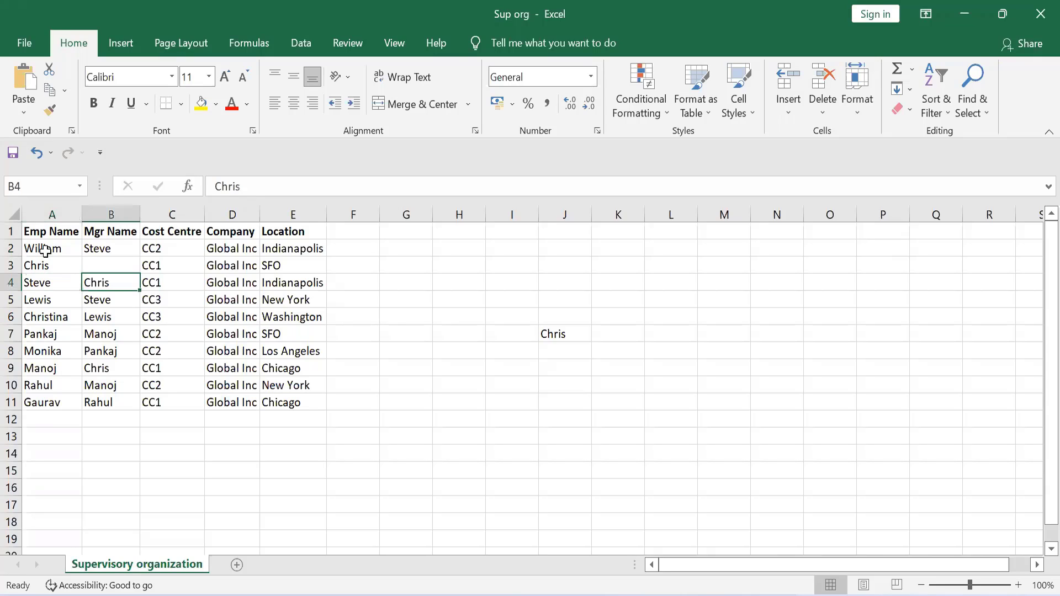
{"action": "key", "text": "Left"}
{"action": "key", "text": "Right"}
{"action": "key", "text": "Right"}
{"action": "key", "text": "Right"}
{"action": "key", "text": "Right"}
{"action": "key", "text": "Right"}
{"action": "key", "text": "Right"}
{"action": "key", "text": "Right"}
{"action": "key", "text": "Right"}
{"action": "key", "text": "Right"}
{"action": "key", "text": "Down"}
{"action": "key", "text": "Down"}
{"action": "key", "text": "Down"}
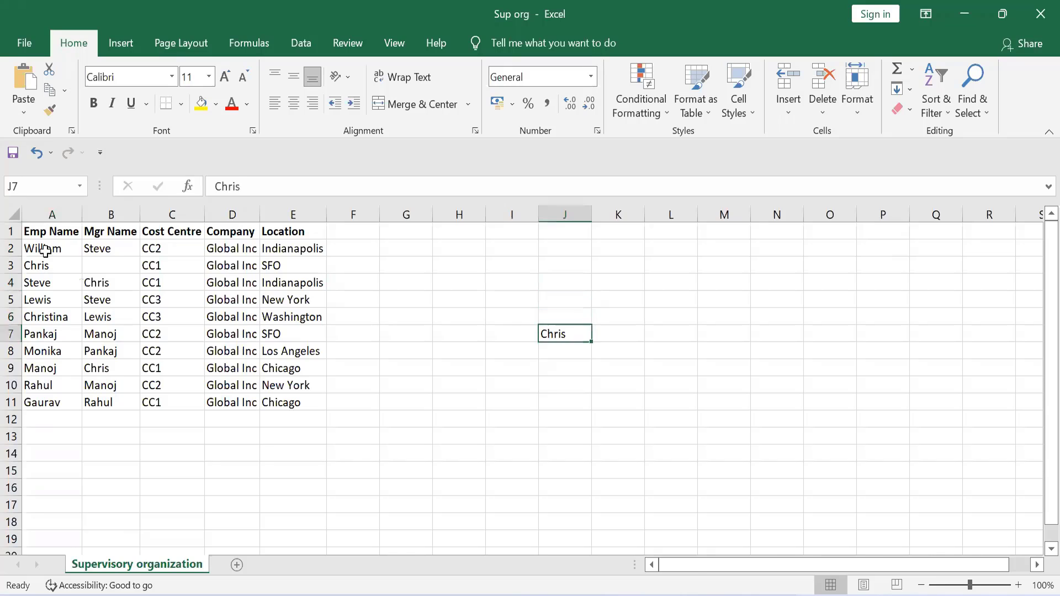
{"action": "key", "text": "Down"}
{"action": "key", "text": "Left"}
{"action": "type", "text": "Steve"}
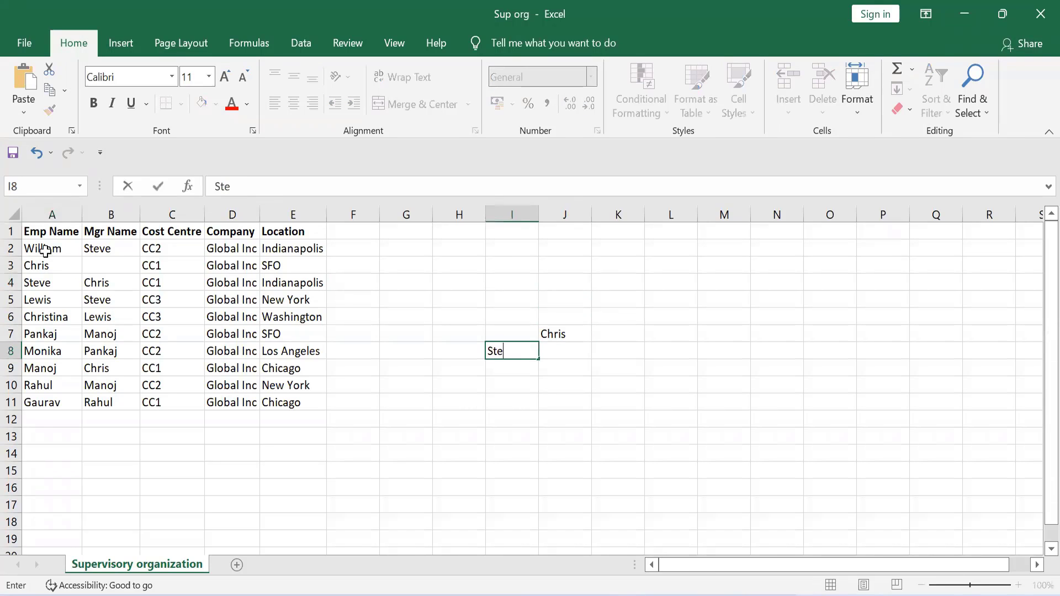
{"action": "key", "text": "Return"}
Step: Check the employees in rows 4 to 6 against their managers to place the row 5 employee in the hierarchy
{"action": "key", "text": "Up"}
{"action": "key", "text": "Left"}
{"action": "key", "text": "Left"}
{"action": "key", "text": "Left"}
{"action": "key", "text": "Left"}
{"action": "key", "text": "Left"}
{"action": "key", "text": "Left"}
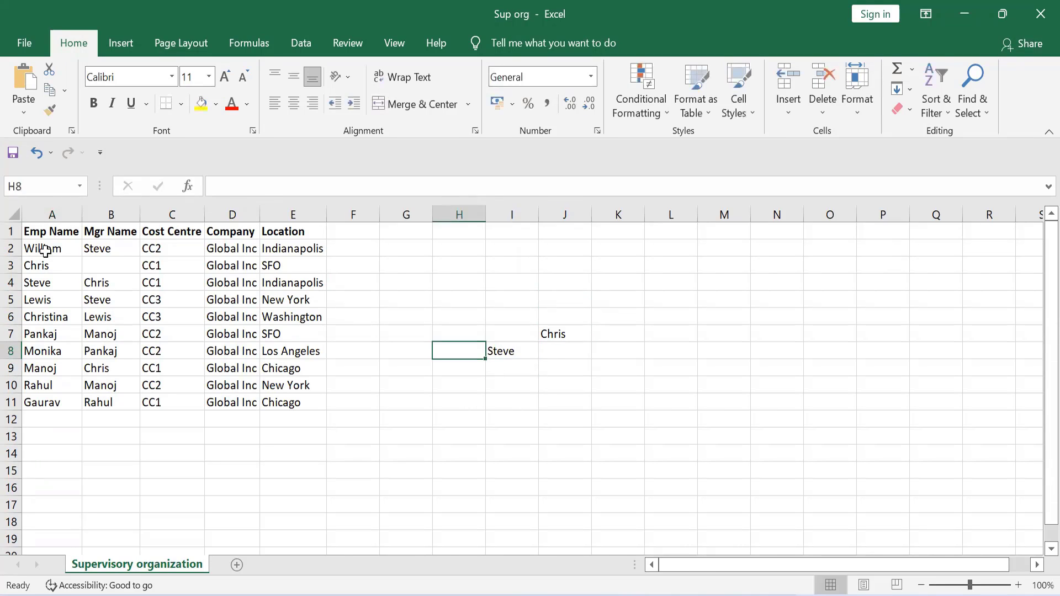
{"action": "key", "text": "Left"}
{"action": "key", "text": "Left"}
{"action": "key", "text": "Up"}
{"action": "key", "text": "Up"}
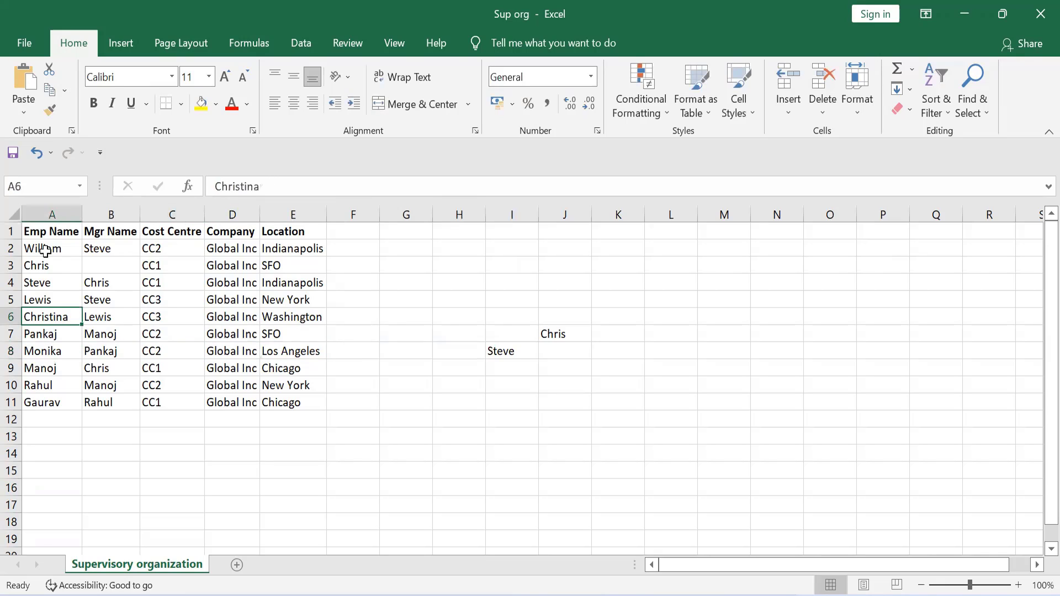
{"action": "key", "text": "Up"}
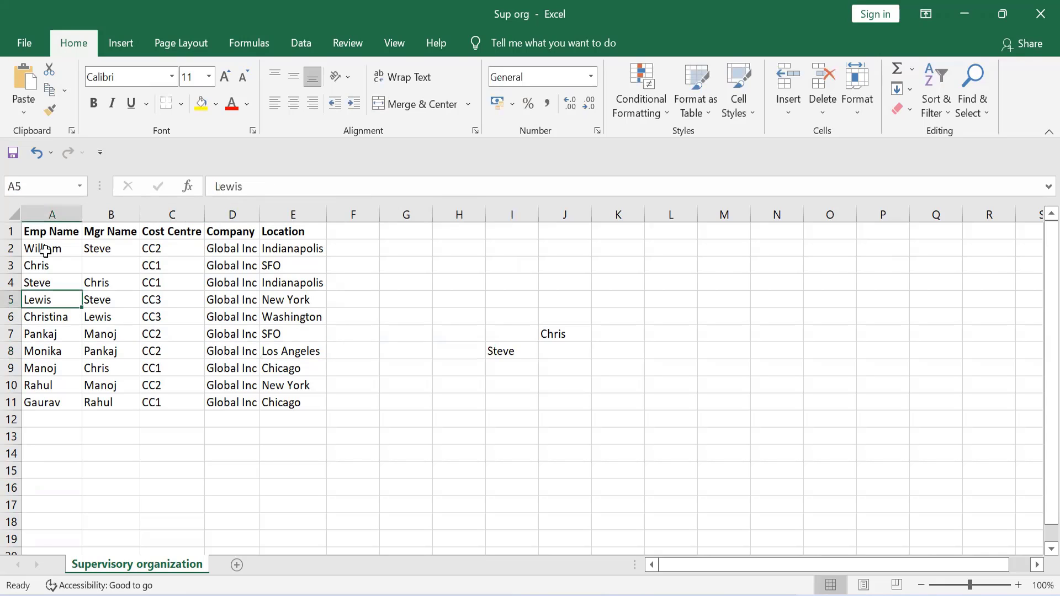
{"action": "key", "text": "Up"}
{"action": "key", "text": "Down"}
{"action": "key", "text": "Right"}
{"action": "key", "text": "Down"}
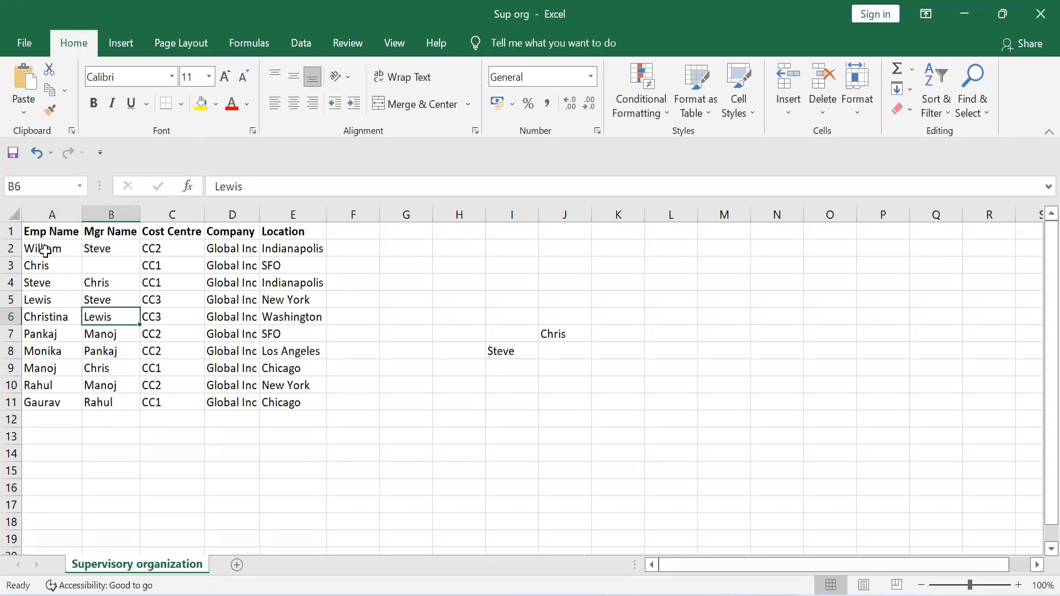
{"action": "key", "text": "Up"}
{"action": "key", "text": "Down"}
{"action": "key", "text": "Up"}
{"action": "key", "text": "Left"}
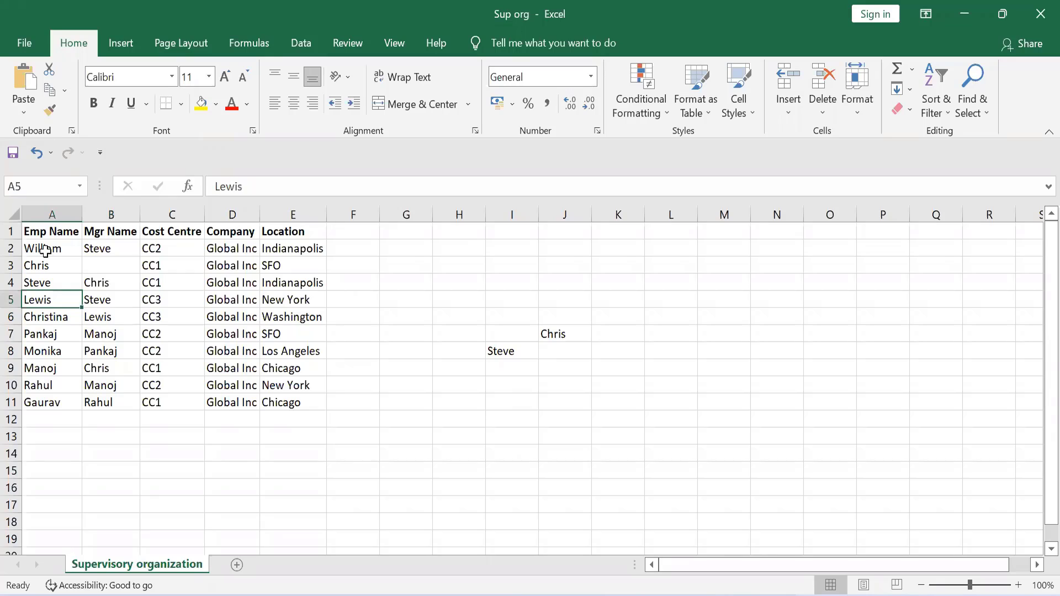
Step: Enter the row 5 employee's name in cell H9, one level below the manager in I8
{"action": "key", "text": "Right"}
{"action": "key", "text": "Right"}
{"action": "key", "text": "Right"}
{"action": "key", "text": "Right"}
{"action": "key", "text": "Right"}
{"action": "key", "text": "Down"}
{"action": "key", "text": "Down"}
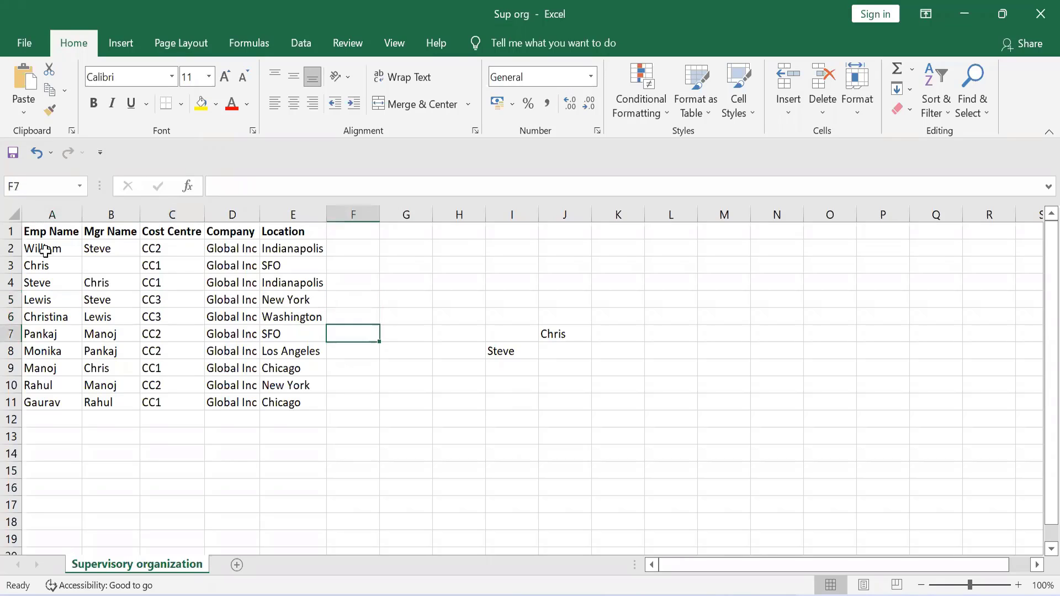
{"action": "key", "text": "Down"}
{"action": "key", "text": "Right"}
{"action": "key", "text": "Down"}
{"action": "key", "text": "Right"}
{"action": "type", "text": "L"}
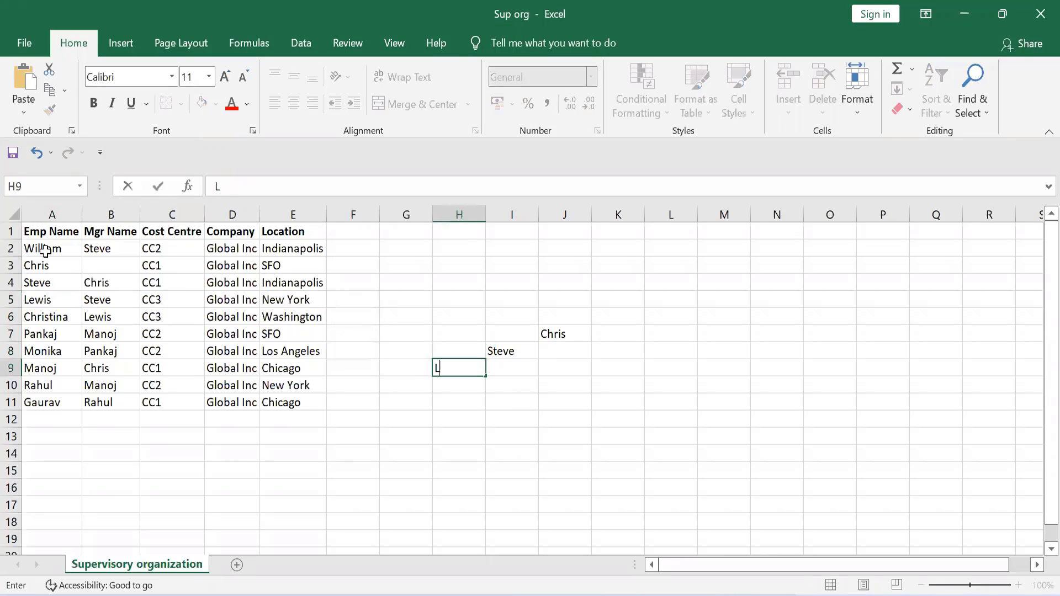
{"action": "type", "text": "ewis"}
{"action": "key", "text": "ctrl+Return"}
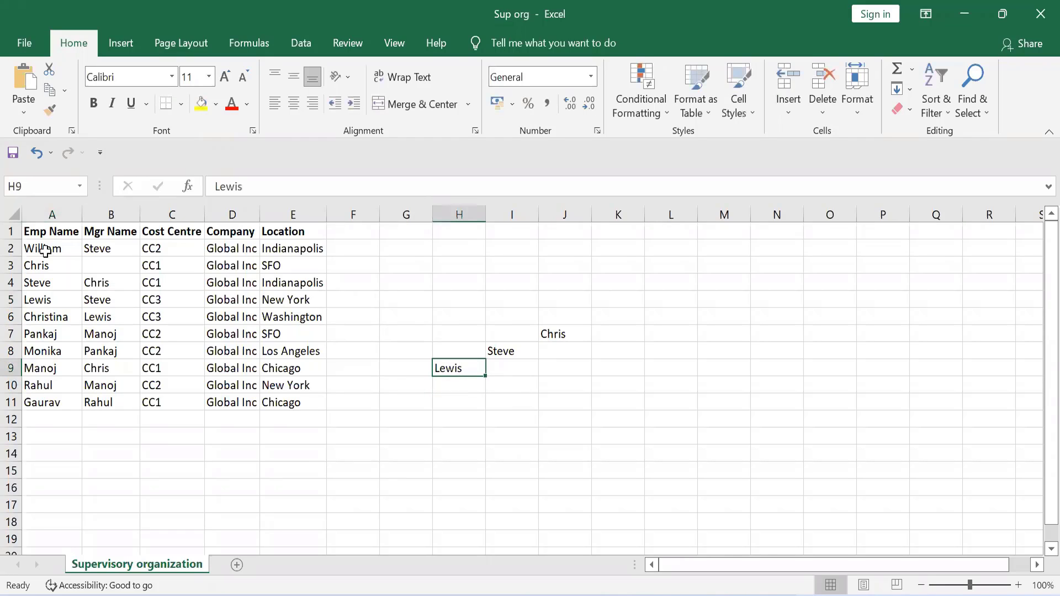
Step: Review the row 6 employee's manager and reread the Emp Name entries from row 2 down to row 6
{"action": "key", "text": "Left"}
{"action": "key", "text": "Left"}
{"action": "key", "text": "Left"}
{"action": "key", "text": "Left"}
{"action": "key", "text": "Left"}
{"action": "key", "text": "Left"}
{"action": "key", "text": "Left"}
{"action": "key", "text": "Up"}
{"action": "key", "text": "Up"}
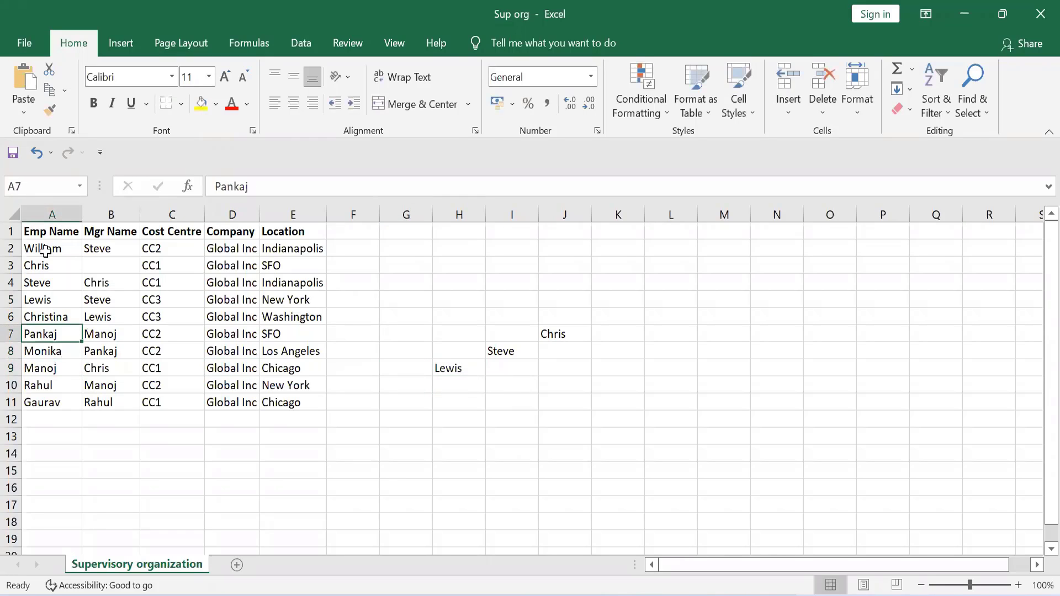
{"action": "key", "text": "Up"}
{"action": "key", "text": "Up"}
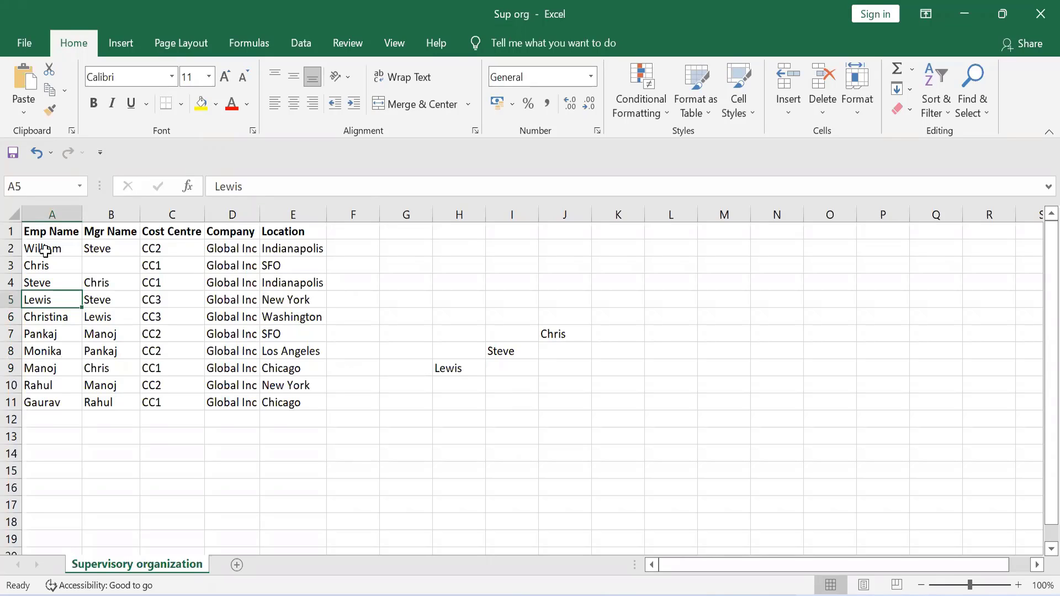
{"action": "key", "text": "Down"}
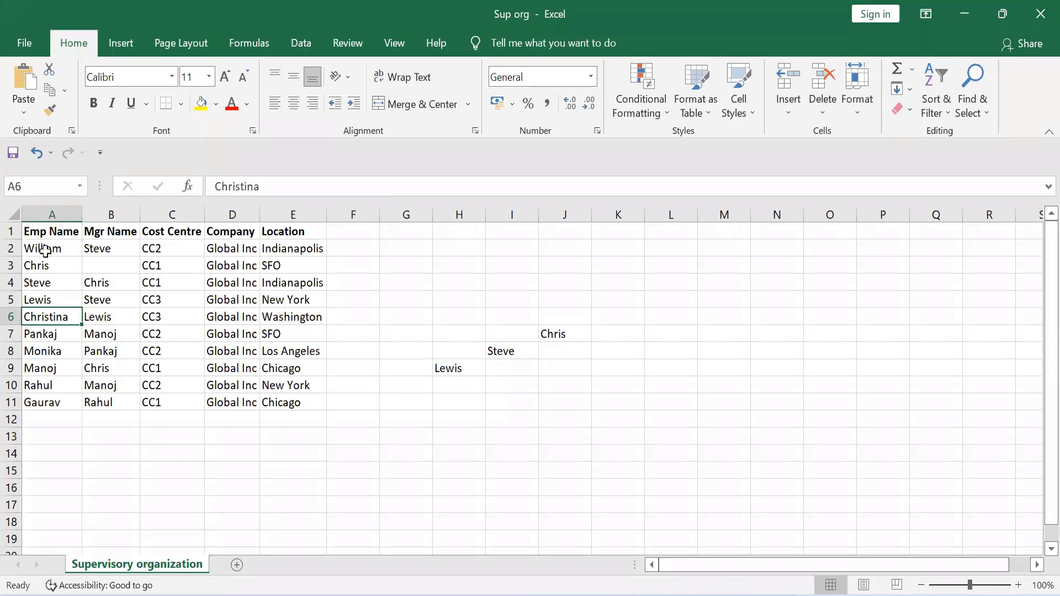
{"action": "key", "text": "Up"}
{"action": "key", "text": "Down"}
{"action": "key", "text": "Right"}
{"action": "key", "text": "Left"}
{"action": "key", "text": "Up"}
{"action": "key", "text": "Up"}
{"action": "key", "text": "Up"}
{"action": "key", "text": "Up"}
{"action": "key", "text": "Down"}
{"action": "key", "text": "Down"}
{"action": "key", "text": "Down"}
{"action": "key", "text": "Down"}
{"action": "key", "text": "Right"}
{"action": "key", "text": "Left"}
{"action": "key", "text": "Right"}
Step: Check the managers of the employees in rows 7 and 8, and find the row 7 employee's manager in the Emp Name column
{"action": "key", "text": "Down"}
{"action": "key", "text": "Down"}
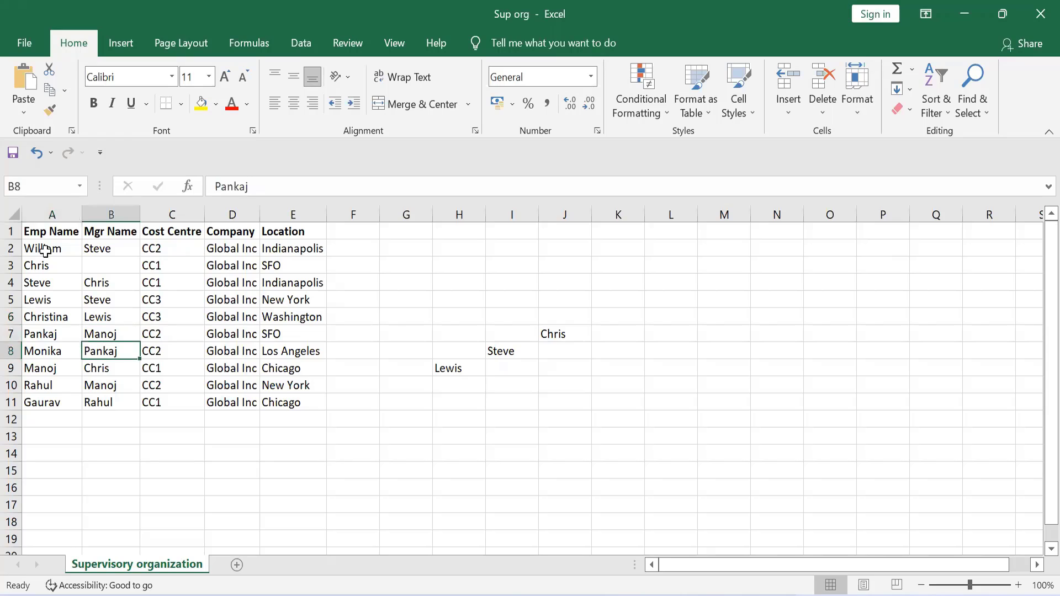
{"action": "key", "text": "Up"}
{"action": "key", "text": "Left"}
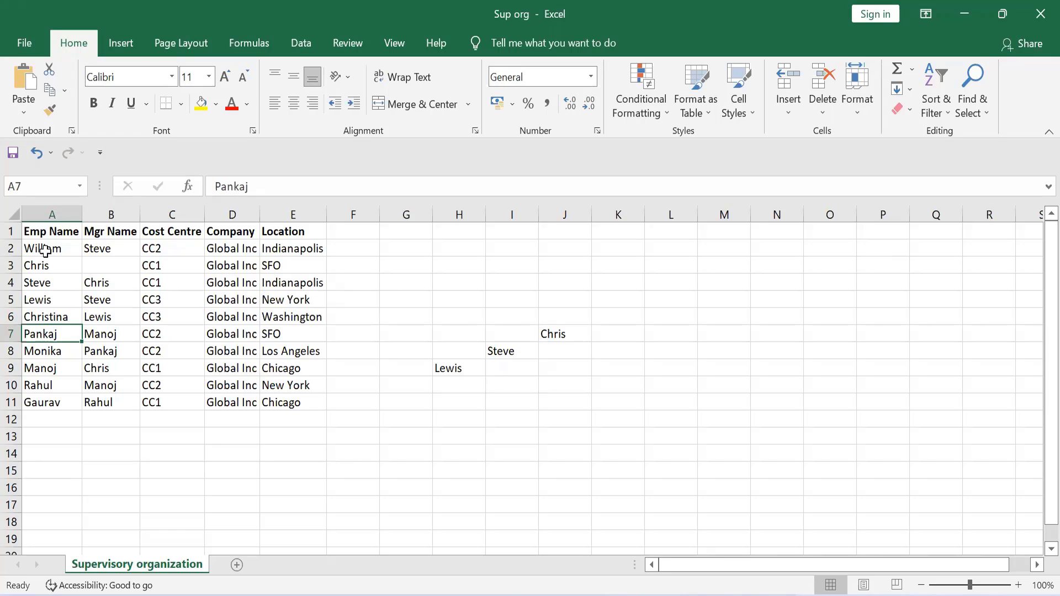
{"action": "key", "text": "Right"}
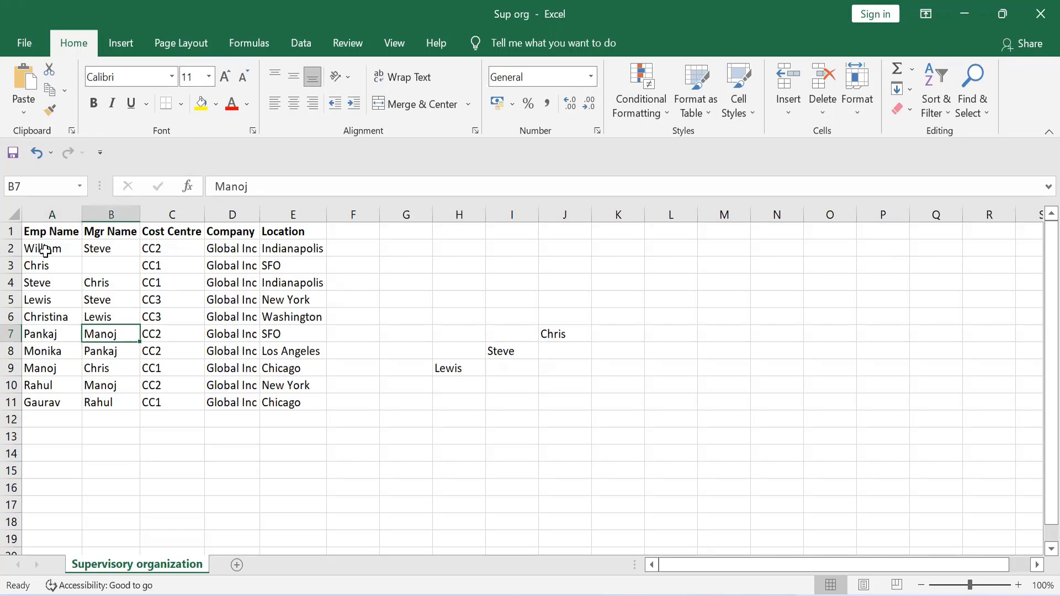
{"action": "key", "text": "Left"}
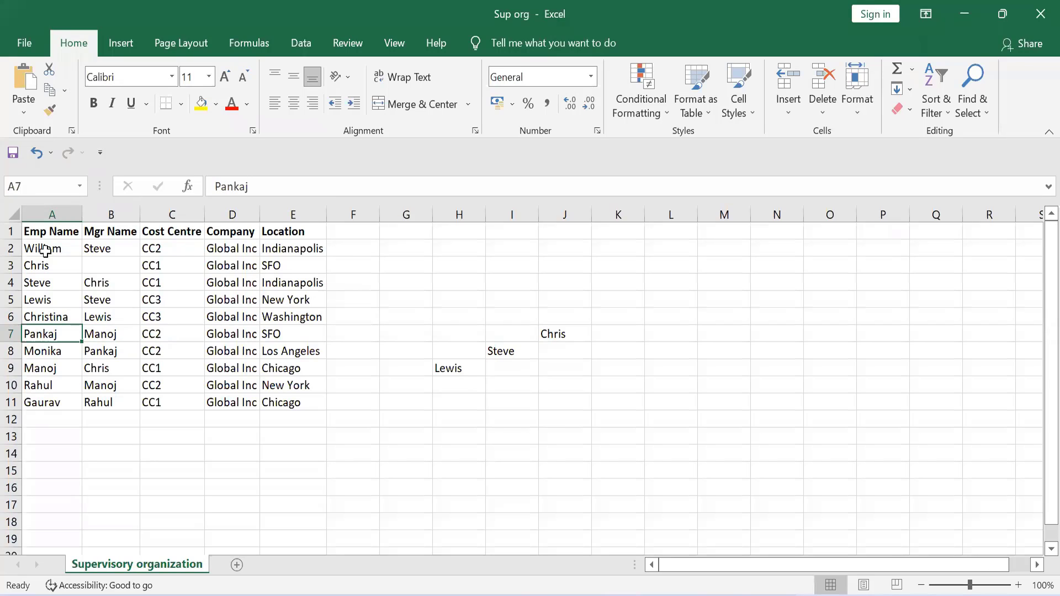
{"action": "key", "text": "Right"}
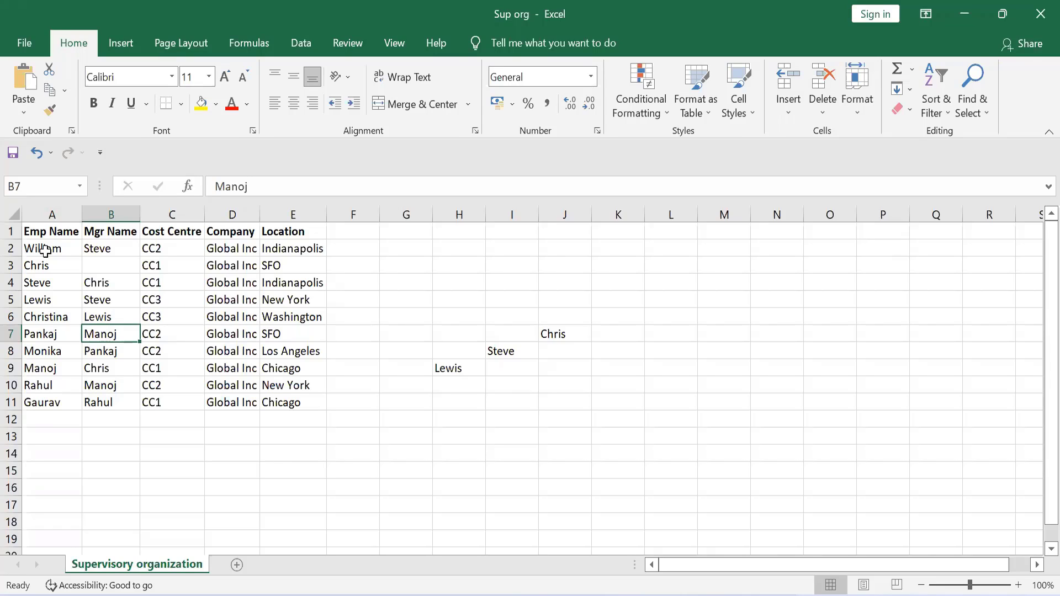
{"action": "key", "text": "Left"}
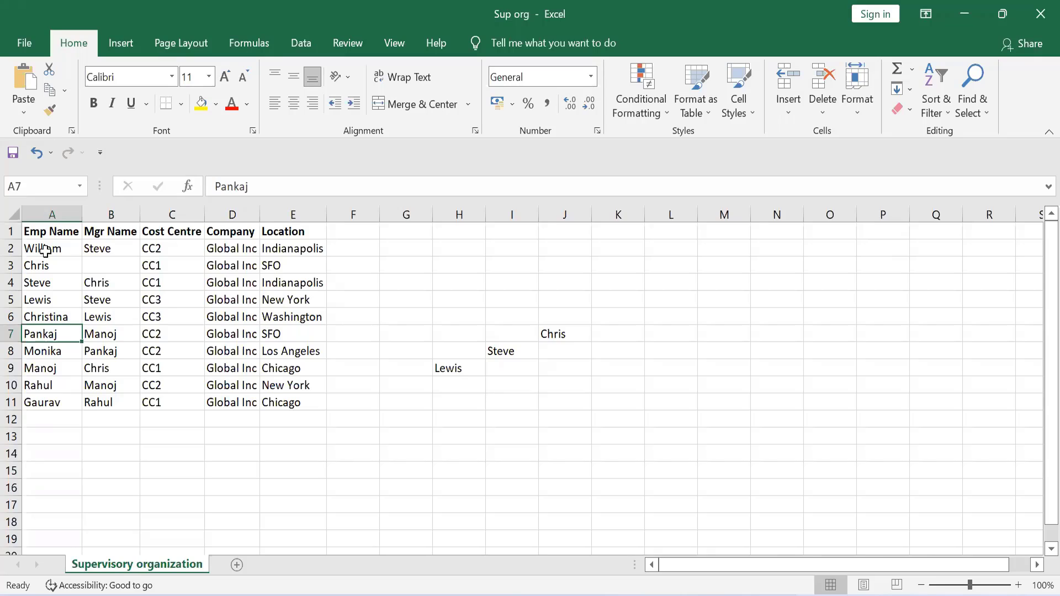
{"action": "key", "text": "Down"}
{"action": "key", "text": "Down"}
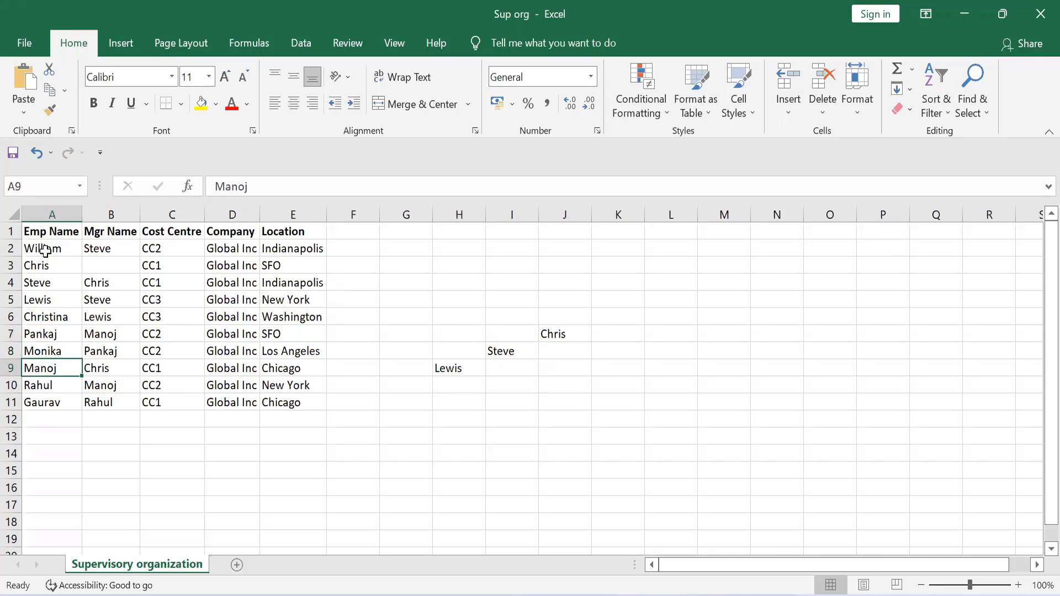
Step: Enter the row 9 employee's name in cell K8, one level below the top manager in J7
{"action": "key", "text": "Right"}
{"action": "key", "text": "Right"}
{"action": "key", "text": "Right"}
{"action": "key", "text": "Right"}
{"action": "key", "text": "Right"}
{"action": "key", "text": "Right"}
{"action": "key", "text": "Right"}
{"action": "key", "text": "Right"}
{"action": "key", "text": "Right"}
{"action": "key", "text": "Right"}
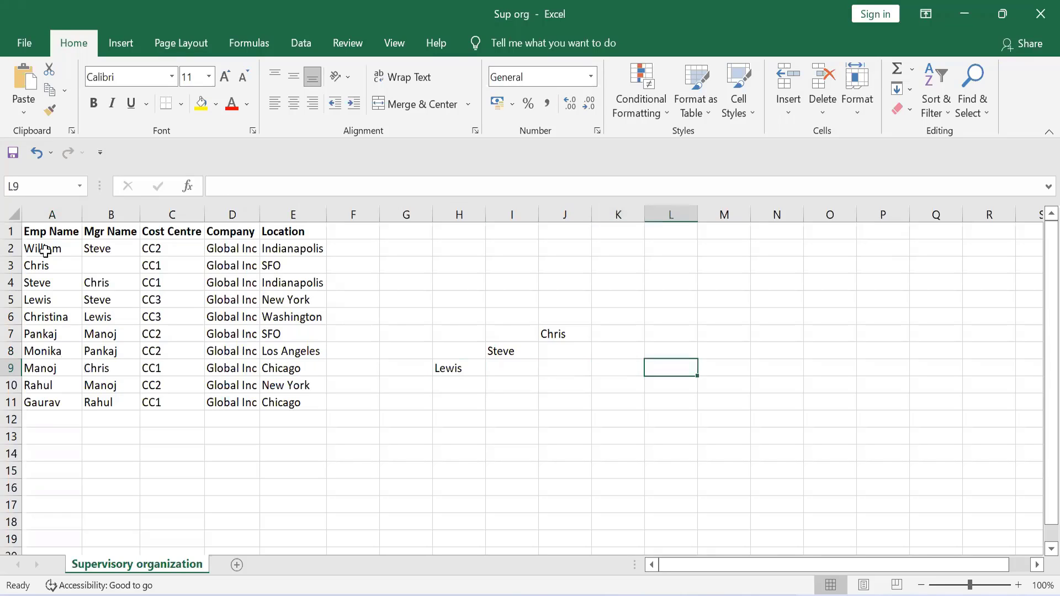
{"action": "key", "text": "Up"}
{"action": "type", "text": "M"}
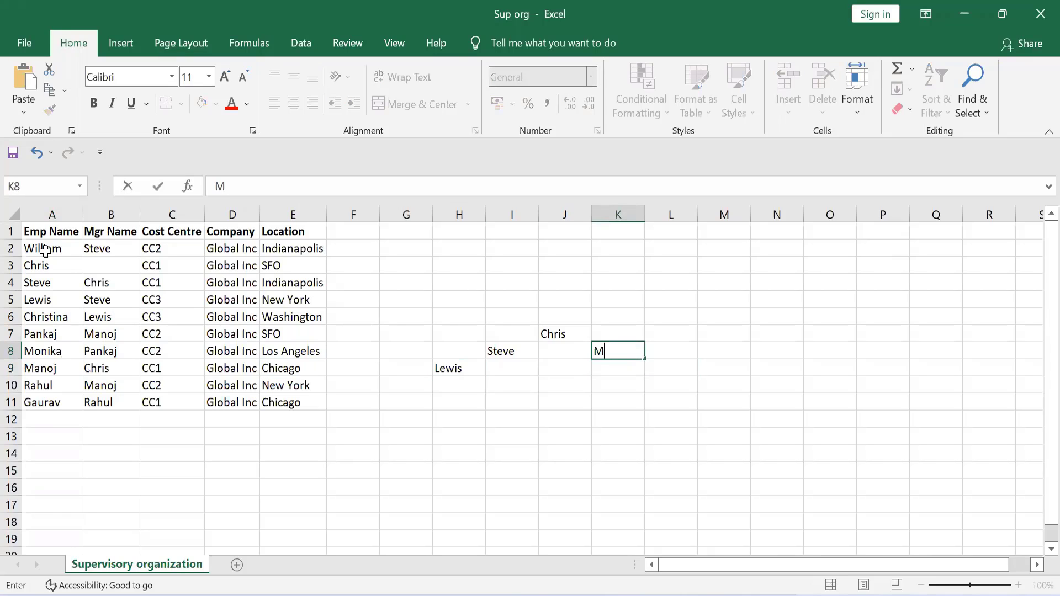
{"action": "type", "text": "anoj"}
{"action": "key", "text": "Return"}
Step: Check the row 7 employee's manager and enter that employee's name in cell L9, one level below the manager in K8
{"action": "key", "text": "Left"}
{"action": "key", "text": "Home"}
{"action": "key", "text": "Up"}
{"action": "key", "text": "Up"}
{"action": "key", "text": "Up"}
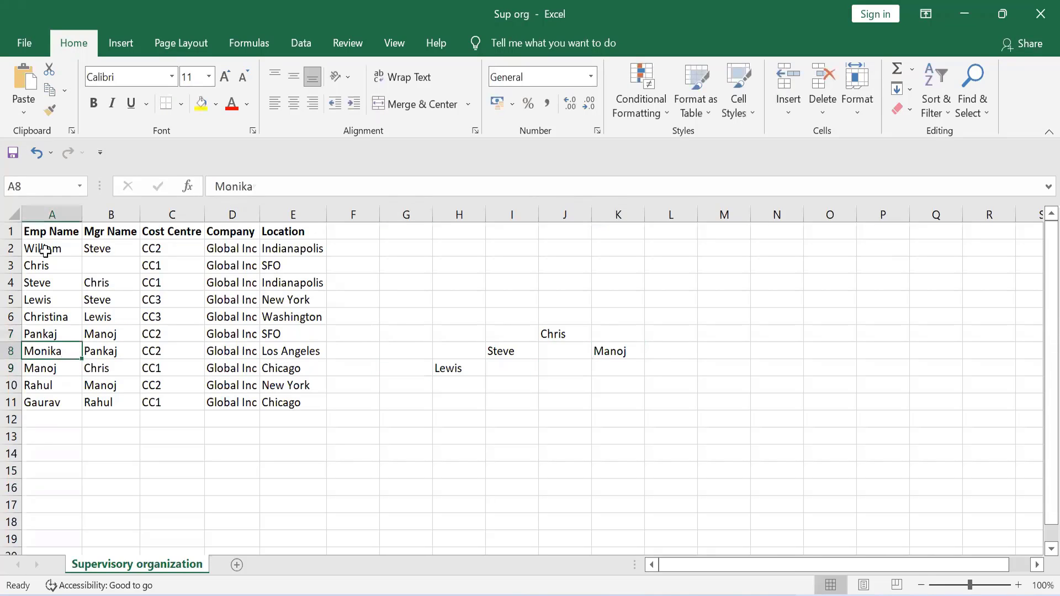
{"action": "key", "text": "Down"}
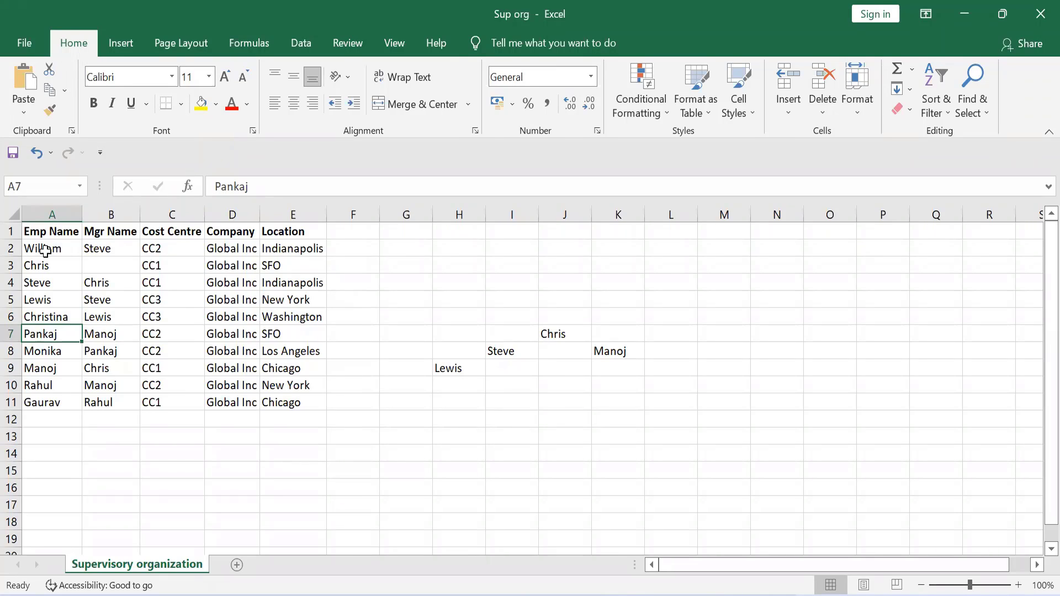
{"action": "key", "text": "Right"}
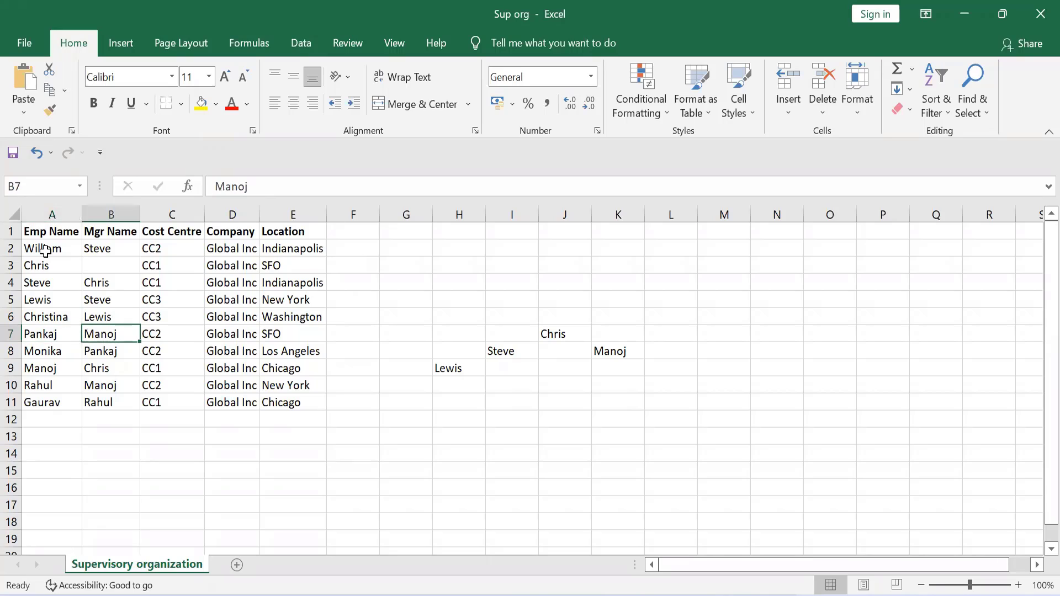
{"action": "key", "text": "Right"}
{"action": "key", "text": "Right"}
{"action": "key", "text": "Right"}
{"action": "key", "text": "Right"}
{"action": "key", "text": "Right"}
{"action": "key", "text": "Right"}
{"action": "key", "text": "Right"}
{"action": "key", "text": "Right"}
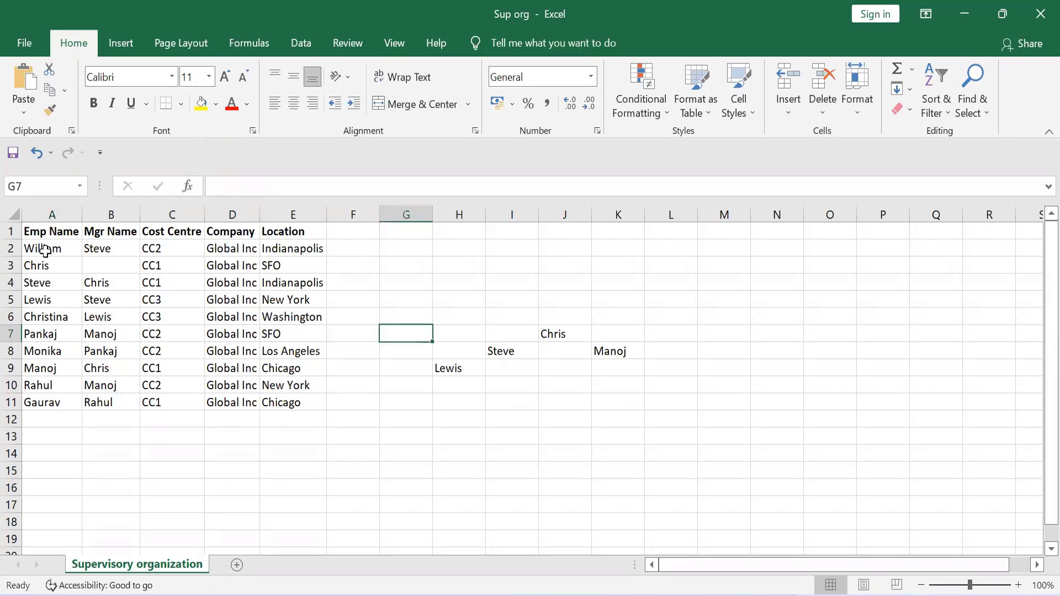
{"action": "key", "text": "Right"}
{"action": "key", "text": "Down"}
{"action": "key", "text": "Down"}
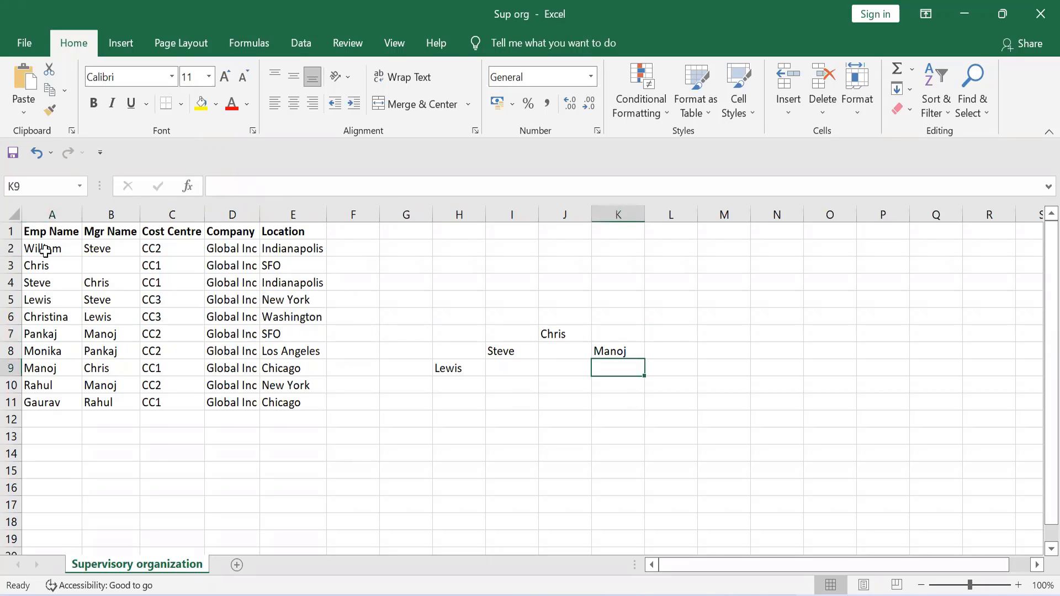
{"action": "key", "text": "Right"}
{"action": "key", "text": "Left"}
{"action": "key", "text": "Right"}
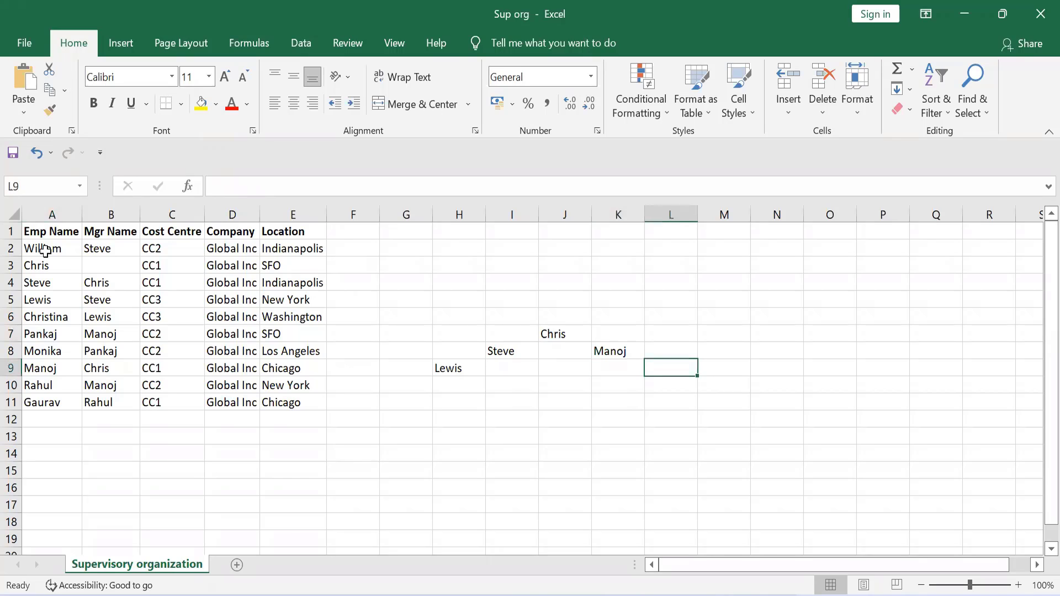
{"action": "type", "text": "Pankaj"}
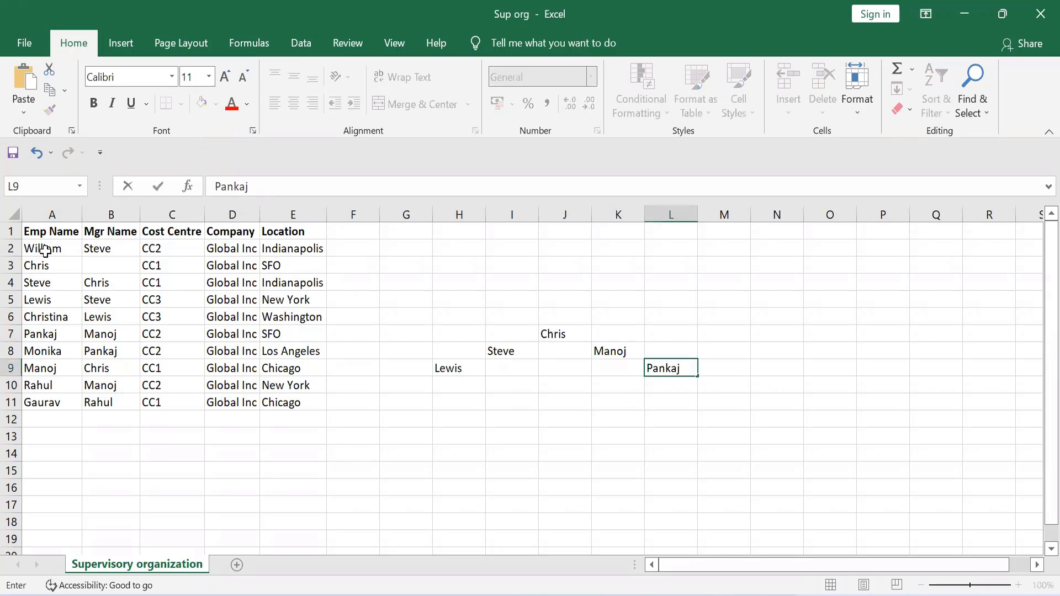
{"action": "key", "text": "Return"}
Step: Compare the employees in rows 7 and 8 with their managers to see who the row 8 employee reports to
{"action": "key", "text": "Left"}
{"action": "key", "text": "ctrl+Left"}
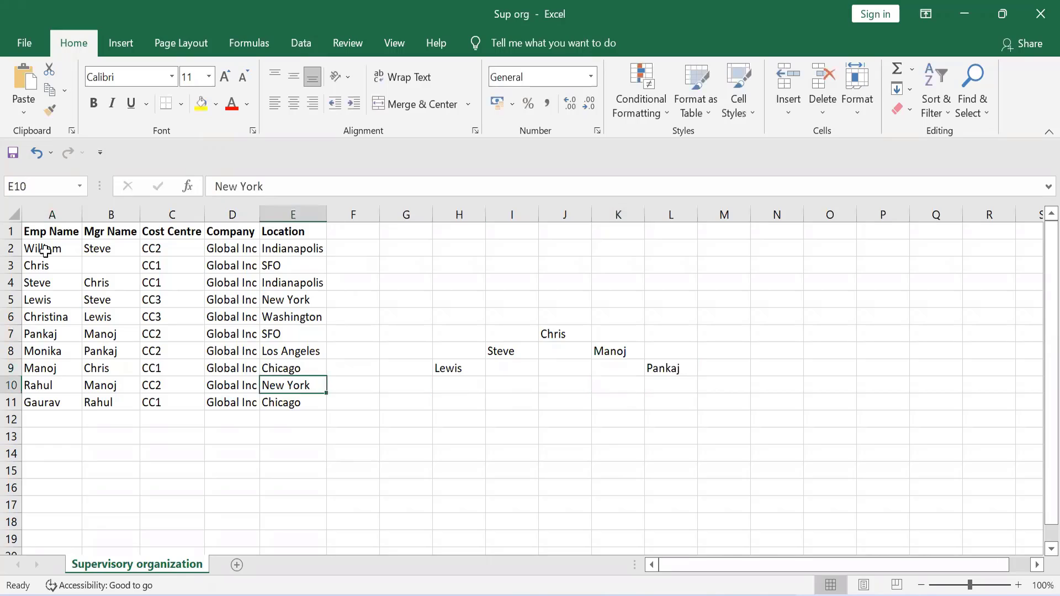
{"action": "key", "text": "ctrl+Left"}
{"action": "key", "text": "Up"}
{"action": "key", "text": "Up"}
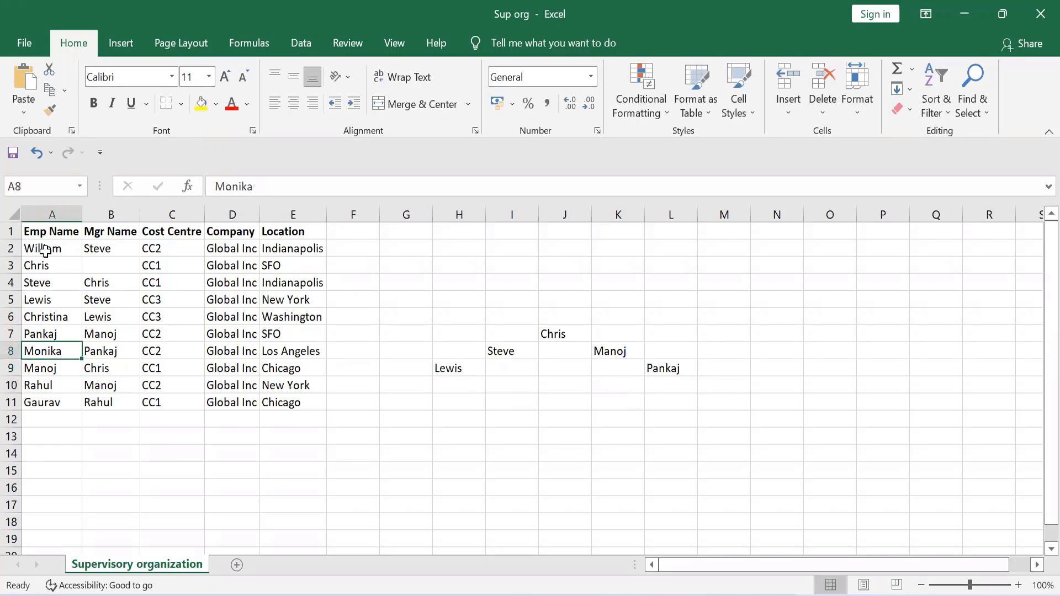
{"action": "key", "text": "Up"}
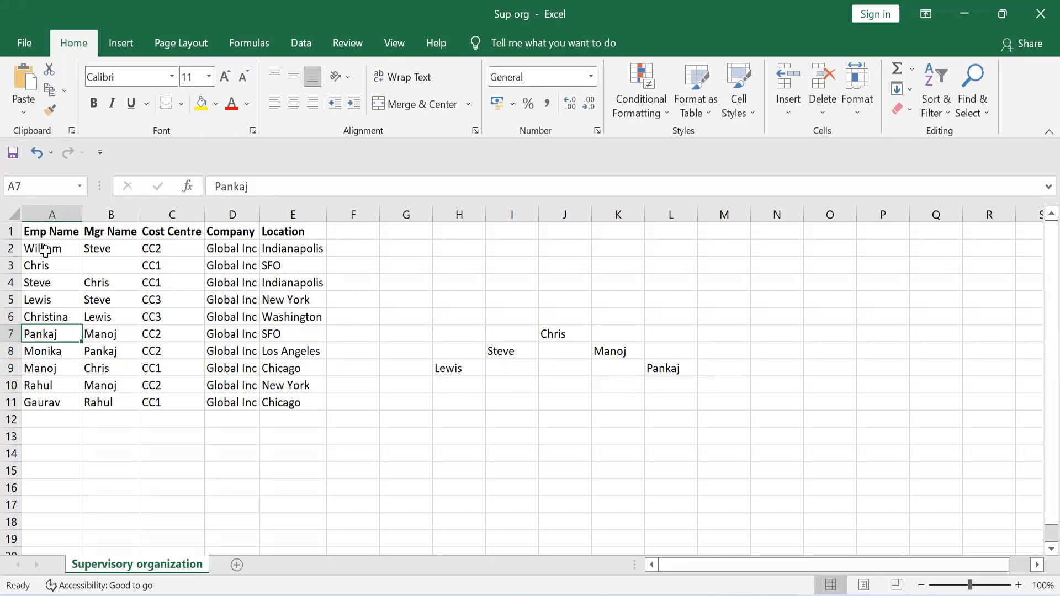
{"action": "key", "text": "Right"}
{"action": "key", "text": "Down"}
{"action": "key", "text": "Left"}
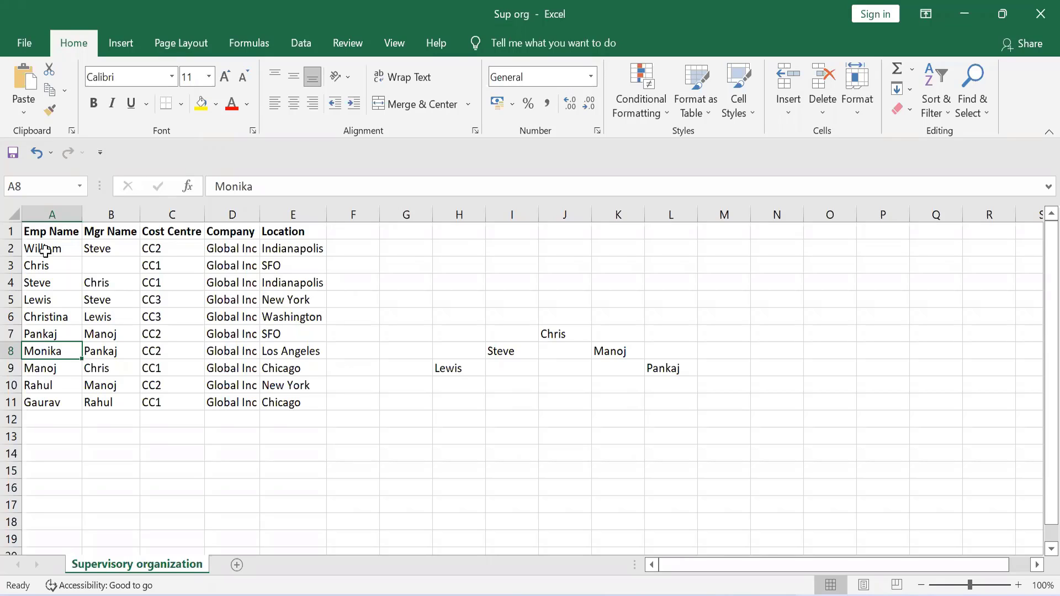
Step: Check the row 10 employee's manager and enter that employee's name in cell K9, one level below the manager in K8
{"action": "left_click", "coordinate": [47, 372]}
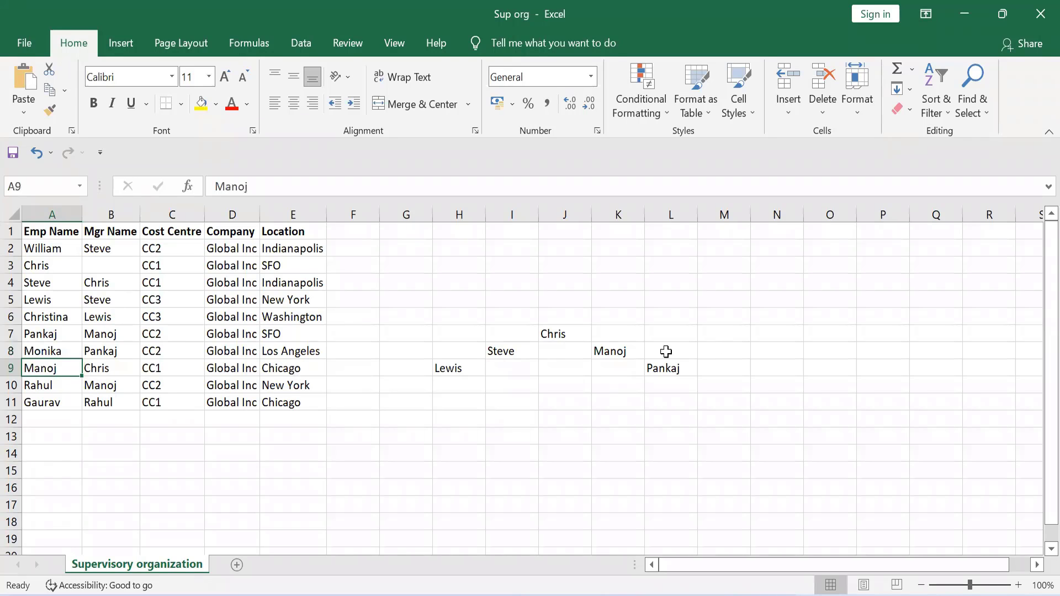
{"action": "left_click", "coordinate": [601, 347]}
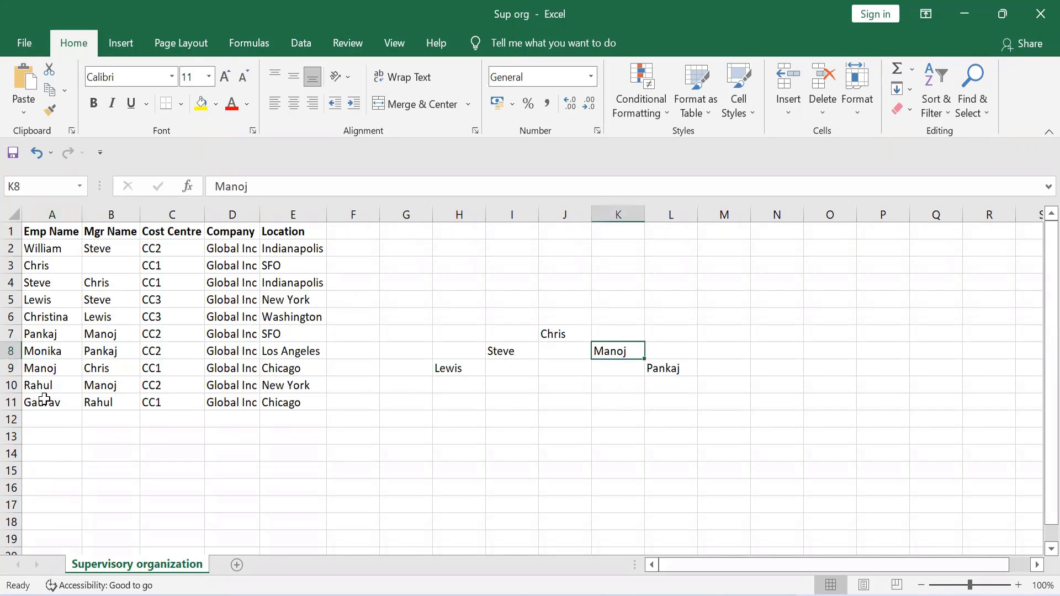
{"action": "left_click", "coordinate": [42, 380]}
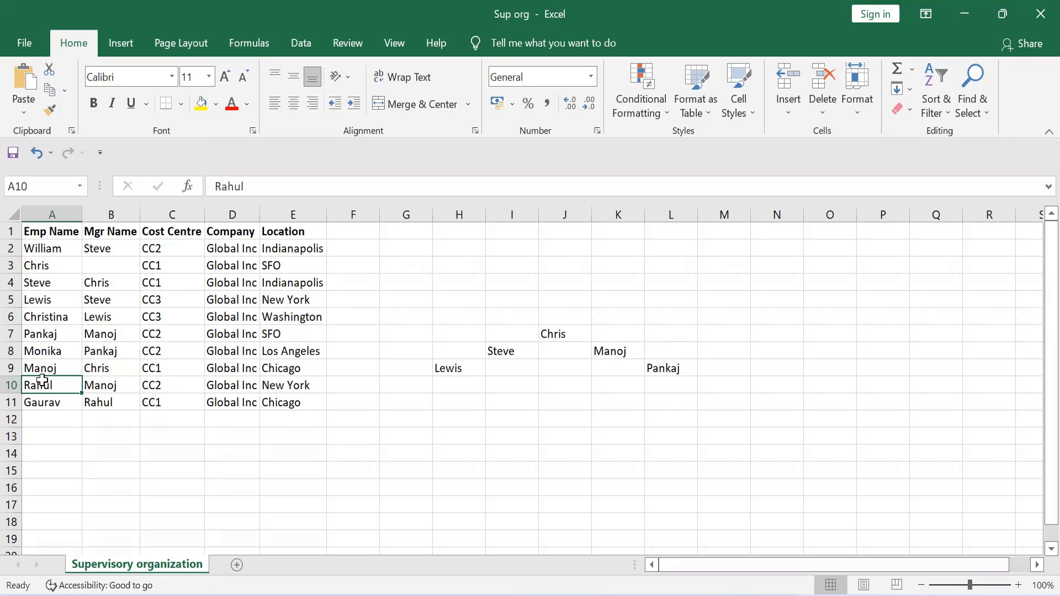
{"action": "left_click", "coordinate": [619, 376]}
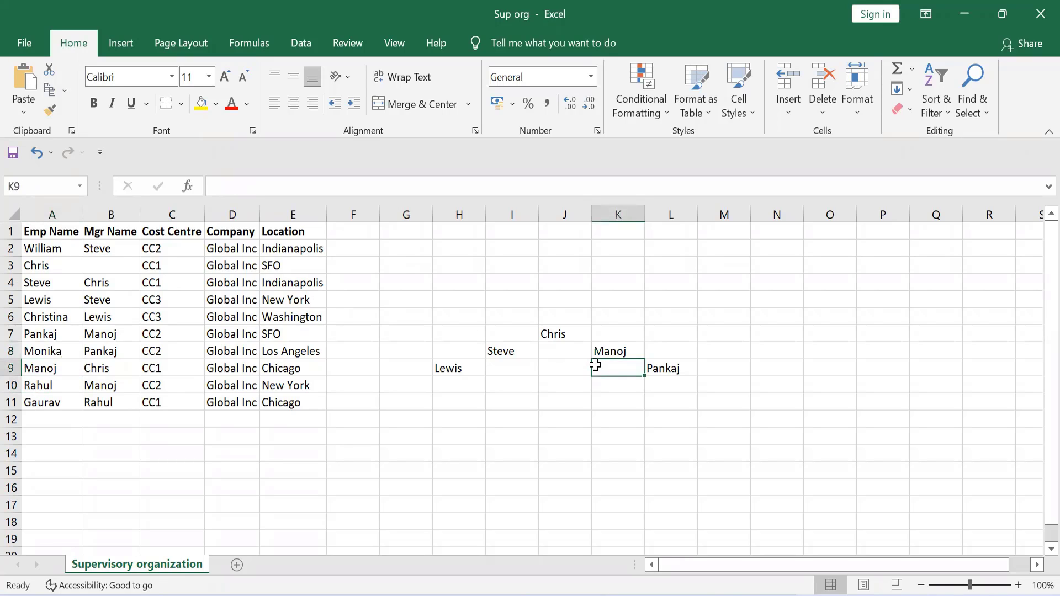
{"action": "type", "text": "Rahul"}
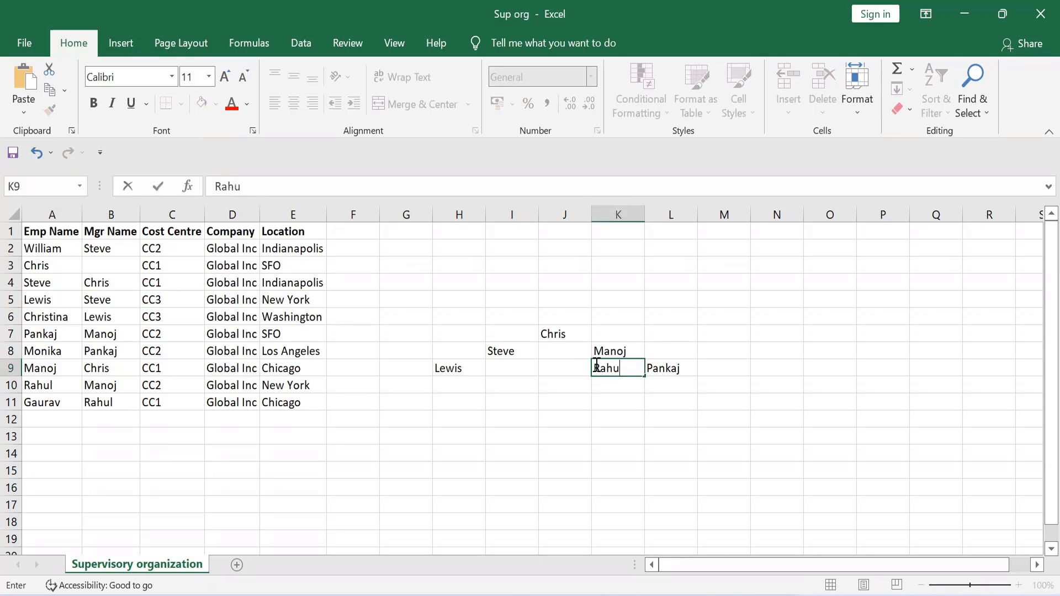
{"action": "left_click", "coordinate": [611, 388]}
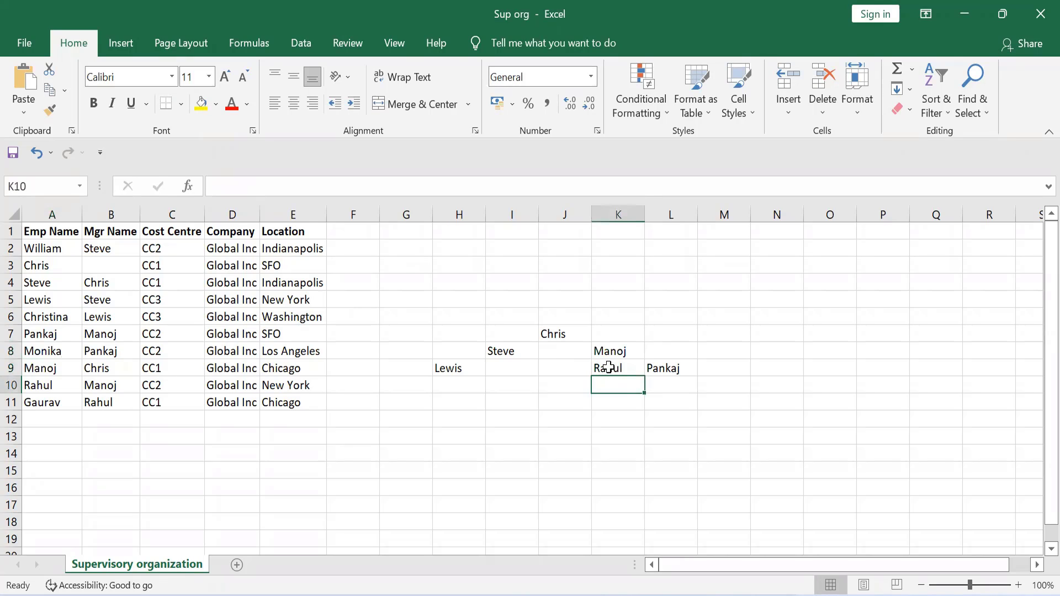
Step: Review the hierarchy levels from the top manager in J7 through I8 and K8 to the managers in row 9
{"action": "left_click", "coordinate": [609, 365]}
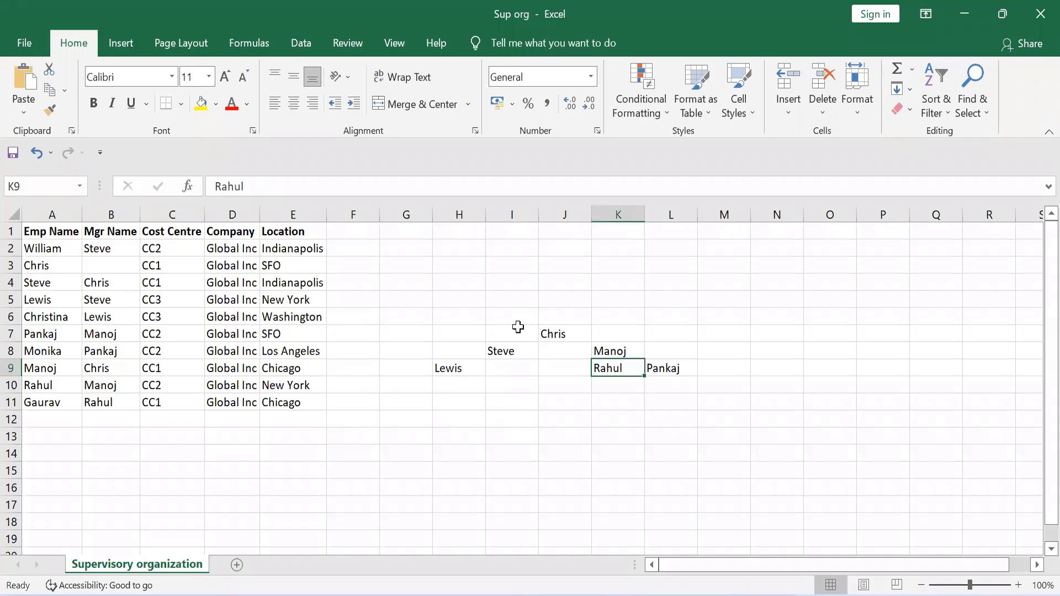
{"action": "left_click", "coordinate": [559, 331]}
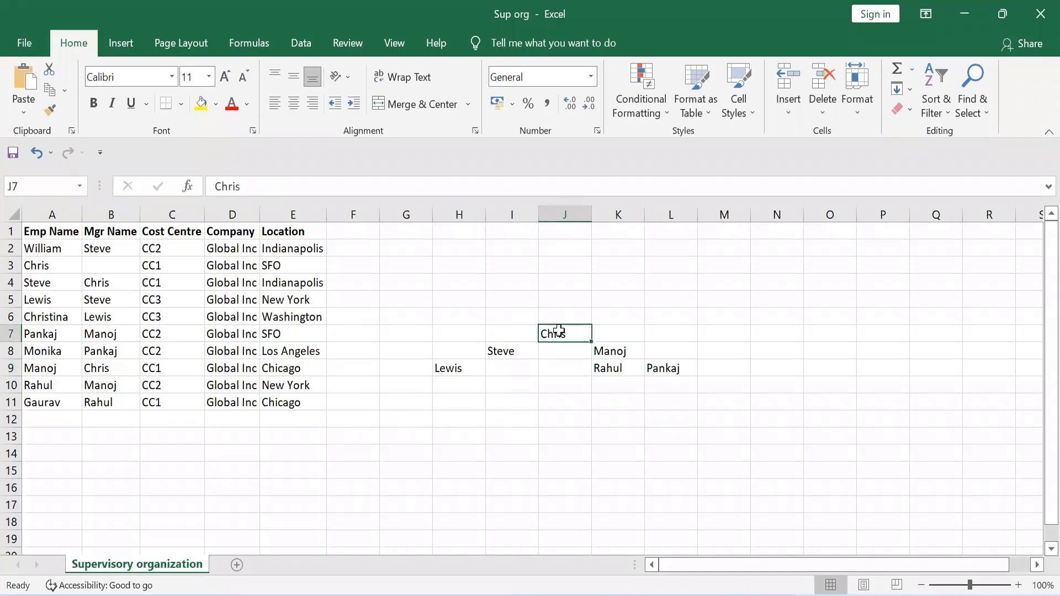
{"action": "left_click", "coordinate": [501, 349]}
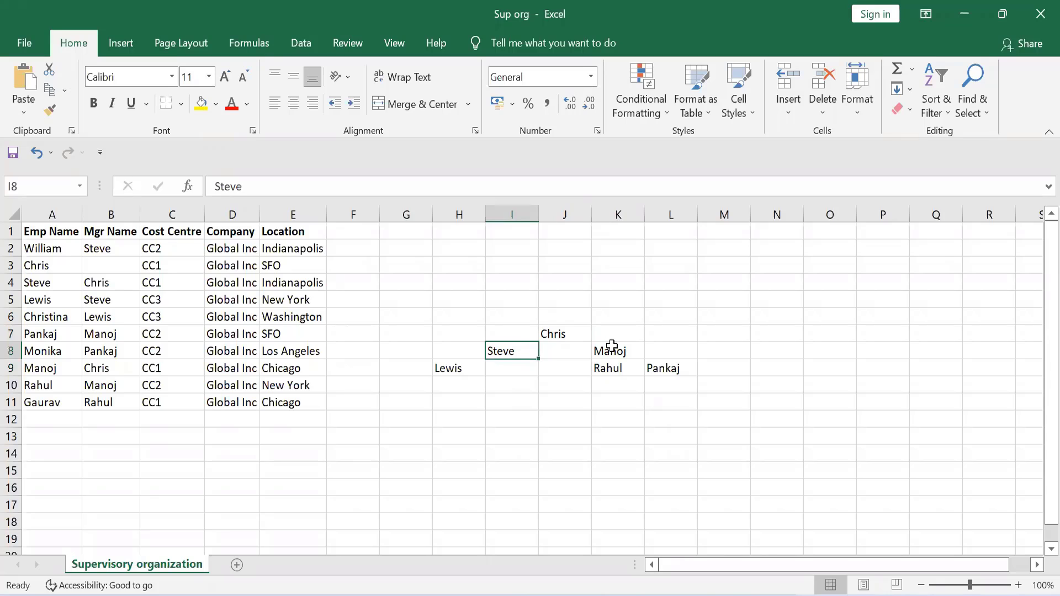
{"action": "left_click", "coordinate": [611, 347]}
{"action": "left_click", "coordinate": [502, 353]}
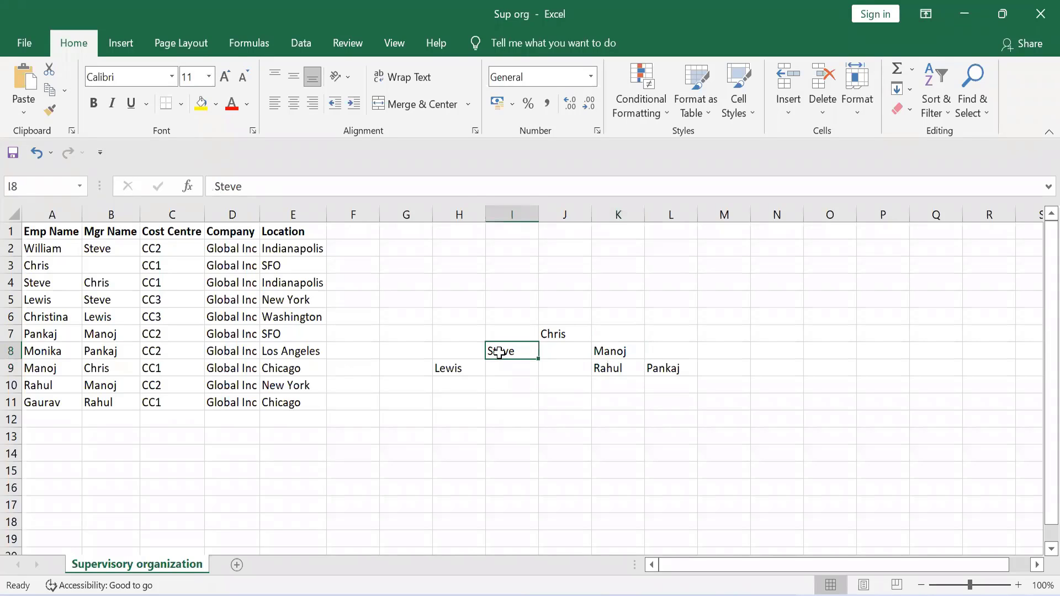
{"action": "left_click", "coordinate": [445, 366]}
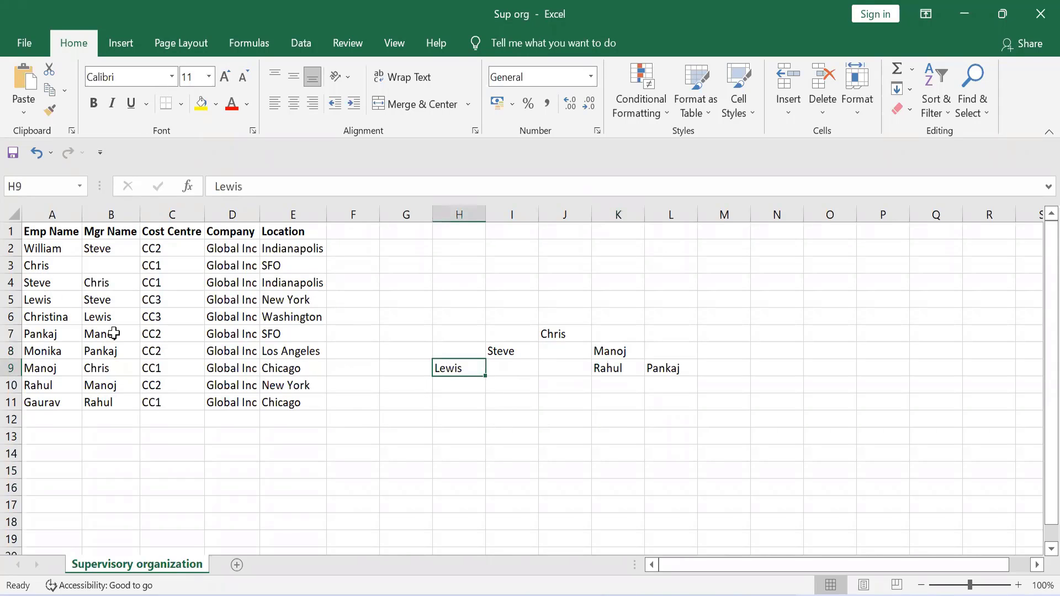
Step: Compare the managers in H9, I8 and K8 with their direct reports listed in the employee table
{"action": "left_click", "coordinate": [38, 319]}
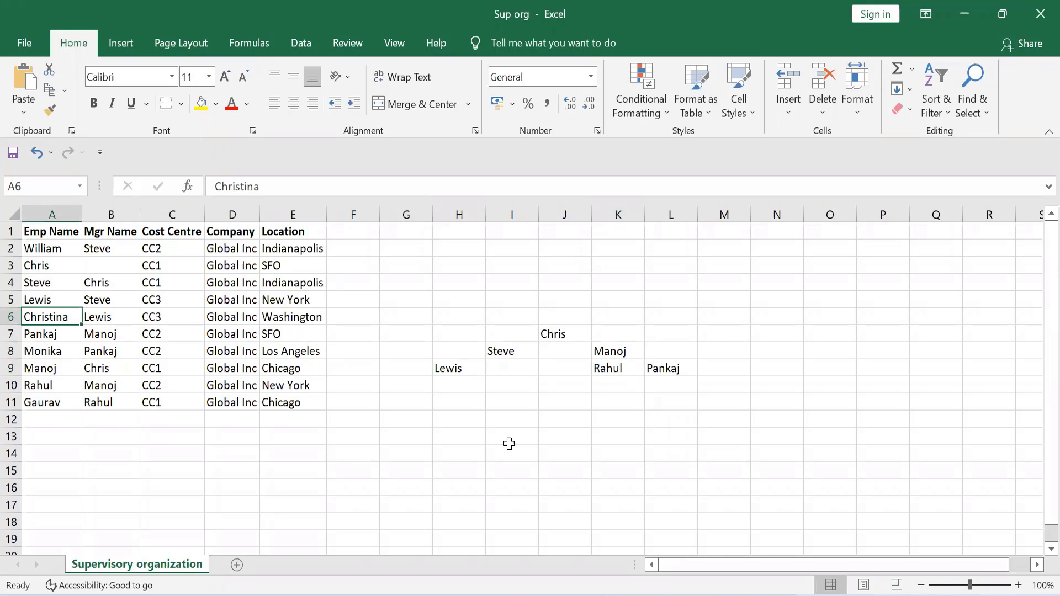
{"action": "left_click", "coordinate": [459, 365]}
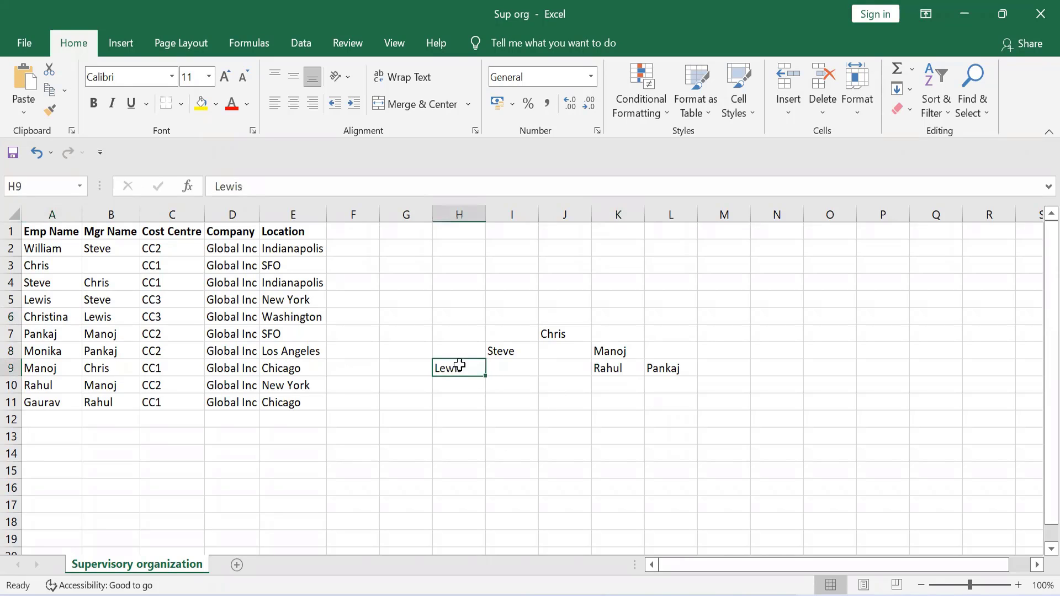
{"action": "left_click", "coordinate": [498, 356]}
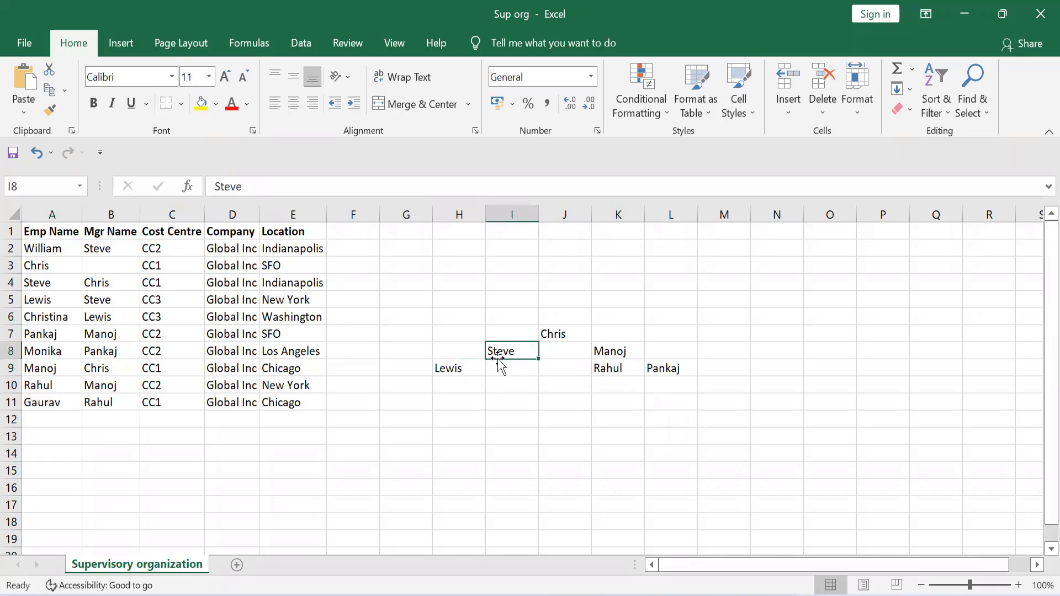
{"action": "left_click", "coordinate": [97, 299]}
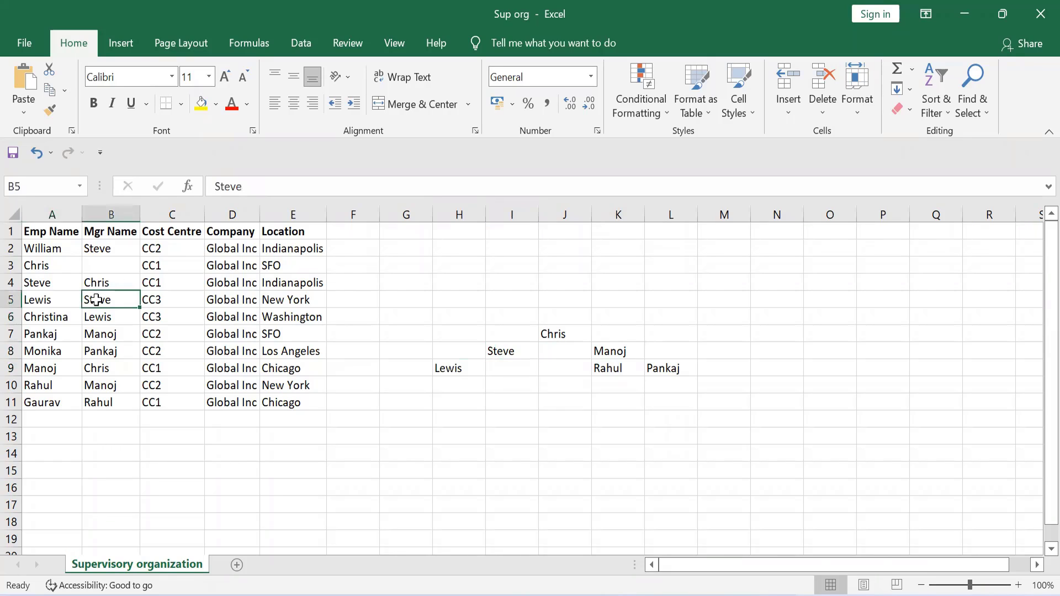
{"action": "left_click", "coordinate": [615, 348]}
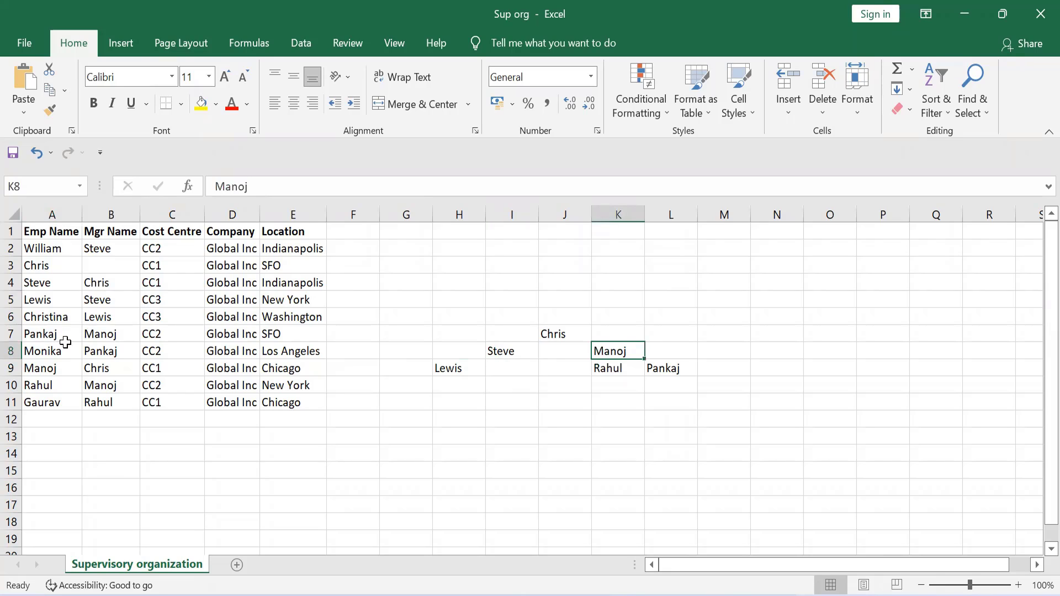
{"action": "left_click", "coordinate": [40, 335]}
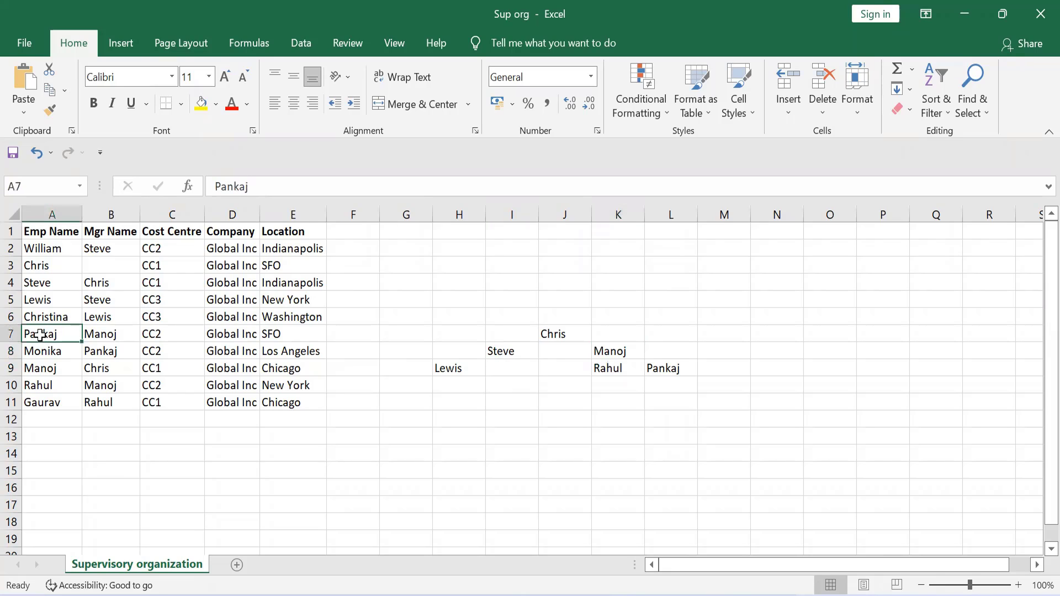
{"action": "left_click", "coordinate": [37, 386]}
{"action": "left_click", "coordinate": [90, 390]}
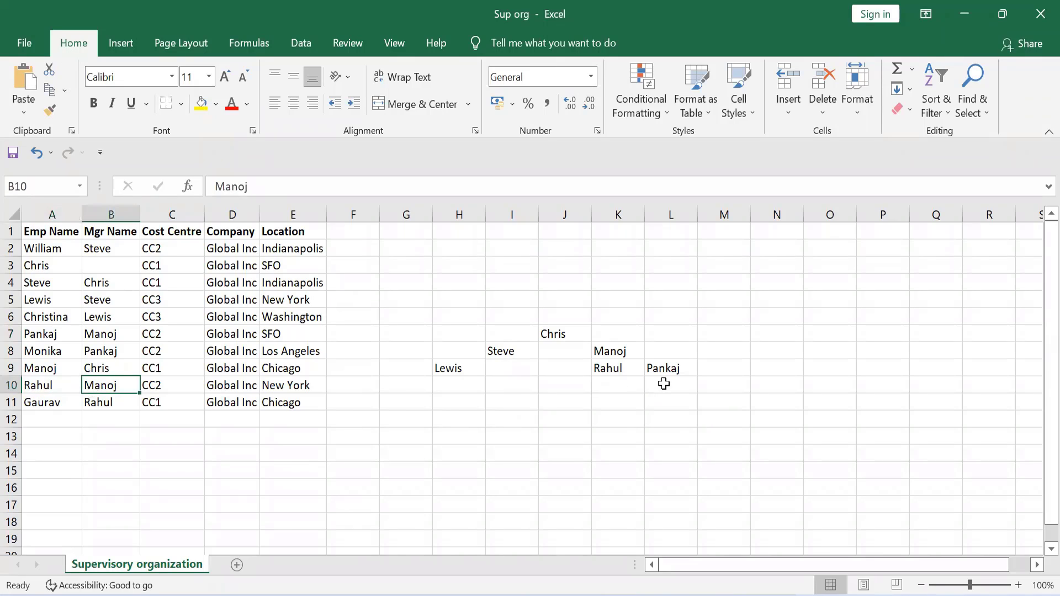
Step: Clear the reporting hierarchy from cells H5:L12
{"action": "left_click_drag", "start_coordinate": [451, 303], "coordinate": [695, 416]}
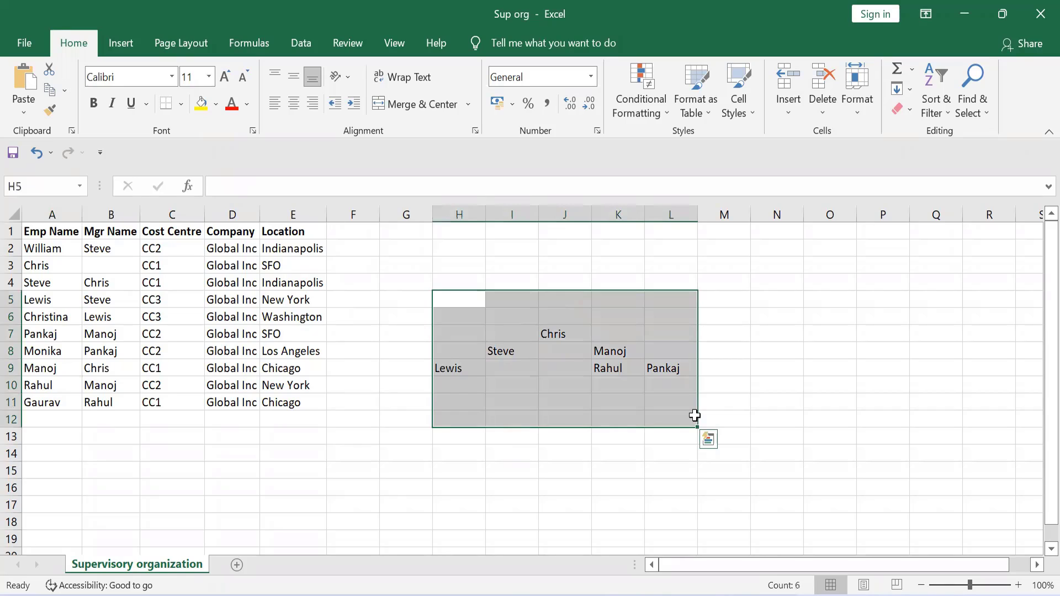
{"action": "key", "text": "Delete"}
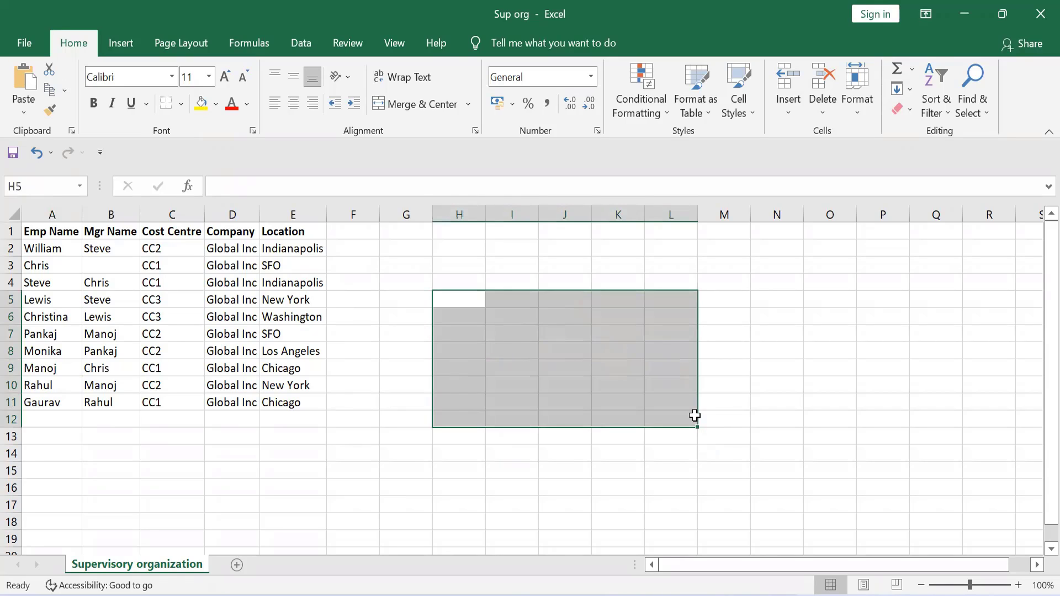
{"action": "left_click", "coordinate": [647, 454]}
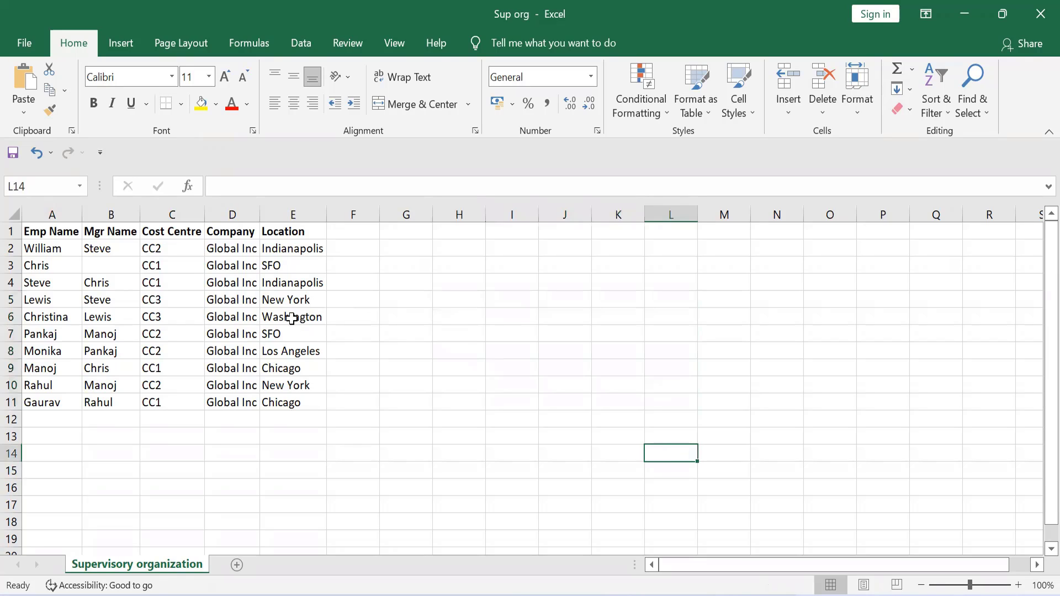
Step: Select the whole employee table A1:E11, from the Emp Name header to the last Location entry
{"action": "left_click", "coordinate": [30, 231]}
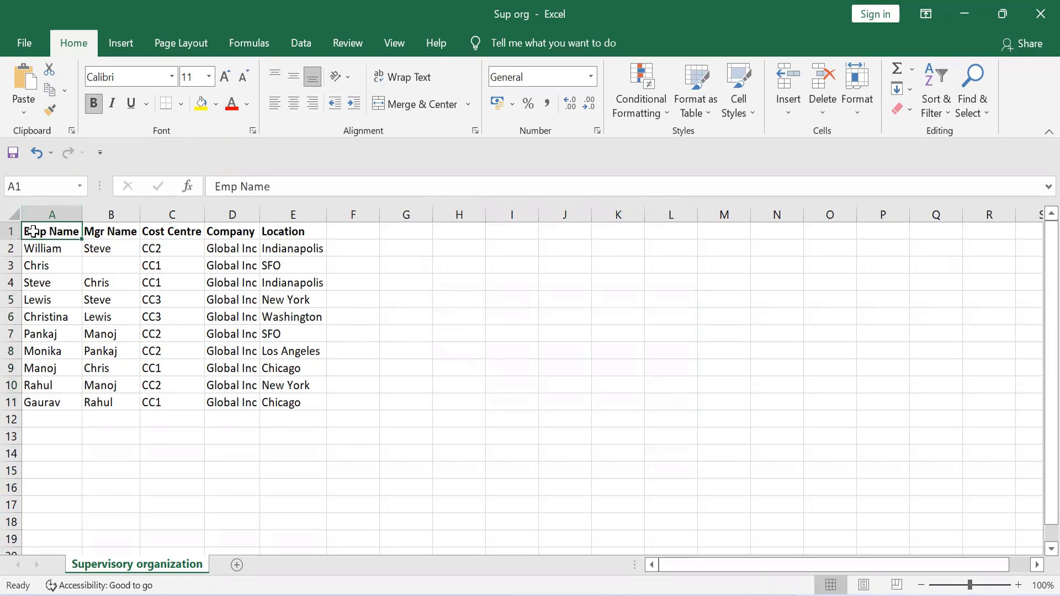
{"action": "key", "text": "shift+Right"}
{"action": "key", "text": "shift+Right"}
{"action": "key", "text": "shift+Right"}
{"action": "key", "text": "shift+Right"}
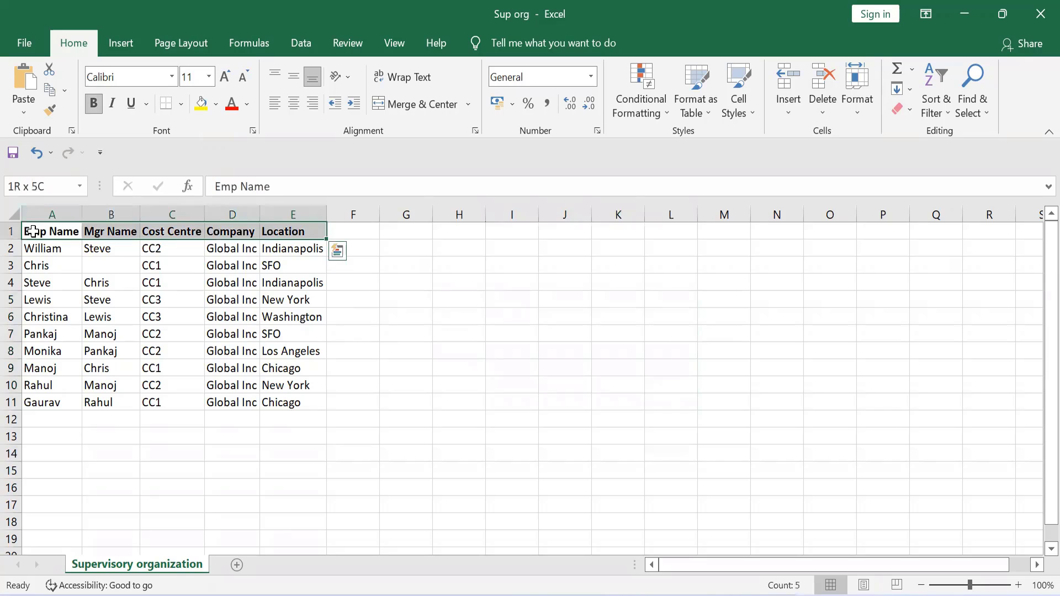
{"action": "key", "text": "shift+Down"}
{"action": "key", "text": "shift+Down"}
{"action": "key", "text": "shift+Down"}
{"action": "key", "text": "shift+Down"}
{"action": "key", "text": "shift+Down"}
{"action": "key", "text": "shift+Down"}
{"action": "key", "text": "shift+Down"}
{"action": "key", "text": "shift+Down"}
{"action": "key", "text": "shift+Down"}
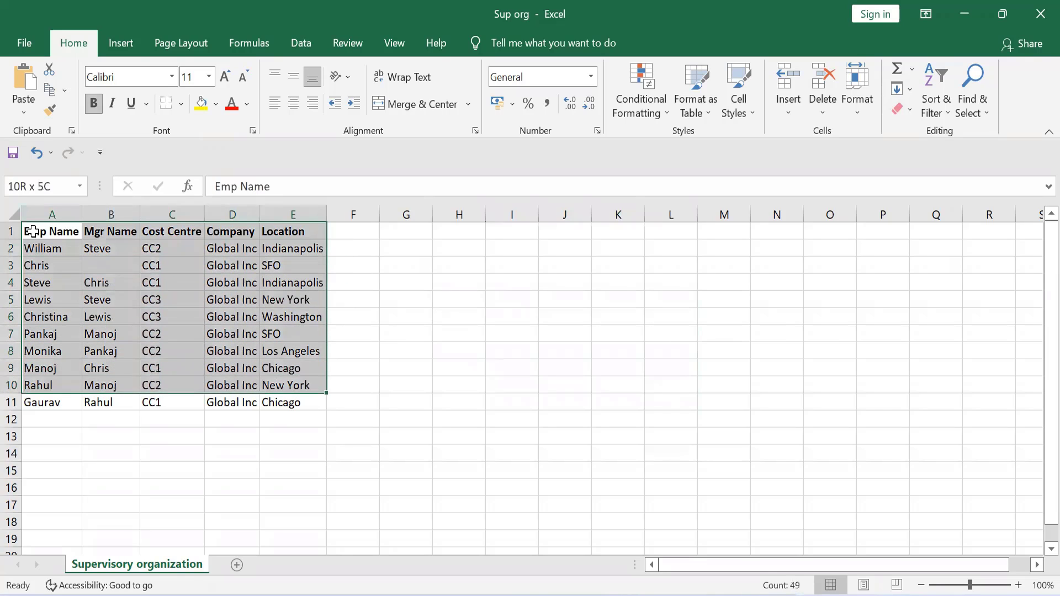
{"action": "key", "text": "shift+Down"}
{"action": "key", "text": "shift+Down"}
{"action": "key", "text": "shift+Up"}
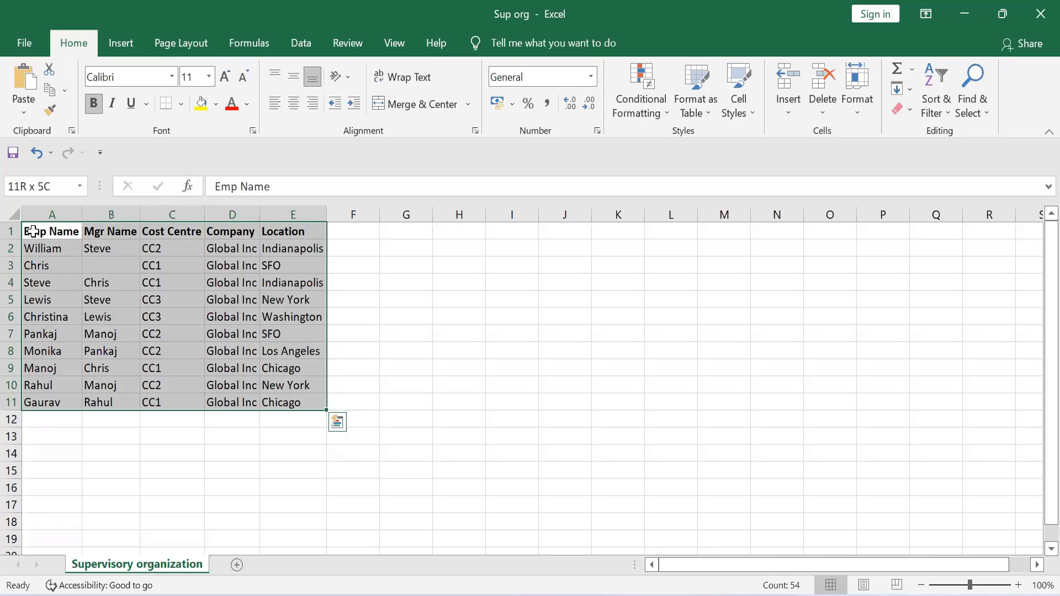
Step: Undo the last clearing and the name entry in K9, and clear the entire hierarchy area G4:N15
{"action": "key", "text": "ctrl+z"}
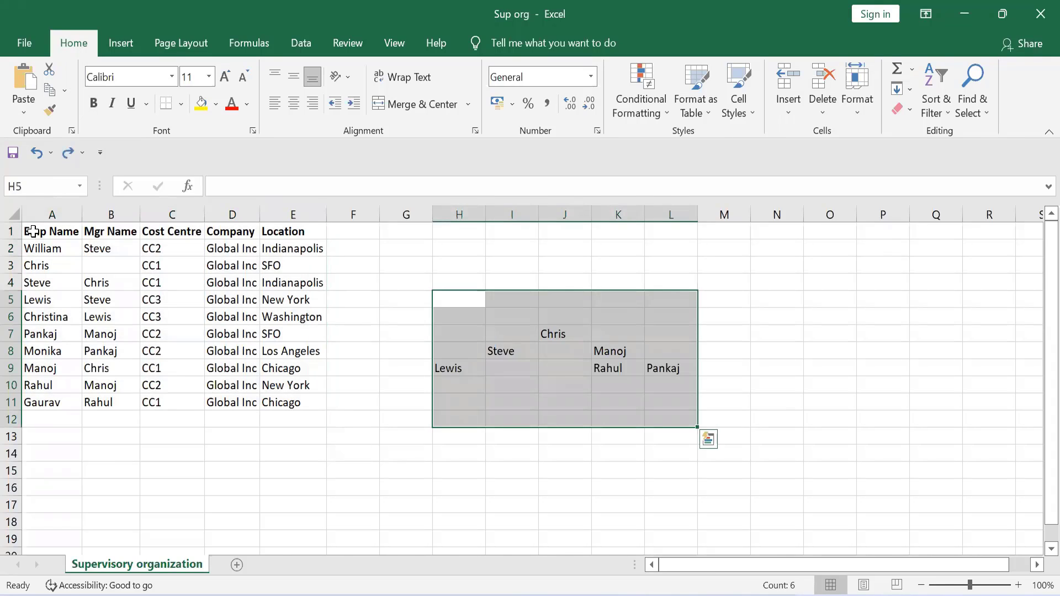
{"action": "key", "text": "ctrl+z"}
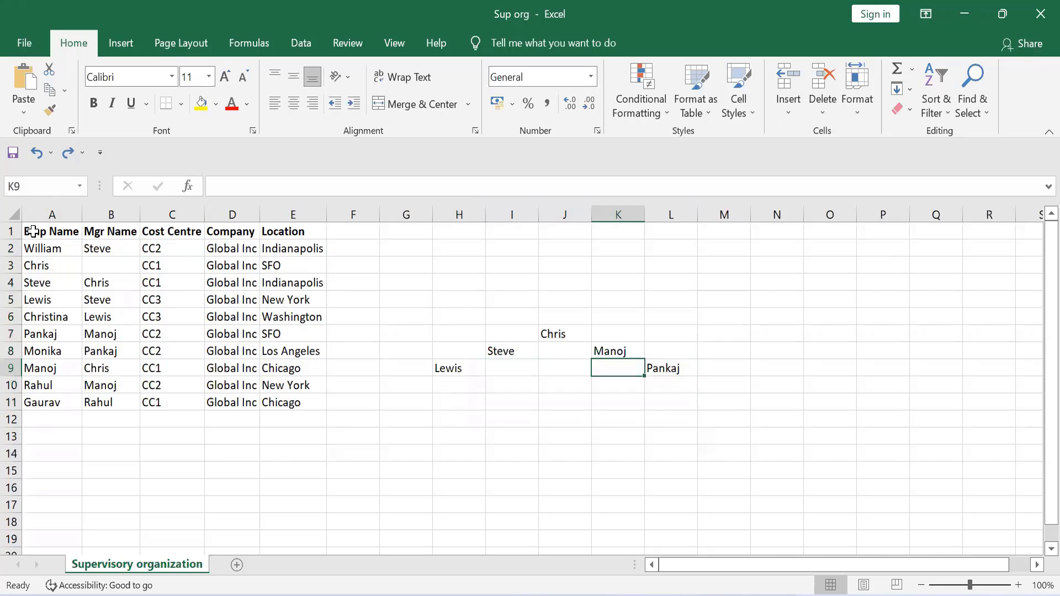
{"action": "left_click", "coordinate": [424, 284]}
{"action": "left_click_drag", "start_coordinate": [623, 435], "coordinate": [800, 478]}
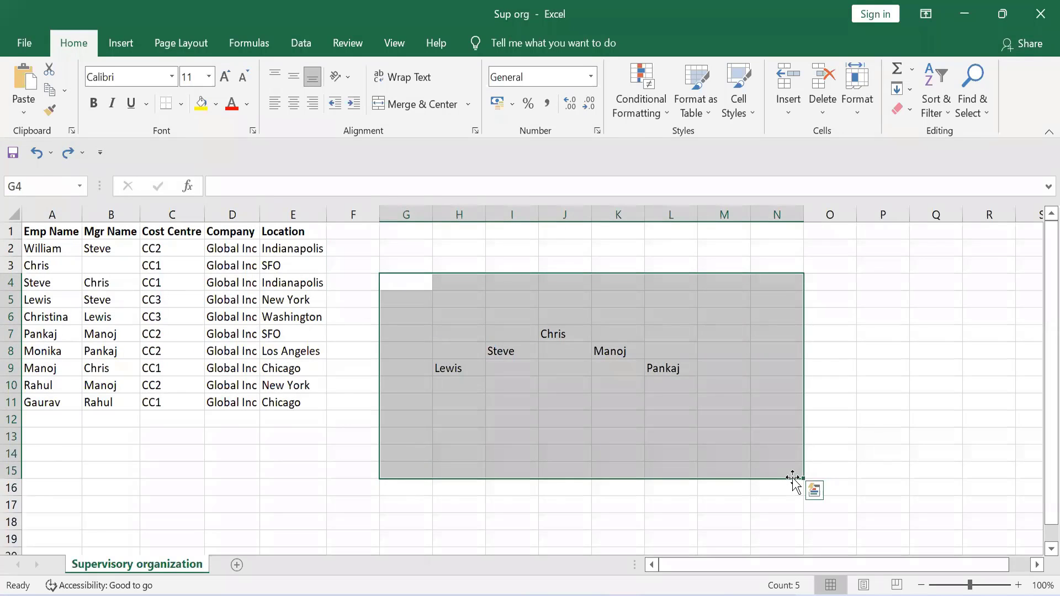
{"action": "key", "text": "Delete"}
{"action": "left_click", "coordinate": [330, 421]}
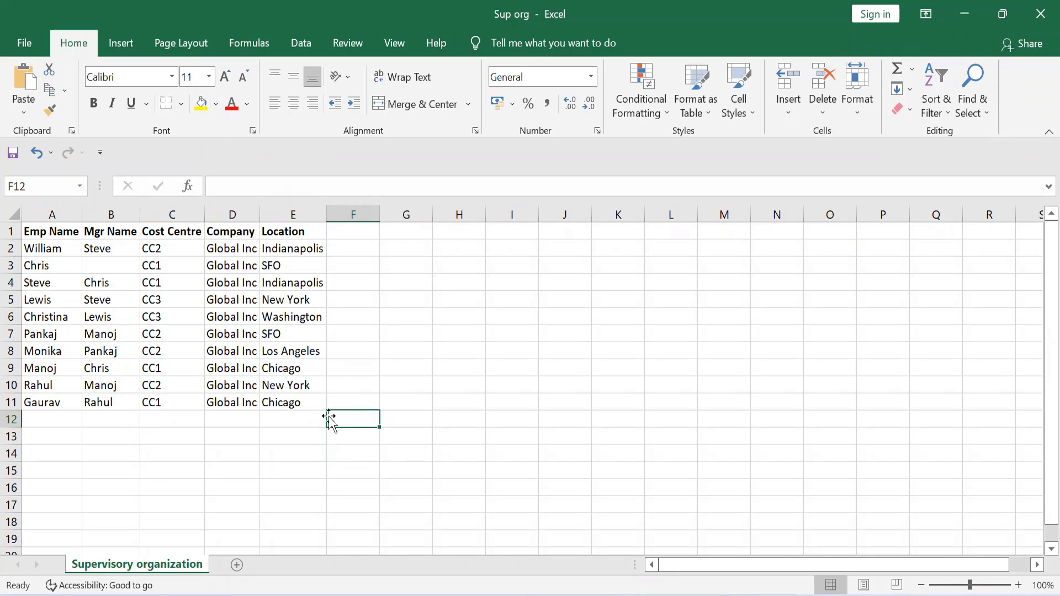
Step: Examine the employees' work locations in E2:E11 of the Location column
{"action": "left_click", "coordinate": [399, 298]}
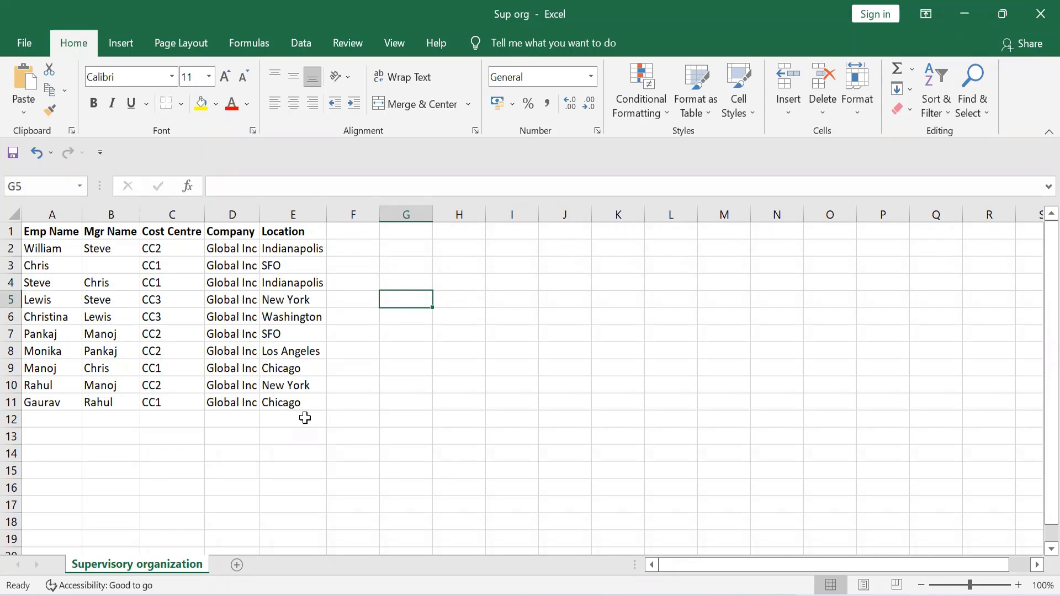
{"action": "left_click", "coordinate": [354, 403]}
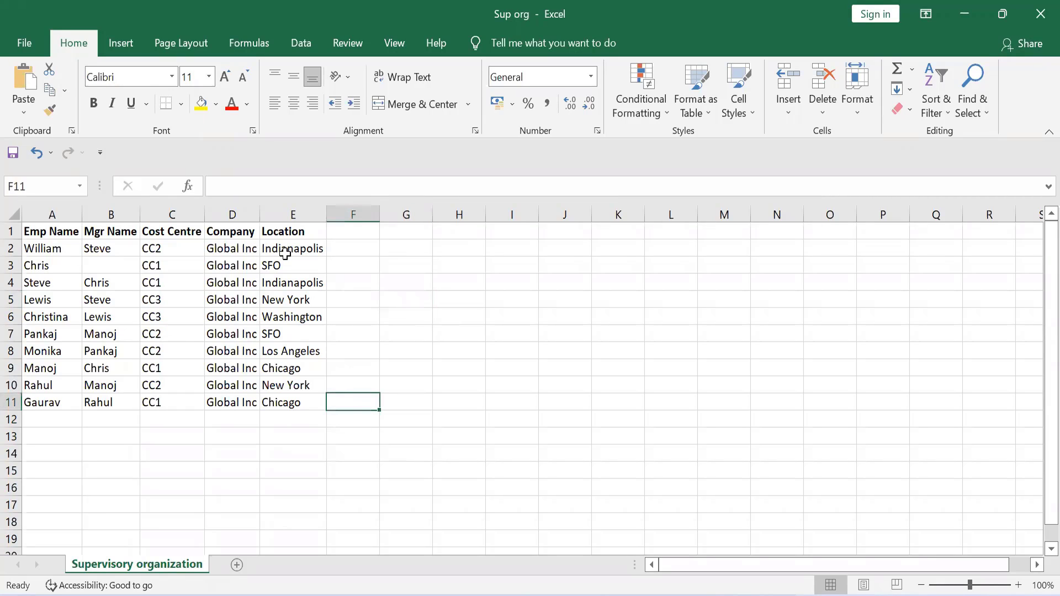
{"action": "left_click_drag", "start_coordinate": [282, 255], "coordinate": [282, 403]}
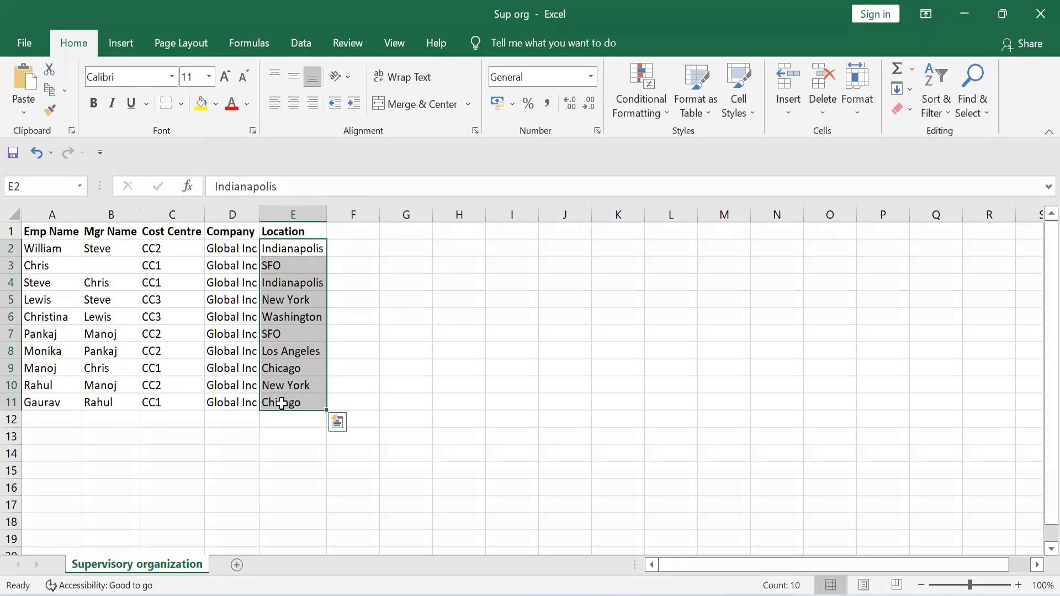
{"action": "left_click", "coordinate": [593, 353]}
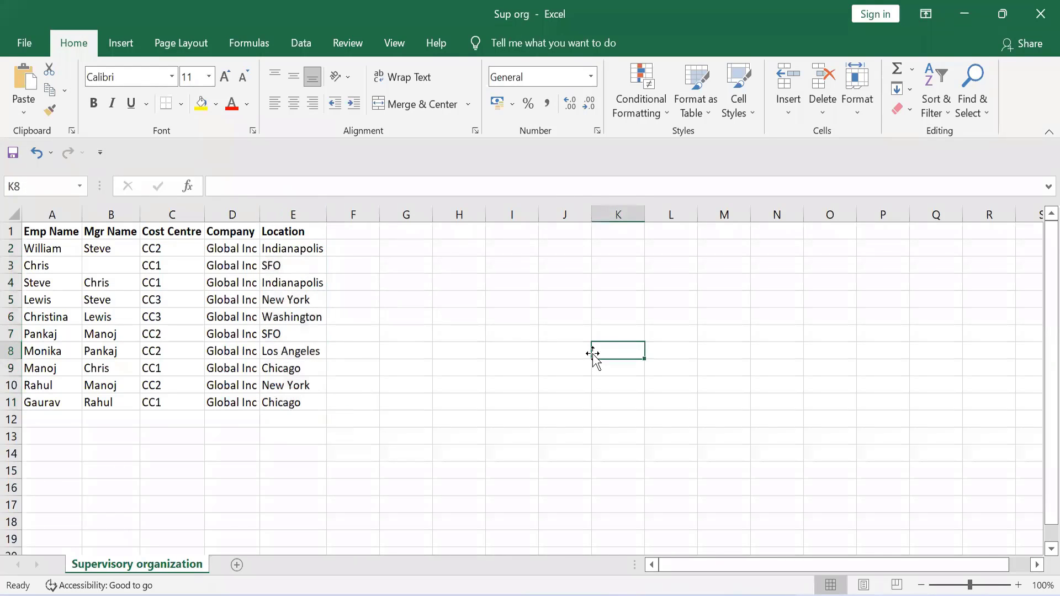
{"action": "left_click", "coordinate": [294, 251]}
{"action": "left_click_drag", "start_coordinate": [294, 251], "coordinate": [301, 401]}
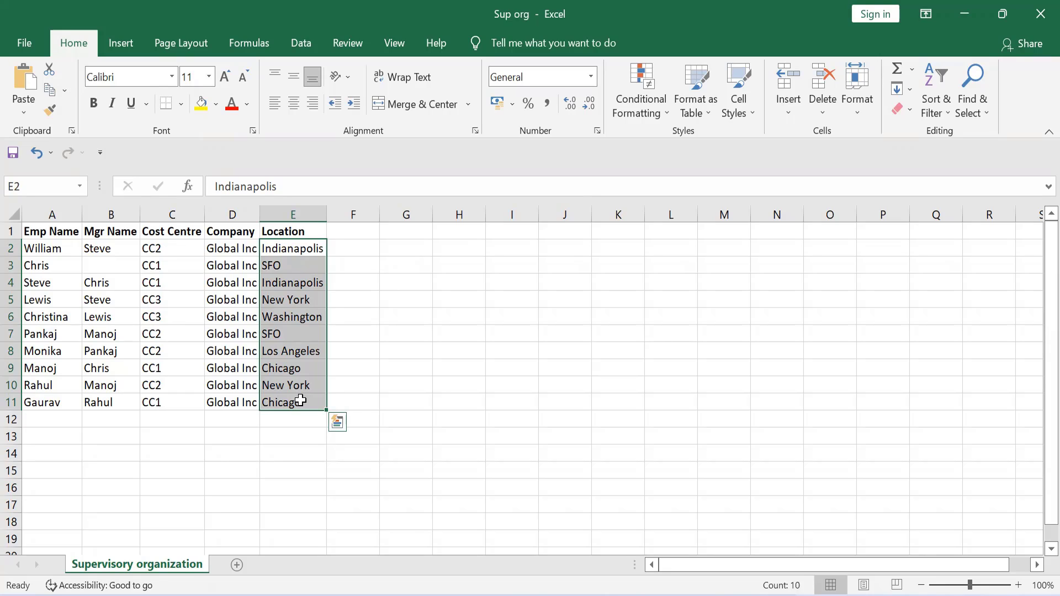
{"action": "left_click", "coordinate": [441, 384]}
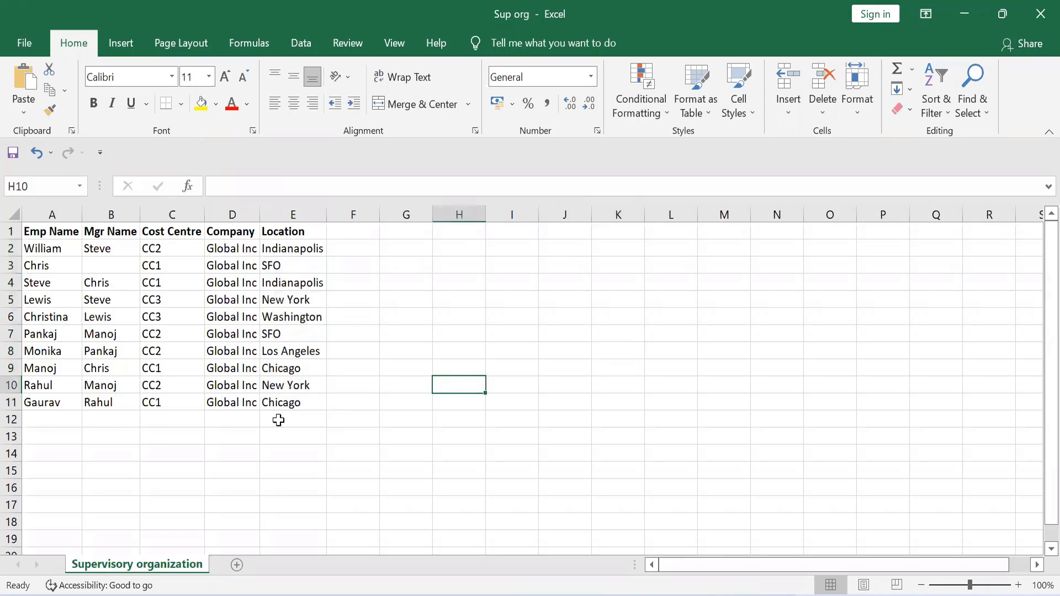
Step: Examine the cost centres in C2:C11 and the first manager entry in B2 of the employee table
{"action": "left_click_drag", "start_coordinate": [177, 247], "coordinate": [183, 398]}
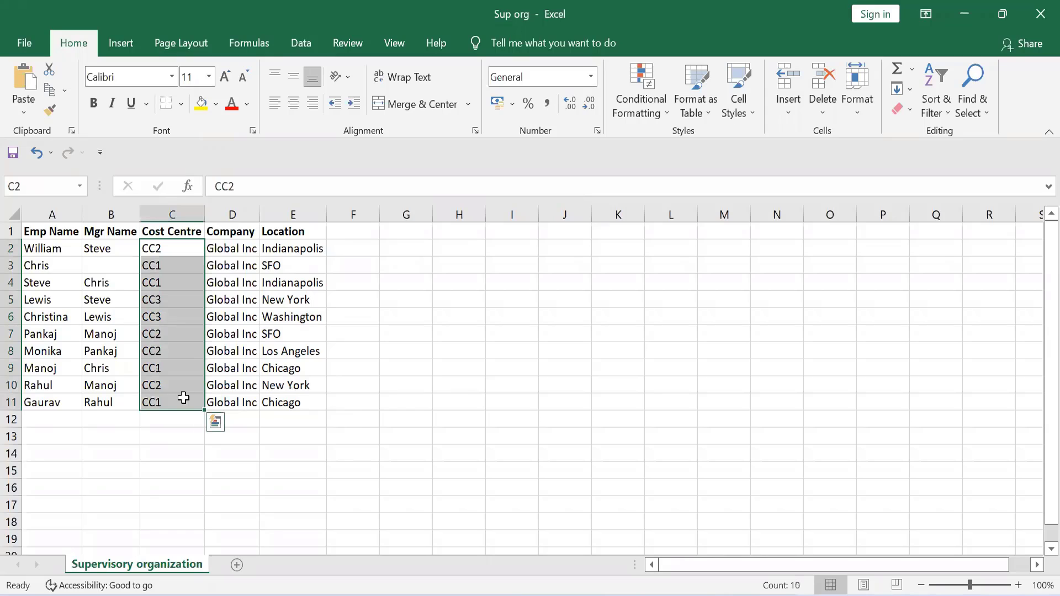
{"action": "left_click", "coordinate": [437, 402]}
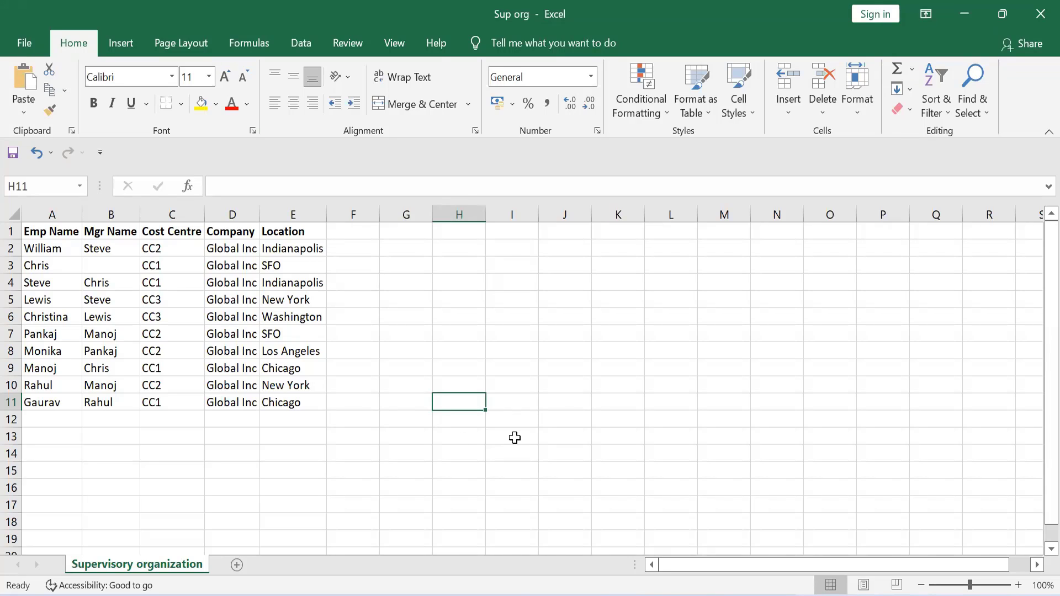
{"action": "key", "text": "alt+Tab"}
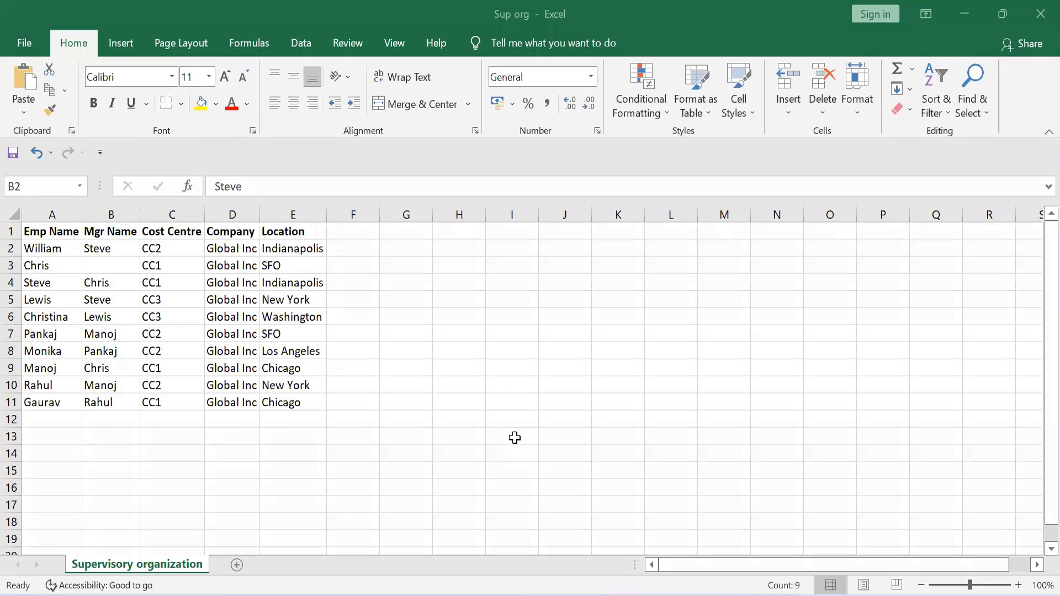
{"action": "double_click", "coordinate": [104, 249]}
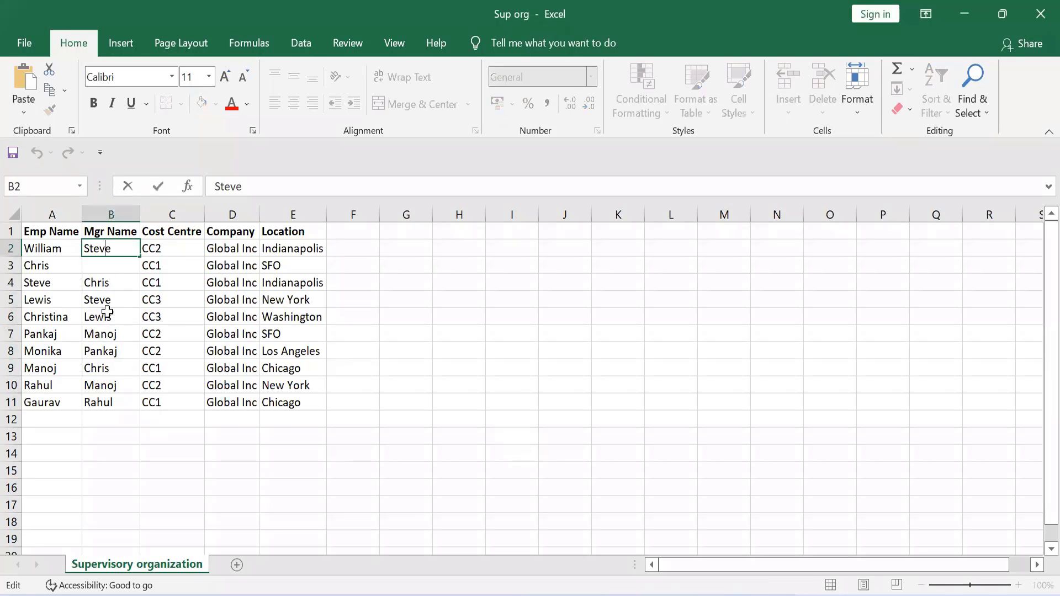
{"action": "left_click", "coordinate": [121, 267]}
{"action": "left_click", "coordinate": [119, 248]}
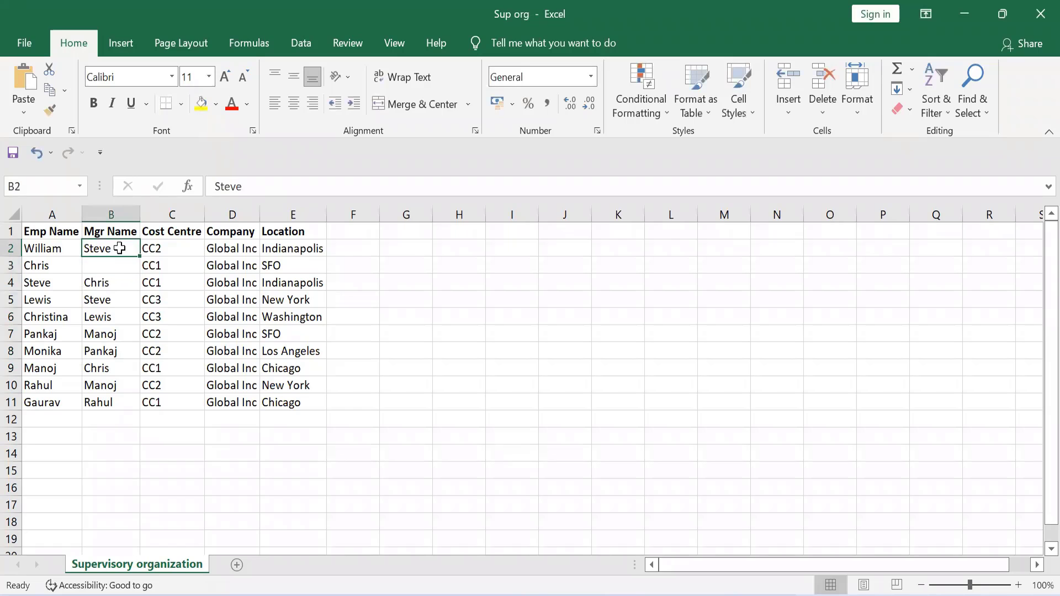
Step: Switch to the WD Class1 notes in Notepad and find the practice org hierarchy under Chairman/BOD Org
{"action": "mouse_move", "coordinate": [549, 595]}
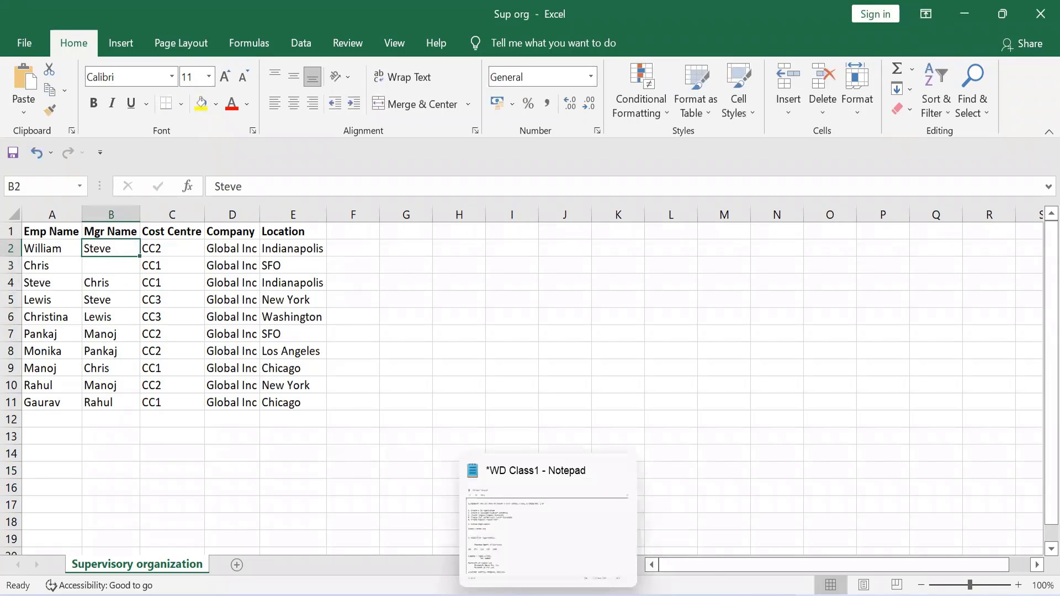
{"action": "left_click", "coordinate": [547, 527]}
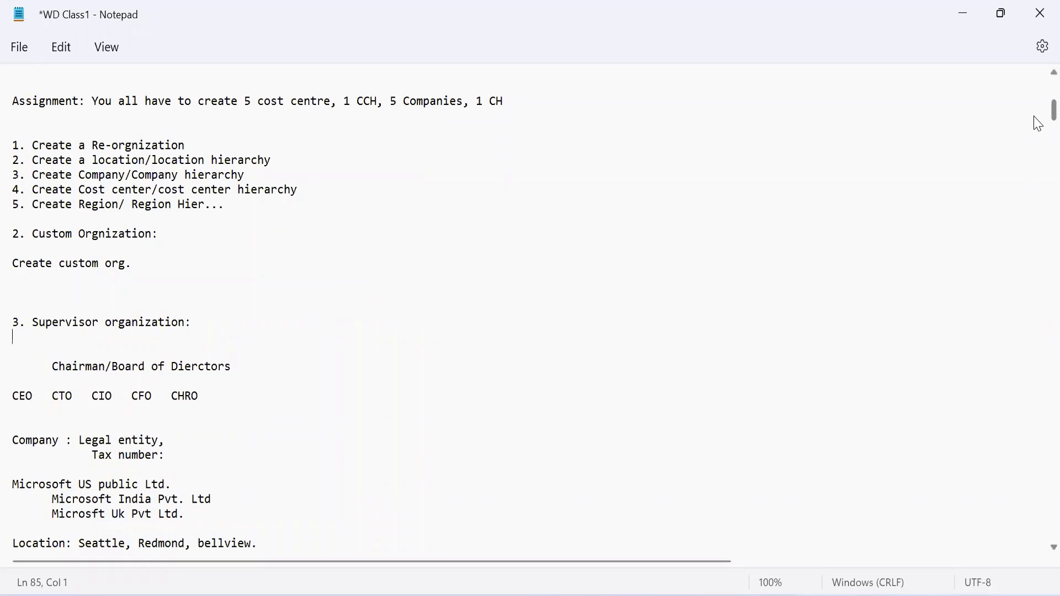
{"action": "scroll", "coordinate": [1038, 124], "scroll_direction": "down", "scroll_amount": 20}
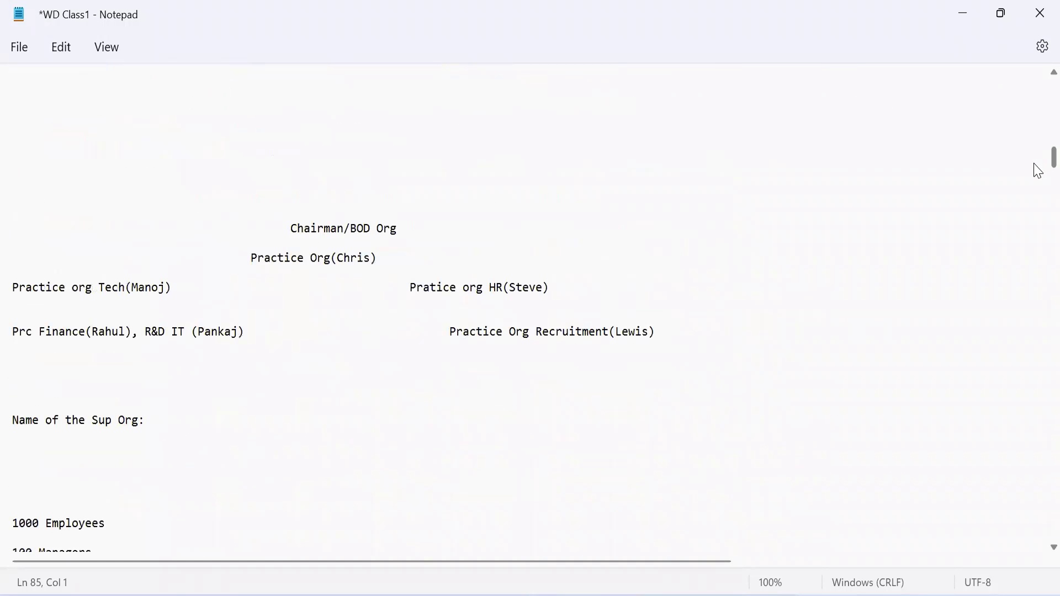
{"action": "scroll", "coordinate": [1035, 175], "scroll_direction": "down", "scroll_amount": 11}
{"action": "scroll", "coordinate": [1036, 177], "scroll_direction": "up", "scroll_amount": 9}
{"action": "scroll", "coordinate": [1038, 177], "scroll_direction": "down", "scroll_amount": 1}
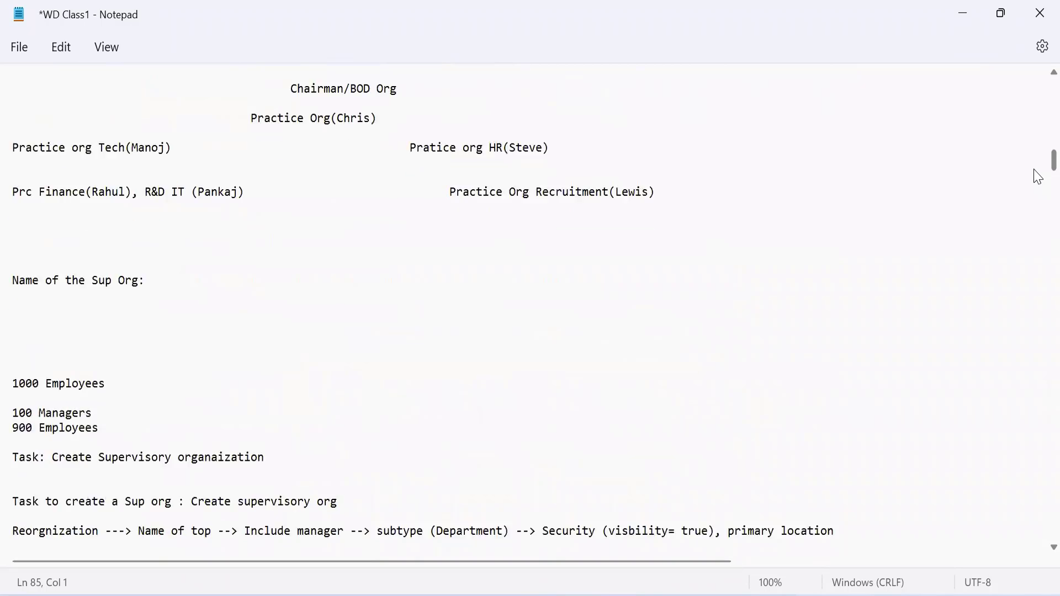
{"action": "scroll", "coordinate": [1037, 174], "scroll_direction": "down", "scroll_amount": 4}
{"action": "scroll", "coordinate": [1037, 174], "scroll_direction": "up", "scroll_amount": 1}
{"action": "scroll", "coordinate": [1038, 175], "scroll_direction": "up", "scroll_amount": 2}
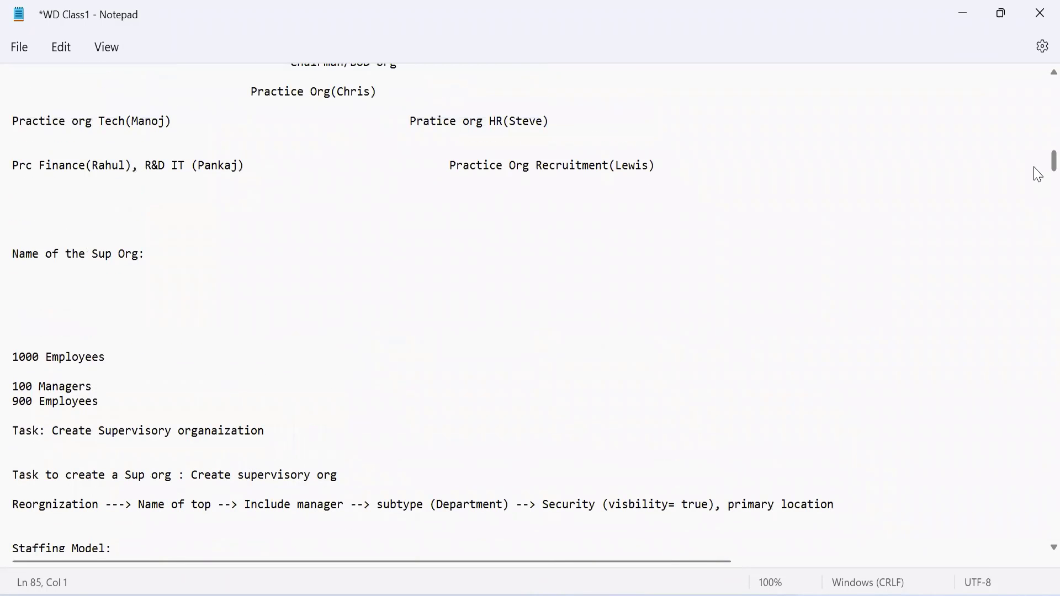
Step: Examine the practice org hierarchy in the notes, highlighting the lower-level orgs, the top Practice Org and its manager's name
{"action": "left_click_drag", "start_coordinate": [250, 92], "coordinate": [668, 164]}
{"action": "left_click", "coordinate": [669, 165]}
{"action": "left_click_drag", "start_coordinate": [126, 116], "coordinate": [717, 163]}
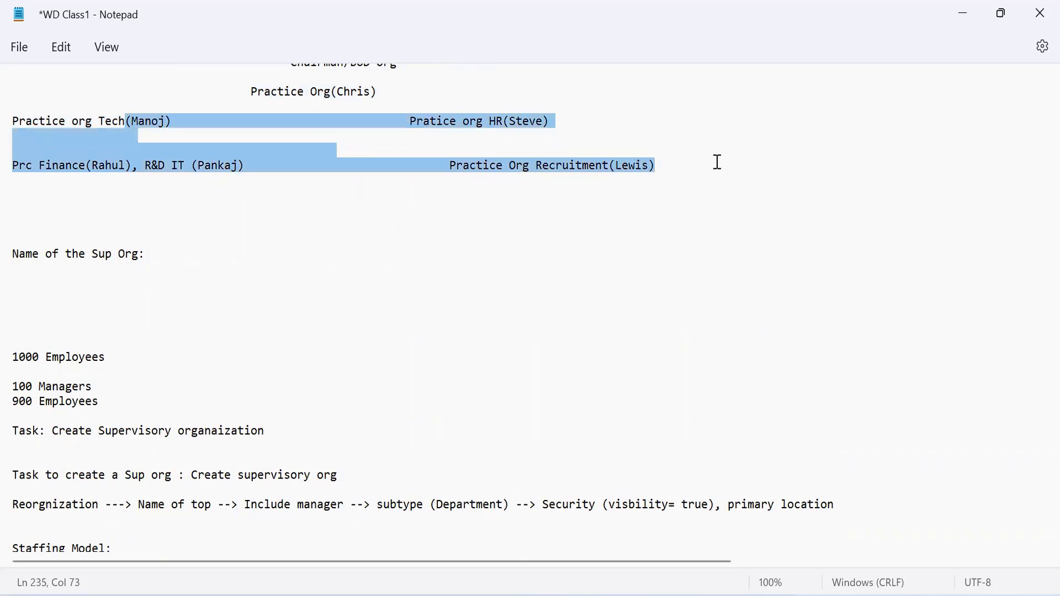
{"action": "left_click", "coordinate": [304, 109]}
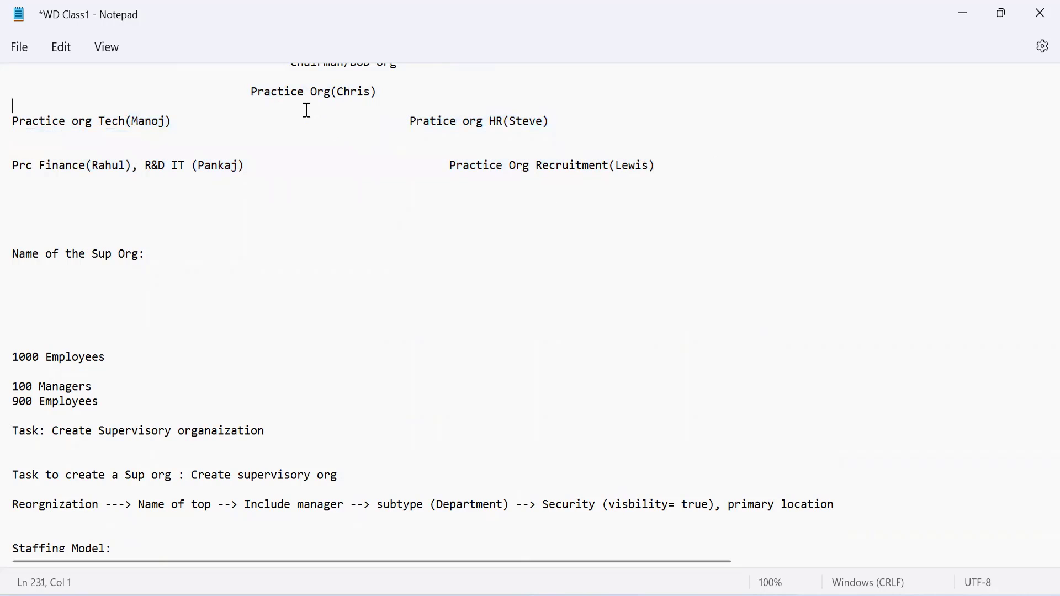
{"action": "left_click_drag", "start_coordinate": [251, 92], "coordinate": [330, 103]}
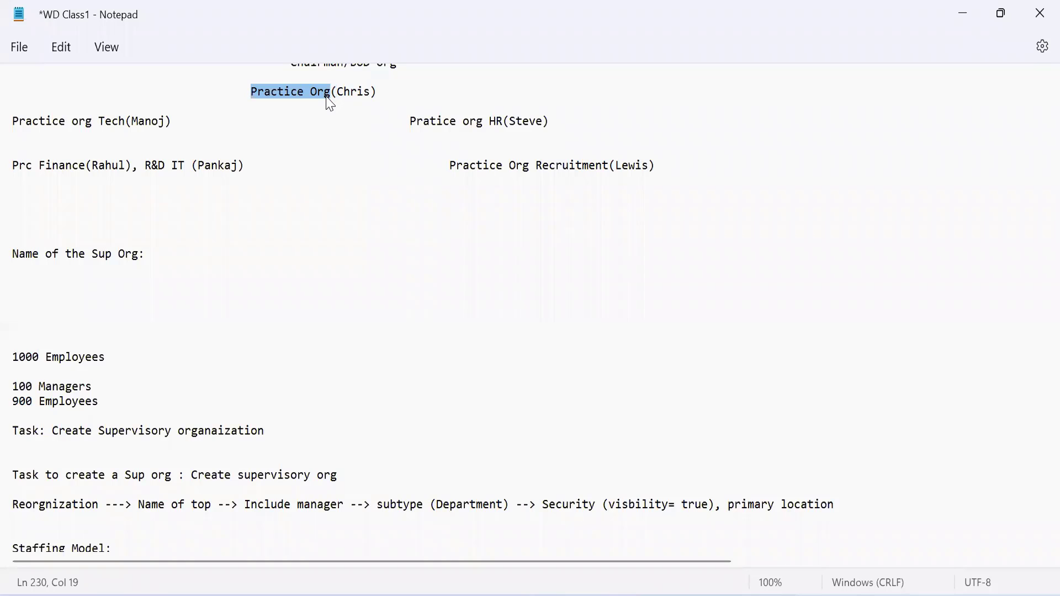
{"action": "double_click", "coordinate": [357, 93]}
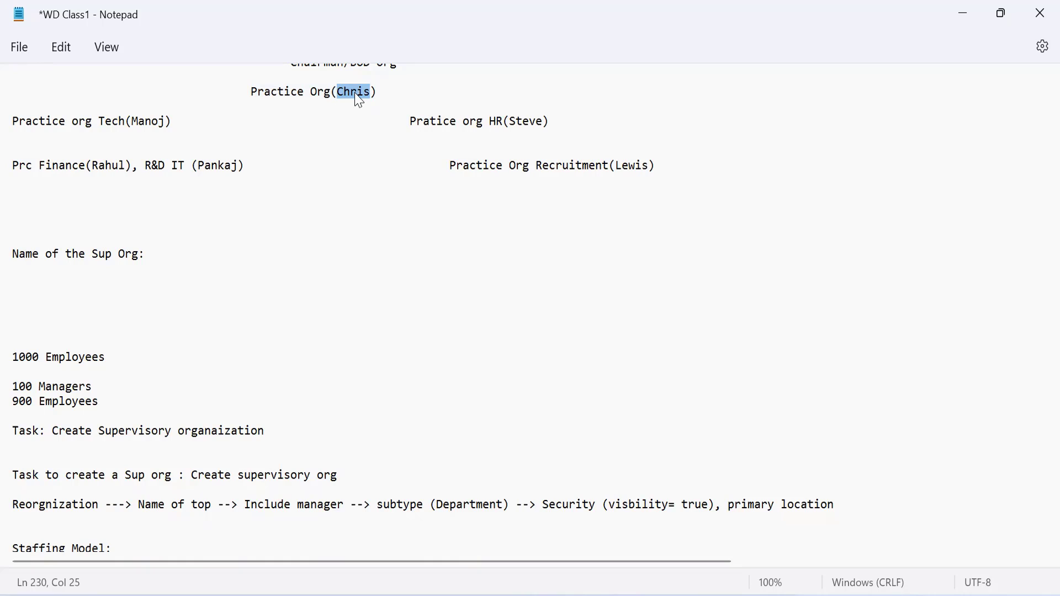
Step: Review the notes between the Name of the Sup Org heading and the Staffing Model and Jobs and Positions sections
{"action": "left_click", "coordinate": [245, 221]}
{"action": "key", "text": "Down"}
{"action": "key", "text": "Down"}
{"action": "key", "text": "Down"}
{"action": "key", "text": "Down"}
{"action": "key", "text": "Down"}
{"action": "key", "text": "Down"}
{"action": "key", "text": "Down"}
{"action": "key", "text": "Down"}
{"action": "key", "text": "Down"}
{"action": "key", "text": "Down"}
{"action": "key", "text": "Down"}
{"action": "key", "text": "Down"}
{"action": "key", "text": "Down"}
{"action": "key", "text": "Down"}
{"action": "key", "text": "Down"}
{"action": "key", "text": "Down"}
{"action": "key", "text": "Down"}
{"action": "key", "text": "Down"}
{"action": "key", "text": "Down"}
{"action": "key", "text": "Down"}
{"action": "key", "text": "Down"}
{"action": "key", "text": "Down"}
{"action": "key", "text": "Down"}
{"action": "key", "text": "Down"}
{"action": "key", "text": "Down"}
{"action": "key", "text": "Down"}
{"action": "key", "text": "Down"}
{"action": "key", "text": "Down"}
{"action": "key", "text": "Down"}
{"action": "key", "text": "Down"}
{"action": "key", "text": "Down"}
{"action": "key", "text": "Down"}
{"action": "key", "text": "Down"}
{"action": "key", "text": "Down"}
{"action": "key", "text": "Down"}
{"action": "key", "text": "Down"}
{"action": "key", "text": "Down"}
{"action": "key", "text": "Down"}
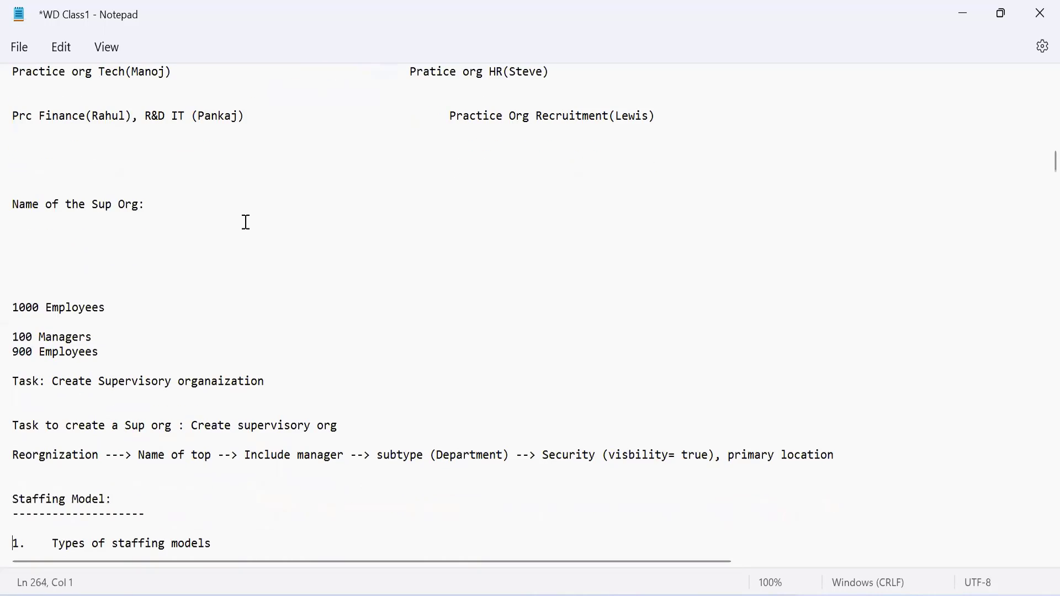
{"action": "key", "text": "Down"}
{"action": "key", "text": "Down"}
{"action": "key", "text": "Down"}
{"action": "key", "text": "Down"}
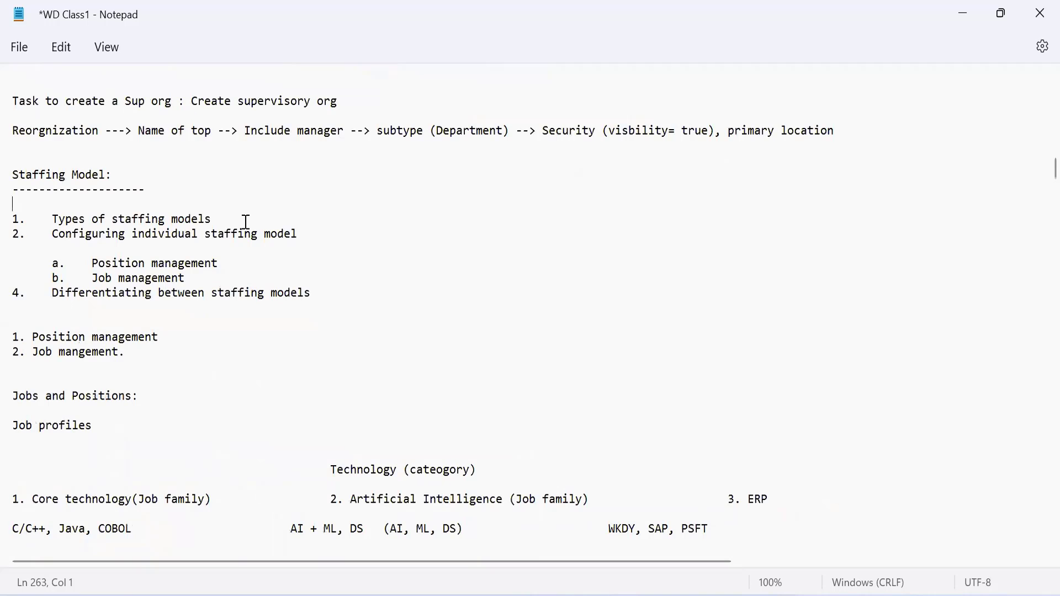
{"action": "key", "text": "Up"}
{"action": "key", "text": "Up"}
{"action": "key", "text": "Up"}
{"action": "key", "text": "Up"}
{"action": "key", "text": "Up"}
{"action": "key", "text": "Up"}
{"action": "key", "text": "Up"}
{"action": "key", "text": "Up"}
{"action": "key", "text": "Up"}
{"action": "key", "text": "Up"}
{"action": "key", "text": "Up"}
{"action": "key", "text": "Up"}
{"action": "key", "text": "Up"}
{"action": "key", "text": "Up"}
{"action": "key", "text": "Up"}
{"action": "key", "text": "Up"}
{"action": "key", "text": "Up"}
{"action": "key", "text": "Up"}
{"action": "key", "text": "Up"}
{"action": "key", "text": "Up"}
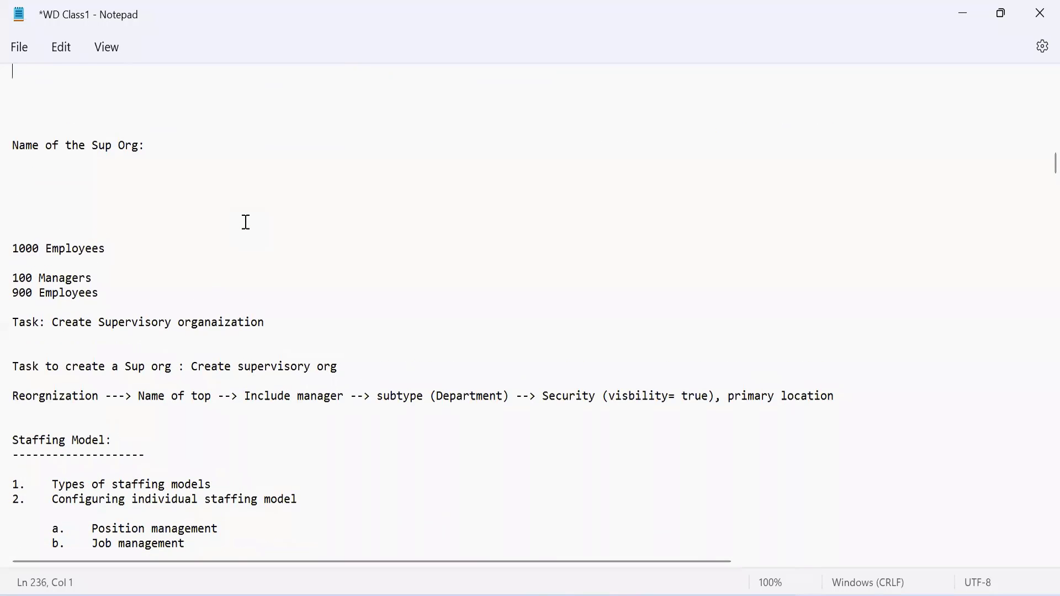
{"action": "key", "text": "Up"}
{"action": "key", "text": "Up"}
{"action": "key", "text": "Up"}
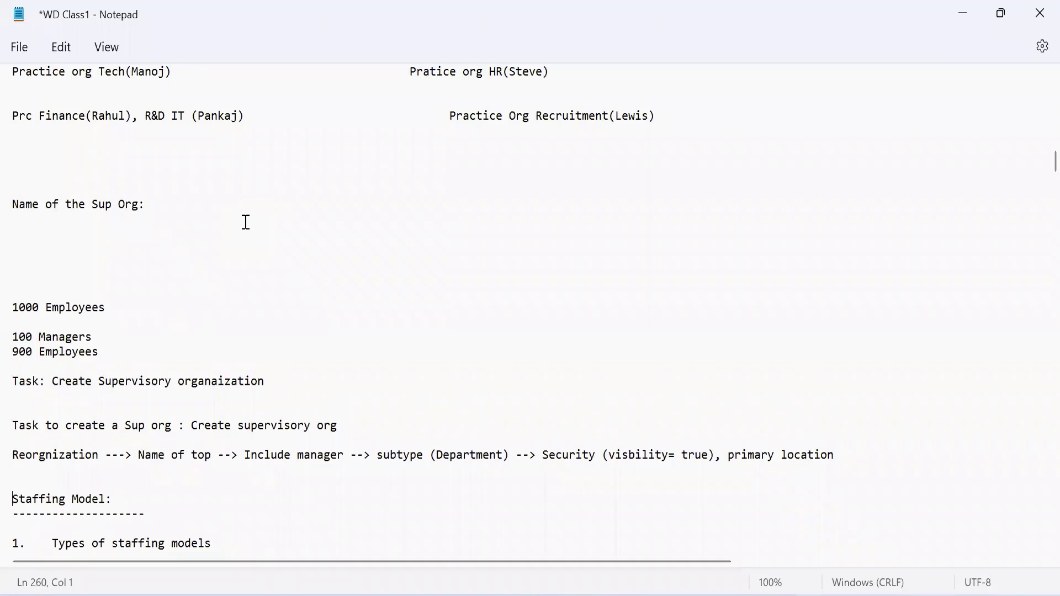
{"action": "key", "text": "Down"}
{"action": "key", "text": "Down"}
{"action": "key", "text": "Down"}
{"action": "key", "text": "Down"}
{"action": "key", "text": "Down"}
{"action": "key", "text": "Down"}
{"action": "key", "text": "Down"}
{"action": "key", "text": "Down"}
{"action": "key", "text": "Down"}
{"action": "key", "text": "Down"}
{"action": "key", "text": "Down"}
{"action": "key", "text": "Down"}
{"action": "key", "text": "Down"}
{"action": "key", "text": "Down"}
{"action": "key", "text": "Down"}
{"action": "key", "text": "Down"}
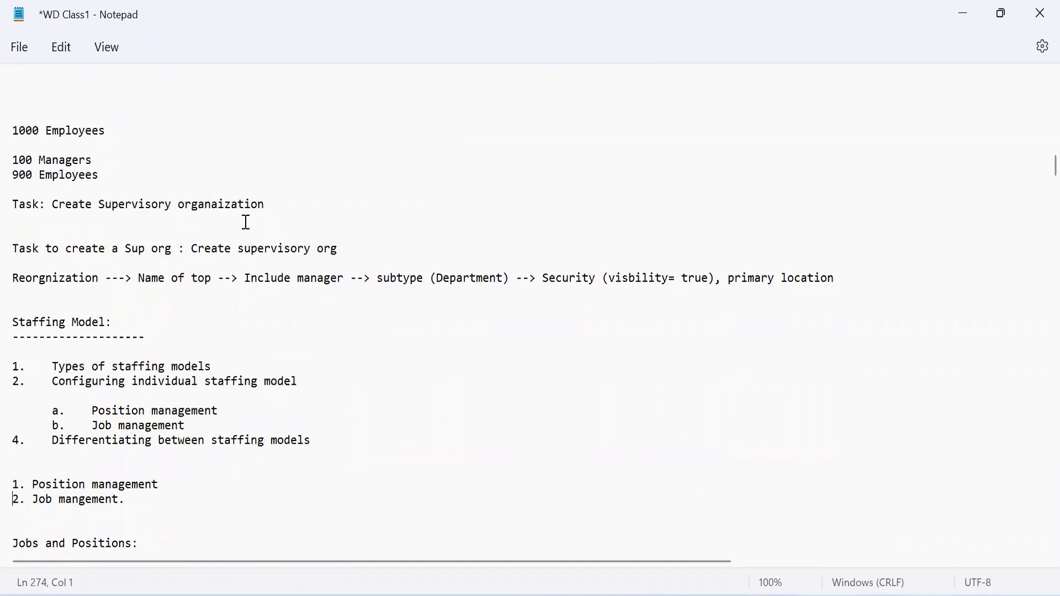
Step: Return to the Chairman/BOD Org hierarchy in the notes and the Core Tech line above it
{"action": "key", "text": "Up"}
{"action": "key", "text": "Up"}
{"action": "key", "text": "Up"}
{"action": "key", "text": "Up"}
{"action": "key", "text": "Up"}
{"action": "key", "text": "Up"}
{"action": "key", "text": "Up"}
{"action": "key", "text": "Up"}
{"action": "key", "text": "Up"}
{"action": "key", "text": "Up"}
{"action": "key", "text": "Up"}
{"action": "key", "text": "Up"}
{"action": "key", "text": "Up"}
{"action": "key", "text": "Up"}
{"action": "key", "text": "Up"}
{"action": "key", "text": "Up"}
{"action": "key", "text": "Up"}
{"action": "key", "text": "Up"}
{"action": "key", "text": "Up"}
{"action": "key", "text": "Up"}
{"action": "key", "text": "Up"}
{"action": "key", "text": "Up"}
{"action": "key", "text": "Up"}
{"action": "key", "text": "Up"}
{"action": "key", "text": "Up"}
{"action": "key", "text": "Up"}
{"action": "key", "text": "Up"}
{"action": "key", "text": "Up"}
{"action": "key", "text": "Up"}
{"action": "key", "text": "Up"}
{"action": "key", "text": "Up"}
{"action": "key", "text": "Up"}
{"action": "key", "text": "Up"}
{"action": "key", "text": "Up"}
{"action": "key", "text": "Up"}
{"action": "key", "text": "Up"}
{"action": "key", "text": "Up"}
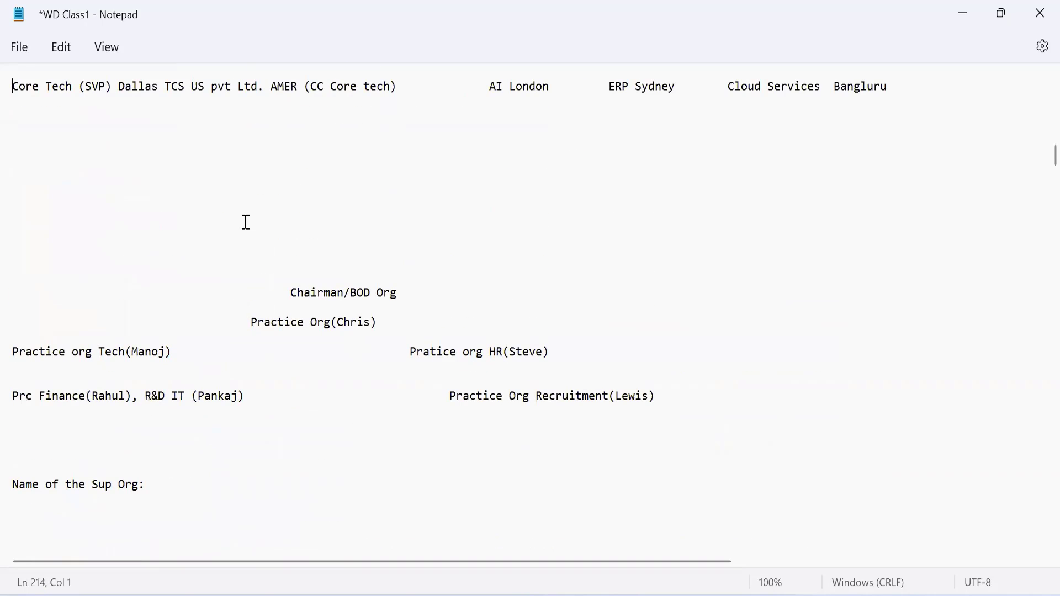
Step: Review the notes from the Chairman/BOD Org hierarchy through the supervisory org creation tasks to the Staffing Model section
{"action": "key", "text": "Down"}
{"action": "key", "text": "Down"}
{"action": "key", "text": "Down"}
{"action": "key", "text": "Down"}
{"action": "key", "text": "Down"}
{"action": "key", "text": "Down"}
{"action": "key", "text": "Down"}
{"action": "key", "text": "Down"}
{"action": "key", "text": "Down"}
{"action": "key", "text": "Down"}
{"action": "key", "text": "Down"}
{"action": "key", "text": "Down"}
{"action": "key", "text": "Down"}
{"action": "key", "text": "Down"}
{"action": "key", "text": "Down"}
{"action": "key", "text": "Down"}
{"action": "key", "text": "Down"}
{"action": "key", "text": "Down"}
{"action": "key", "text": "Down"}
{"action": "key", "text": "Down"}
{"action": "key", "text": "Down"}
{"action": "key", "text": "Down"}
{"action": "key", "text": "Down"}
{"action": "key", "text": "Down"}
{"action": "key", "text": "Down"}
{"action": "key", "text": "Down"}
{"action": "key", "text": "Down"}
{"action": "key", "text": "Down"}
{"action": "key", "text": "Down"}
{"action": "key", "text": "Down"}
{"action": "key", "text": "Down"}
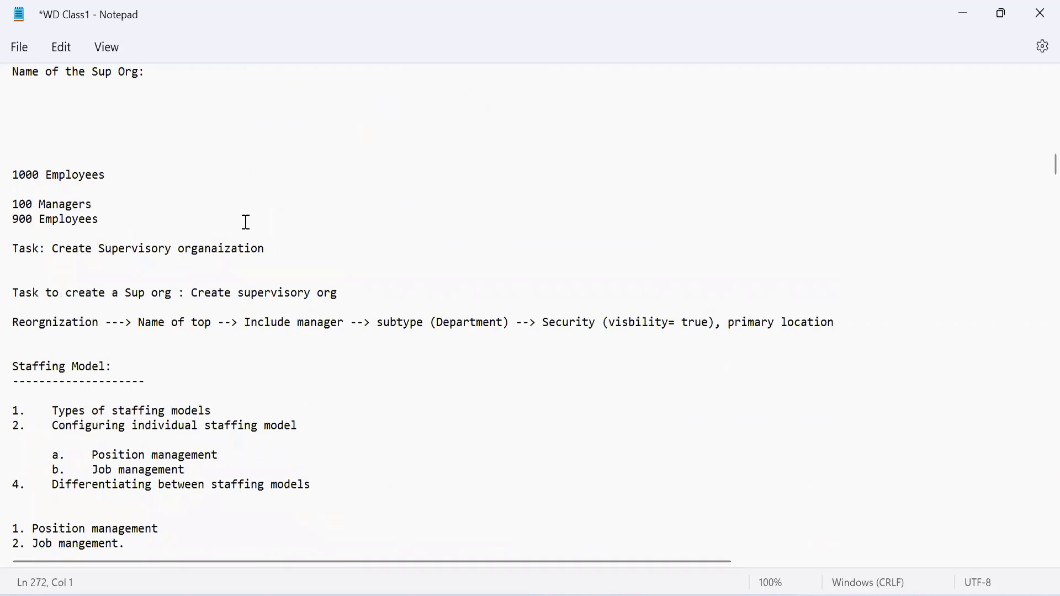
Step: Return from the Jobs and Positions notes to the 1000 Employees lines above the Create Supervisory organization task
{"action": "key", "text": "Up"}
{"action": "key", "text": "Up"}
{"action": "key", "text": "Up"}
{"action": "key", "text": "Up"}
{"action": "key", "text": "Up"}
{"action": "key", "text": "Up"}
{"action": "key", "text": "Up"}
{"action": "key", "text": "Up"}
{"action": "key", "text": "Up"}
{"action": "key", "text": "Up"}
{"action": "key", "text": "Up"}
{"action": "key", "text": "Up"}
{"action": "key", "text": "Up"}
{"action": "key", "text": "Up"}
{"action": "key", "text": "Up"}
{"action": "key", "text": "Up"}
{"action": "key", "text": "Up"}
{"action": "key", "text": "Up"}
{"action": "key", "text": "Up"}
{"action": "key", "text": "Up"}
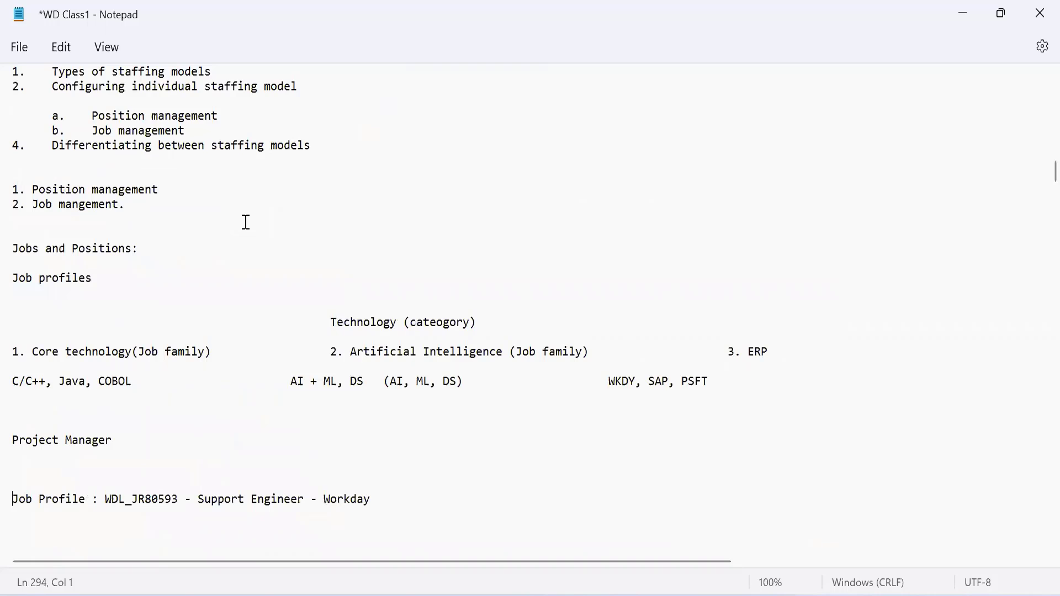
{"action": "key", "text": "Up"}
{"action": "key", "text": "Up"}
{"action": "key", "text": "Up"}
{"action": "key", "text": "Up"}
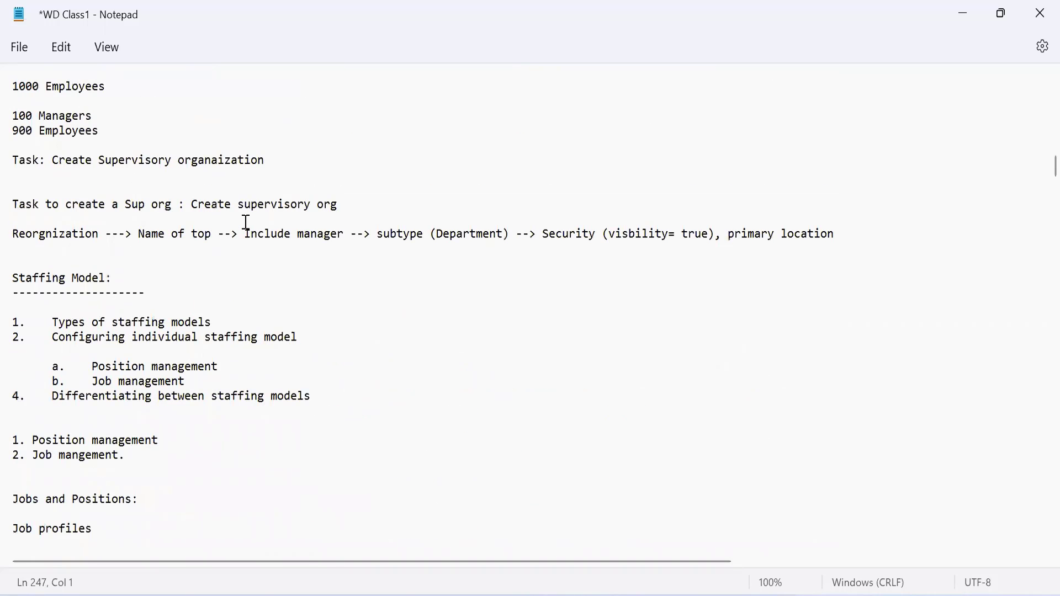
Step: Examine the Staffing Model outline at the Position management item and return to the end of the Create Supervisory organization task line
{"action": "key", "text": "Down"}
{"action": "key", "text": "Down"}
{"action": "key", "text": "Down"}
{"action": "key", "text": "Down"}
{"action": "key", "text": "Down"}
{"action": "key", "text": "Down"}
{"action": "key", "text": "Down"}
{"action": "key", "text": "Down"}
{"action": "key", "text": "Down"}
{"action": "key", "text": "Down"}
{"action": "key", "text": "Down"}
{"action": "key", "text": "Down"}
{"action": "key", "text": "Down"}
{"action": "key", "text": "Down"}
{"action": "key", "text": "Down"}
{"action": "key", "text": "Down"}
{"action": "key", "text": "Up"}
{"action": "key", "text": "Up"}
{"action": "left_click", "coordinate": [335, 367]}
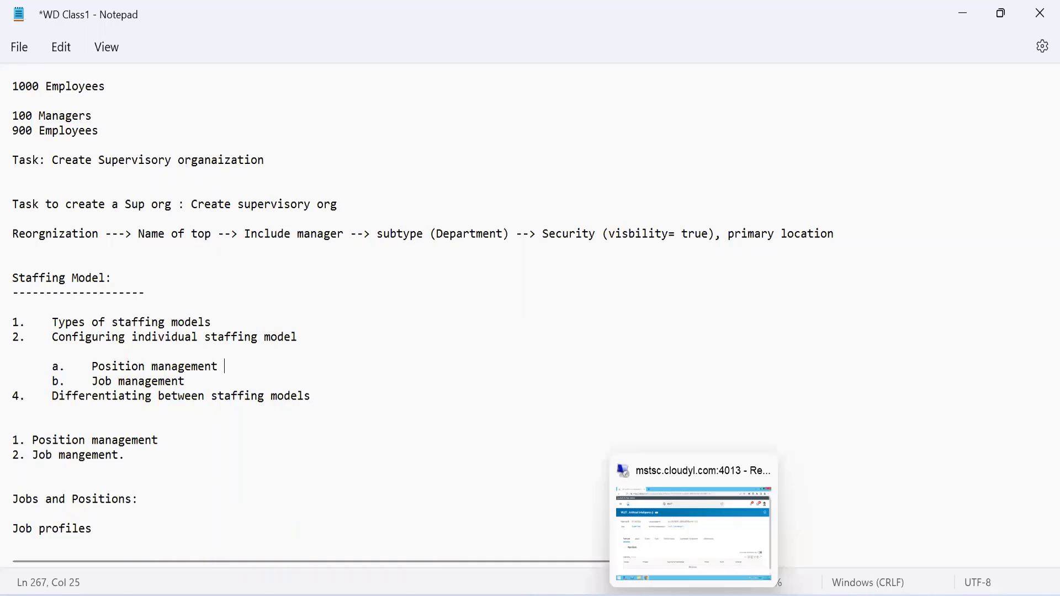
{"action": "left_click", "coordinate": [532, 153]}
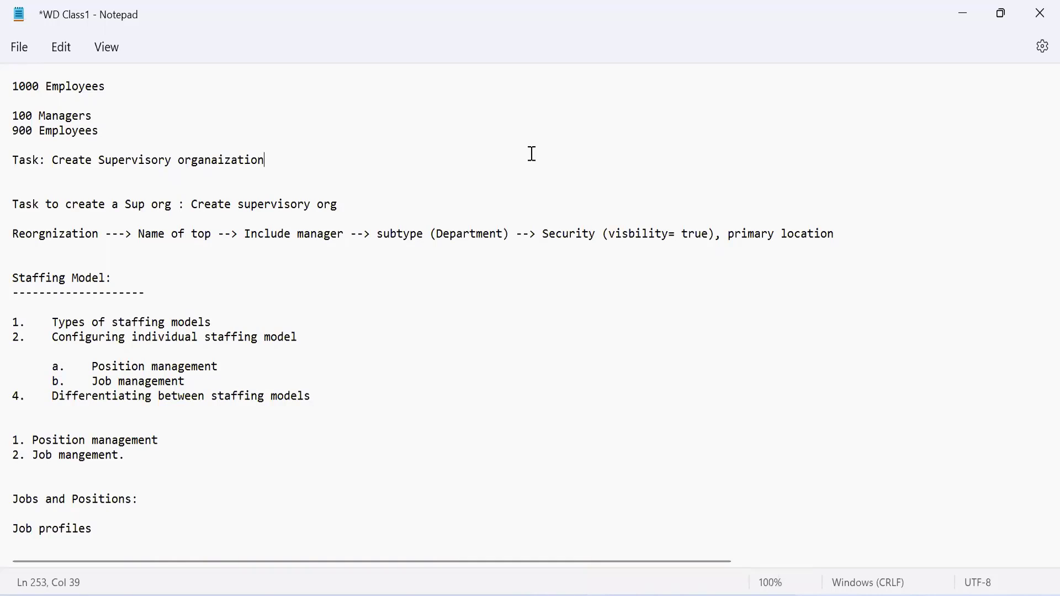